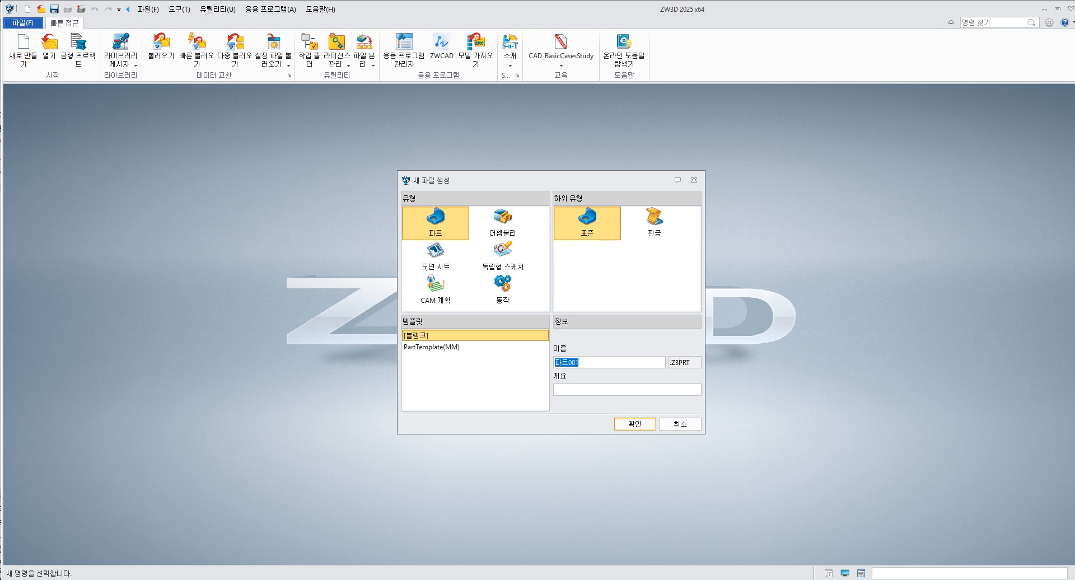
Step: Create a standard part from the blank template and begin a sketch on the XY plane
click(634, 424)
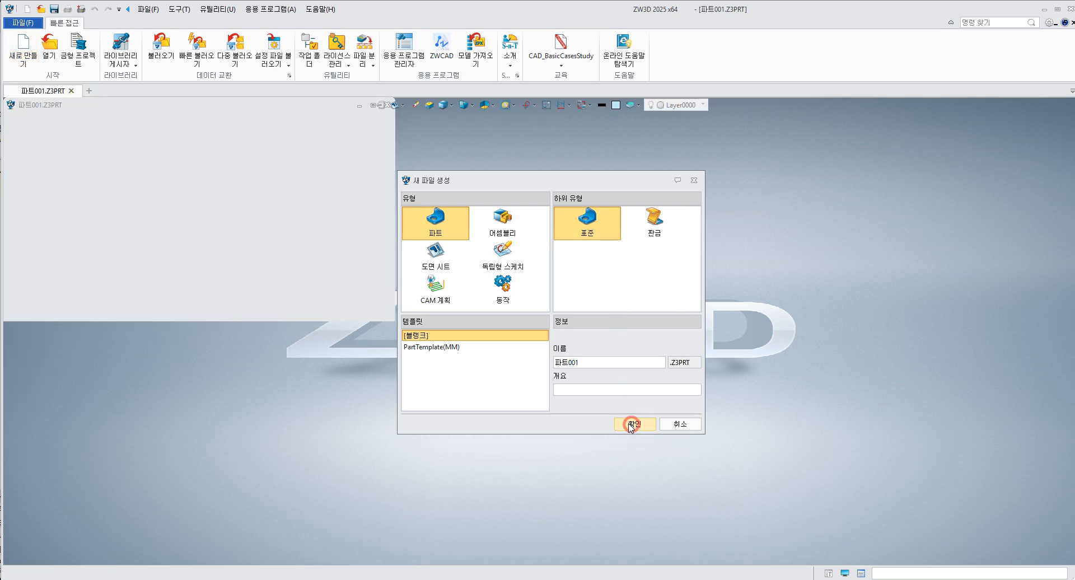
mouse_move(522, 305)
right_down()
mouse_move(497, 312)
mouse_move(510, 308)
right_up()
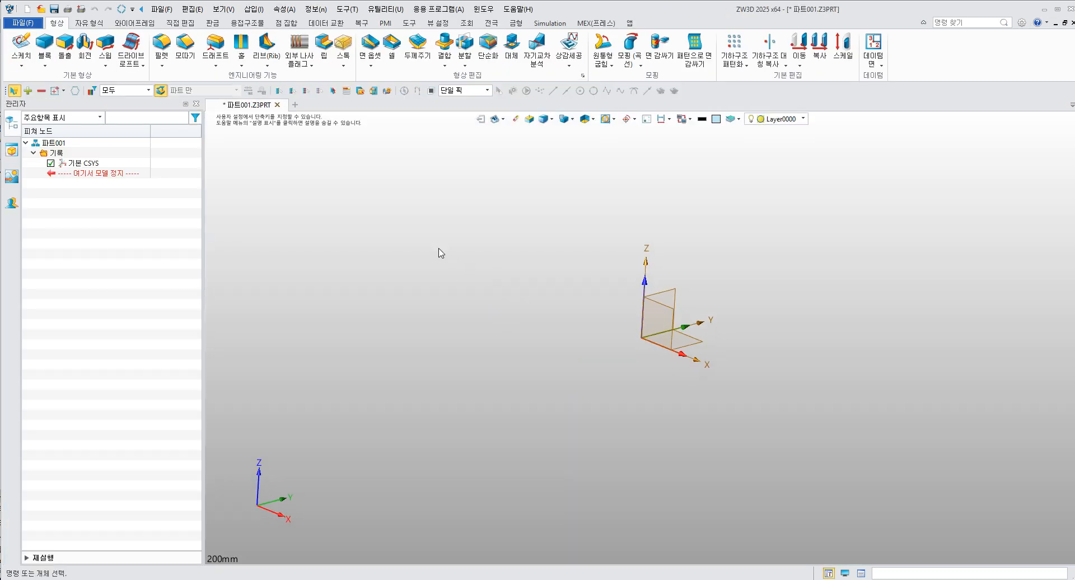
click(22, 48)
click(679, 348)
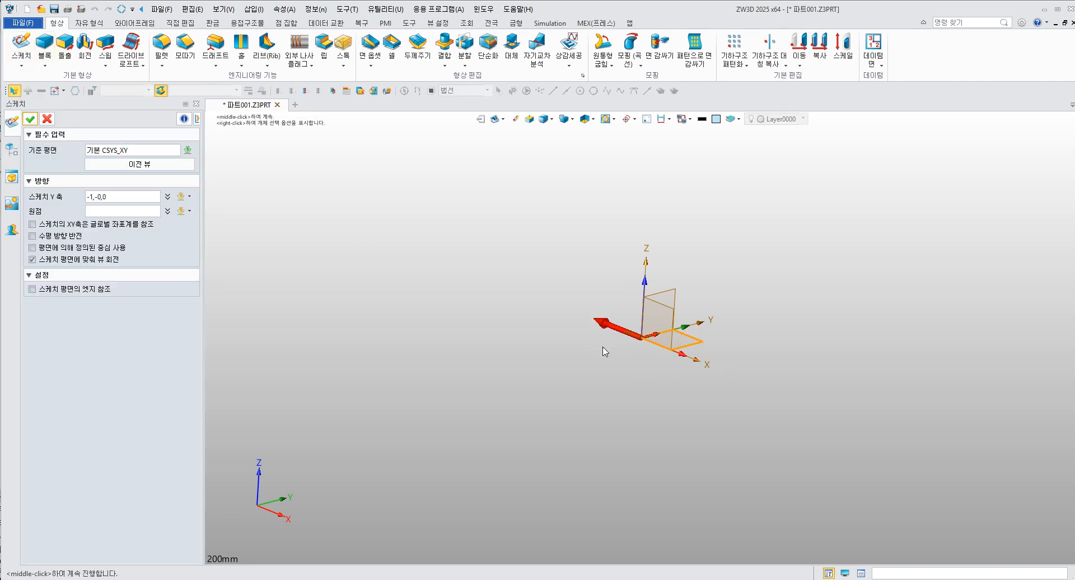
Step: Set the sketch's Y direction to the Y axis and enter the sketch
middle_drag(605, 341, 566, 393)
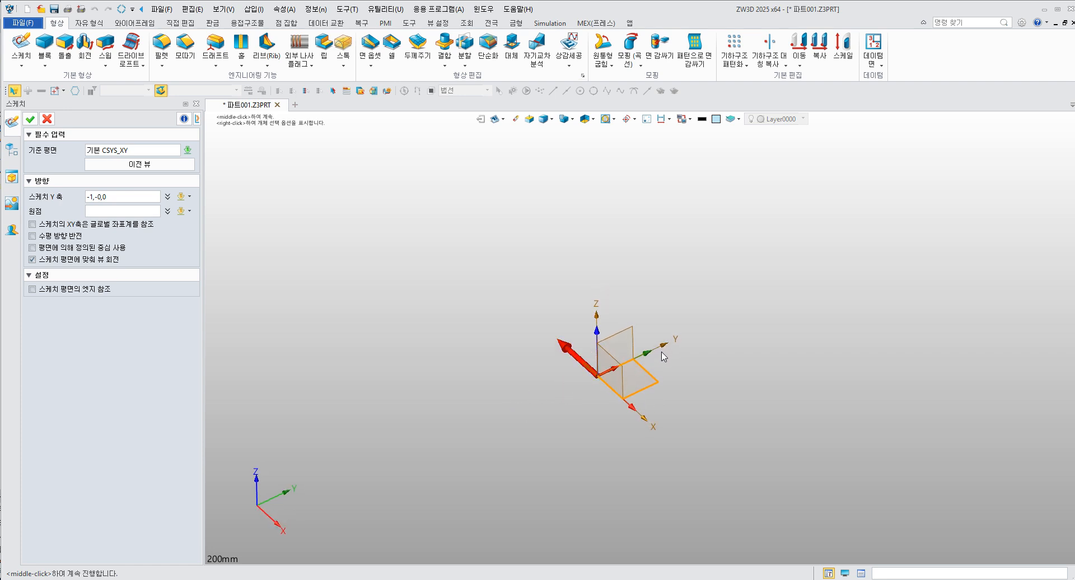
click(189, 200)
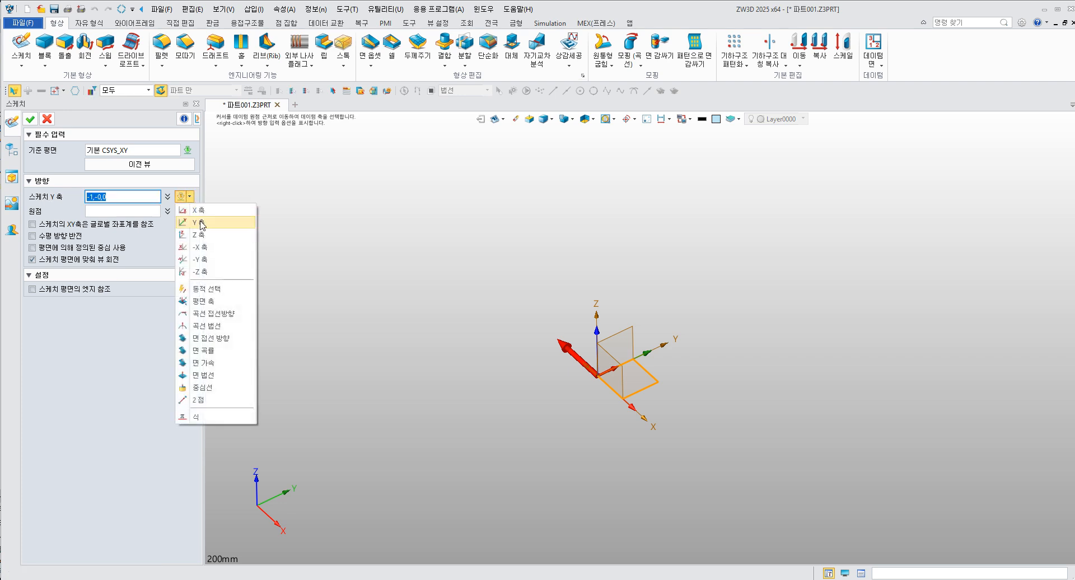
click(199, 221)
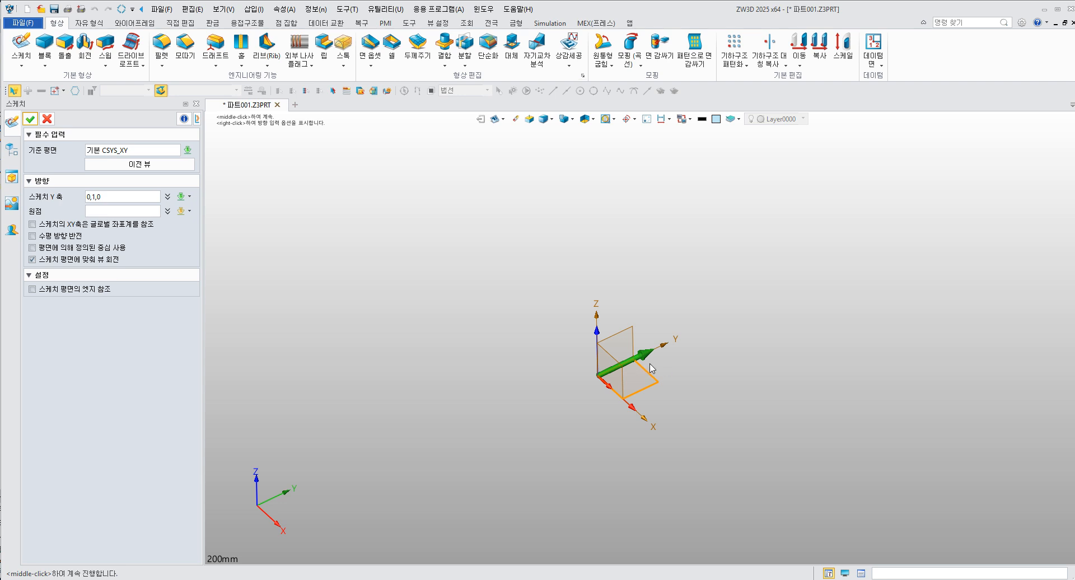
click(30, 118)
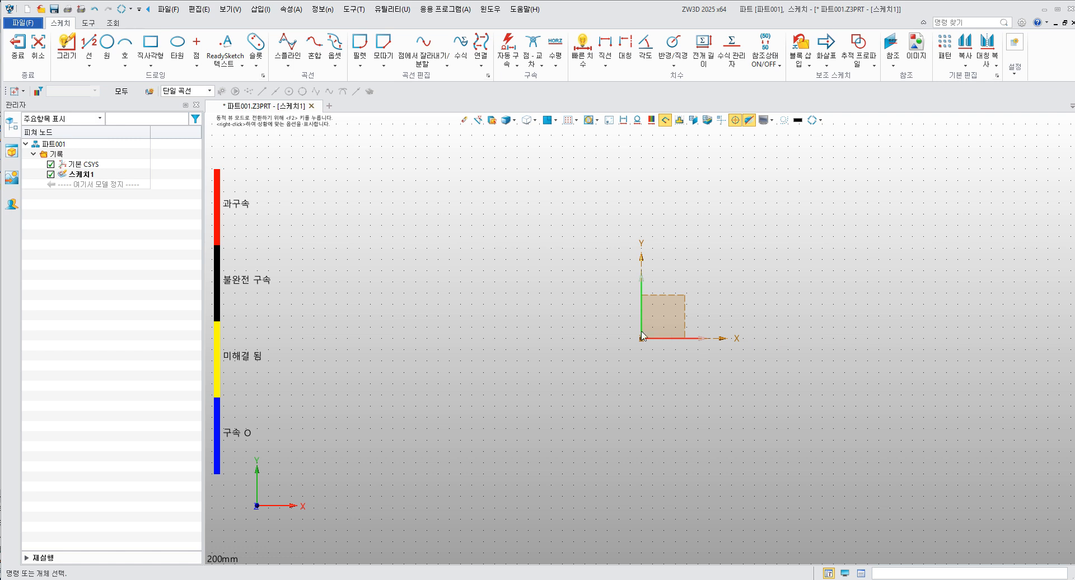
Step: Consult the reference drawing in PowerPoint and create a 35 mm diameter circle centred on the sketch origin
mouse_move(607, 296)
middle_down()
mouse_move(492, 320)
mouse_move(556, 316)
middle_up()
scroll(497, 331, up, 2)
scroll(523, 350, down, 2)
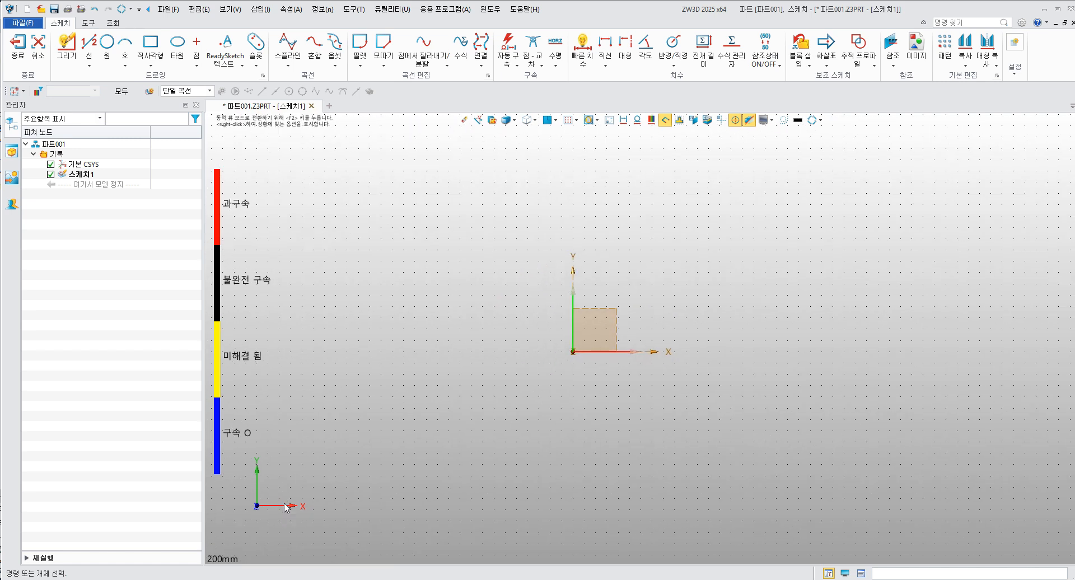
click(303, 579)
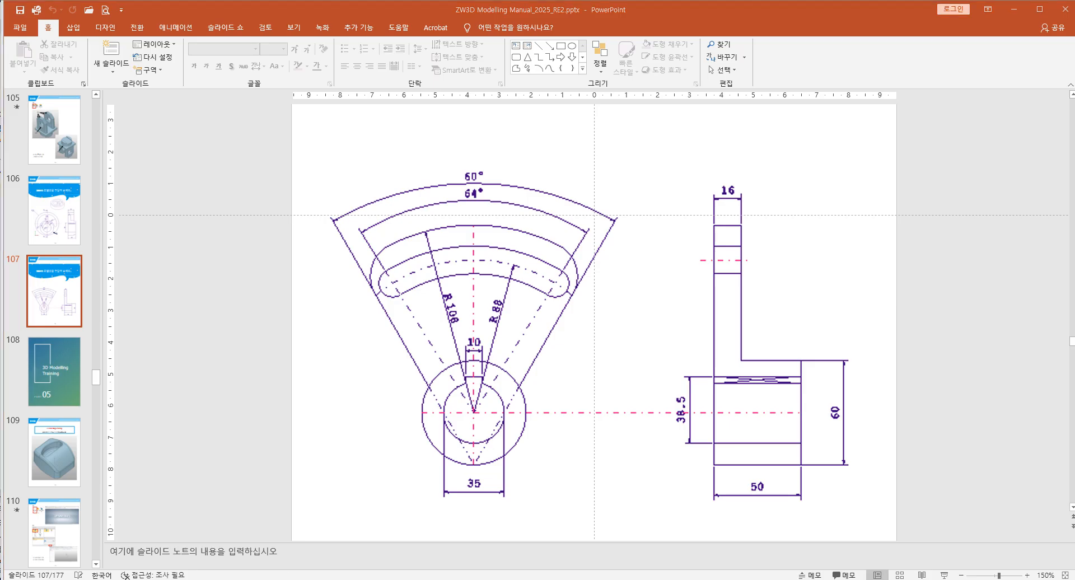
click(288, 577)
click(107, 45)
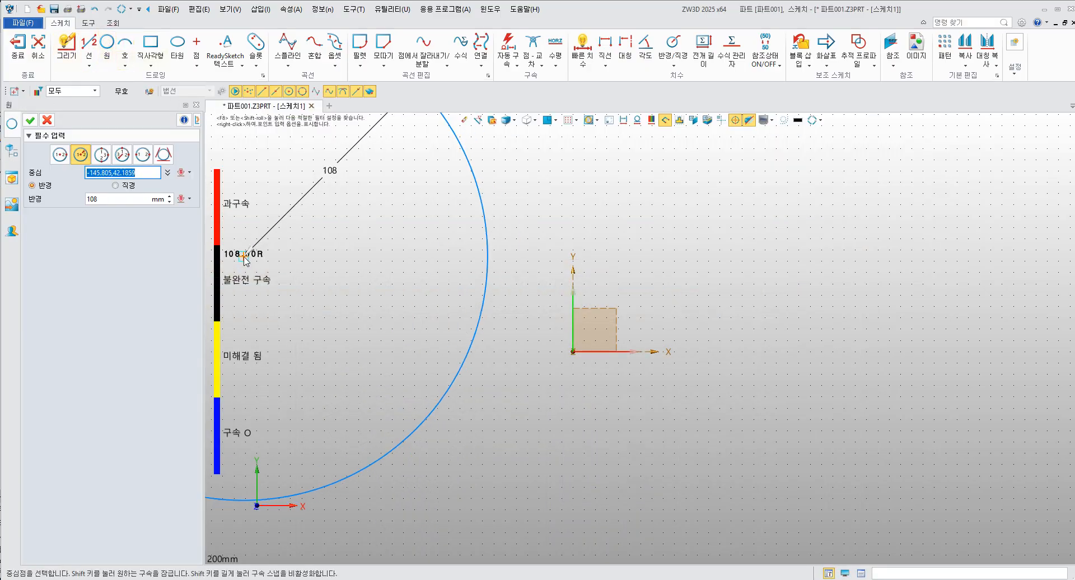
click(113, 199)
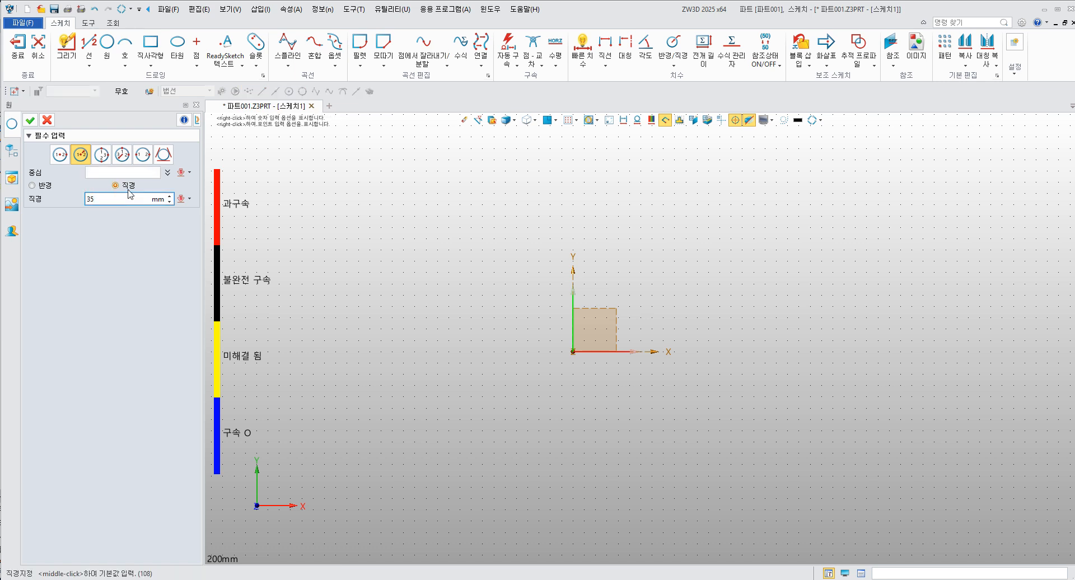
key(Return)
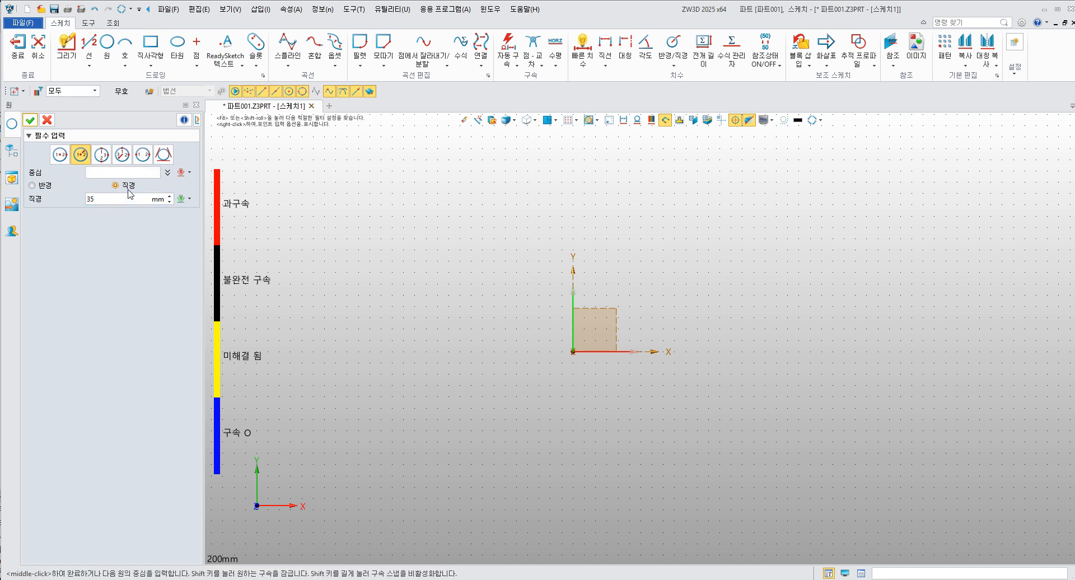
click(572, 352)
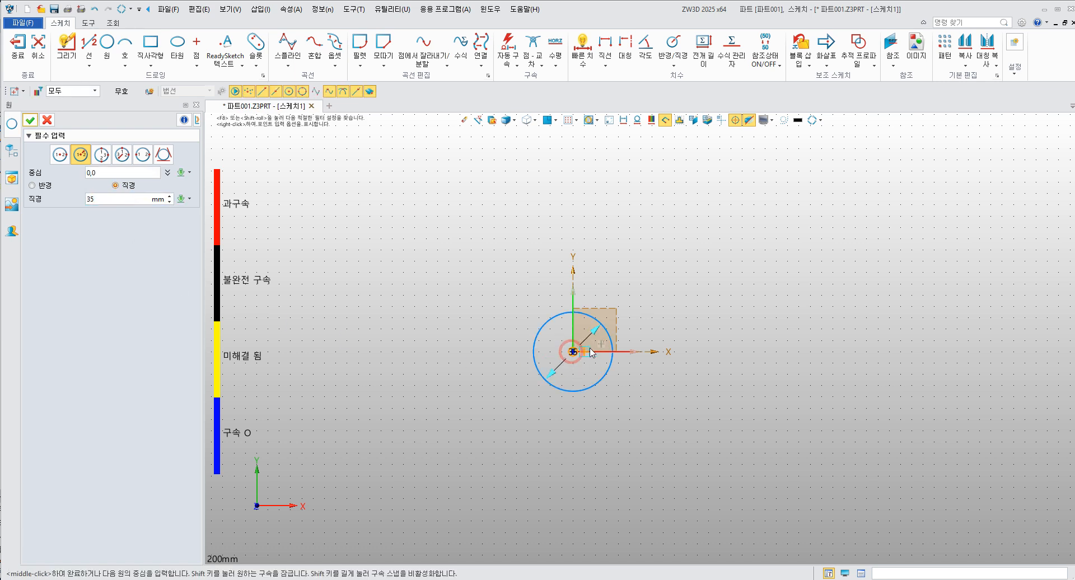
Step: Try a diameter of 60 mm for the circle at the origin
click(110, 200)
text(60)
key(Return)
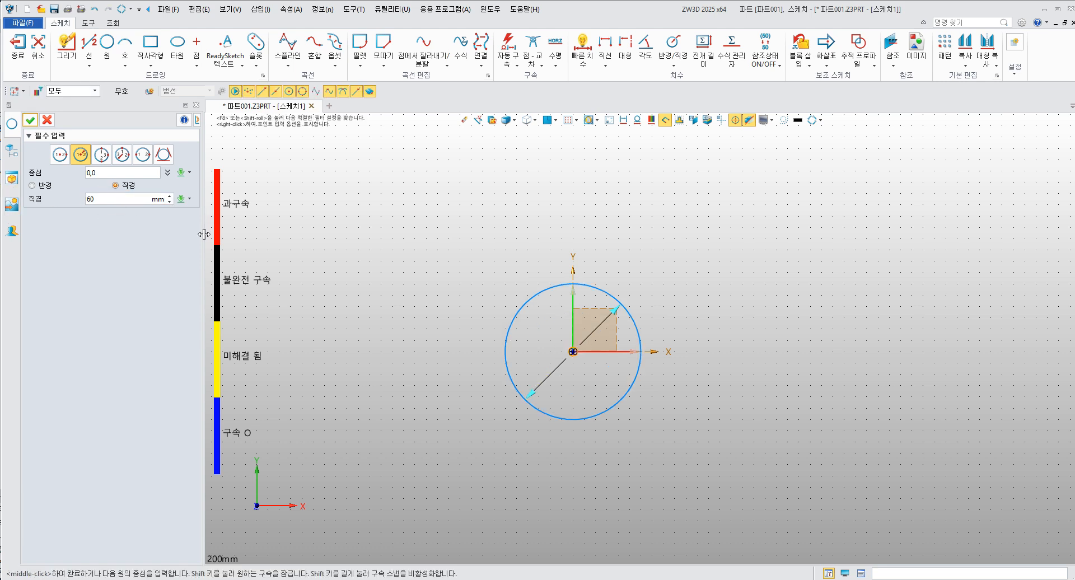
Step: Set the circle's diameter to 35 mm and finish the circle
click(112, 199)
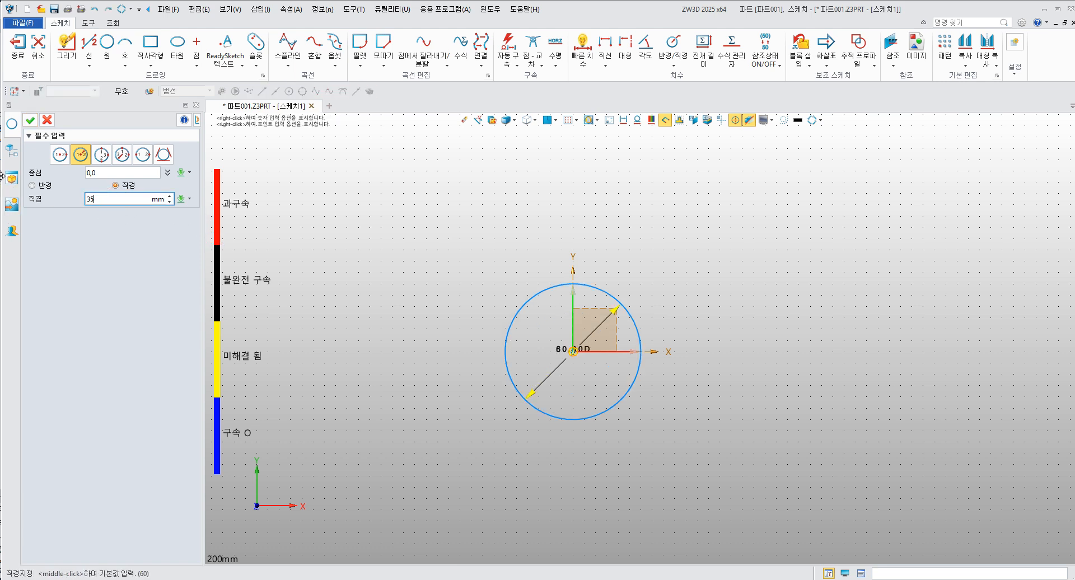
text(35)
key(Return)
click(30, 120)
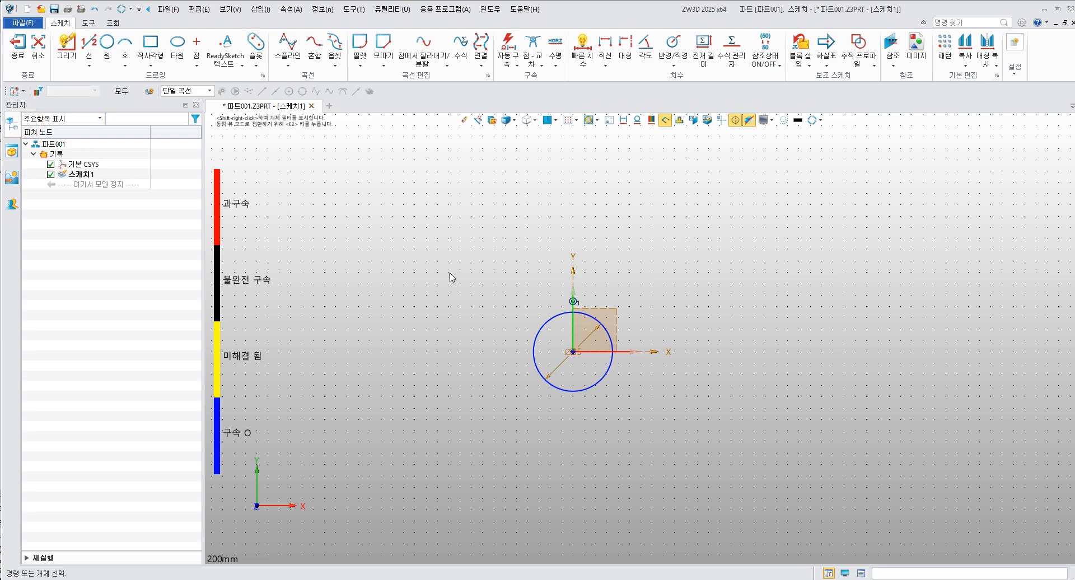
Step: Draw a second circle of 60 mm diameter centred on the sketch origin
scroll(606, 358, up, 3)
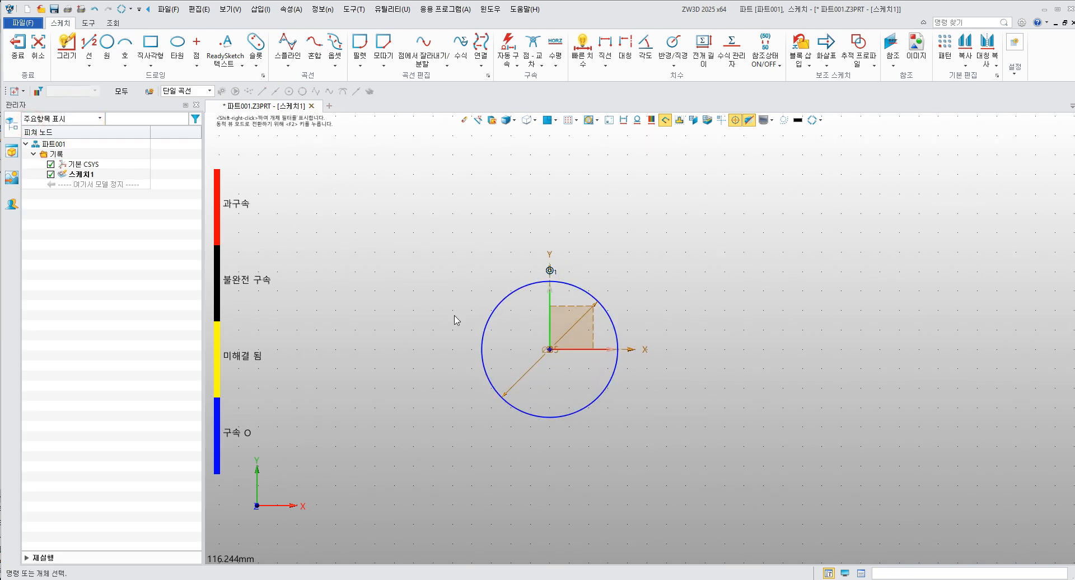
click(107, 44)
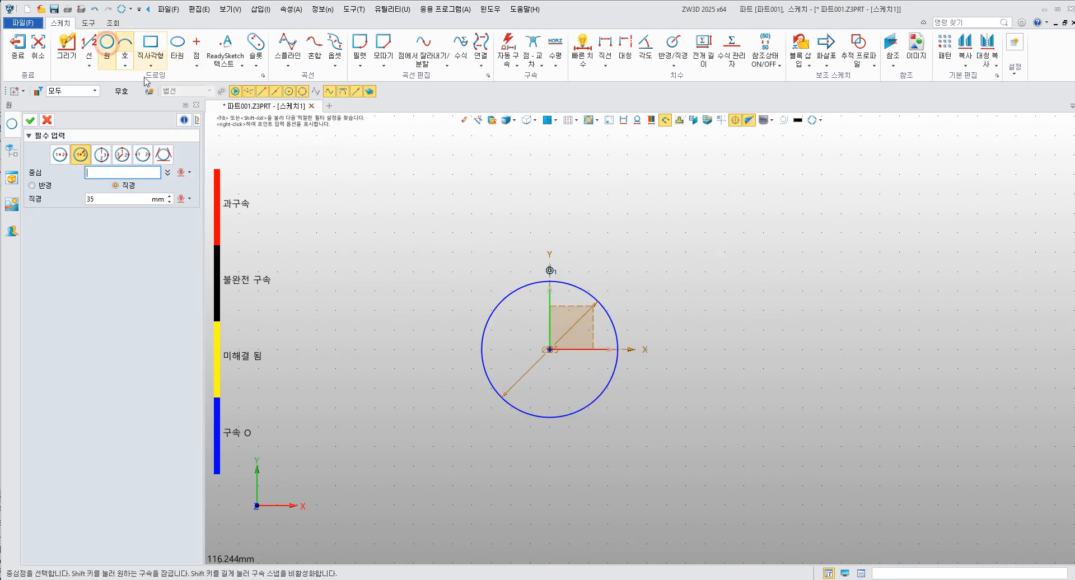
click(549, 349)
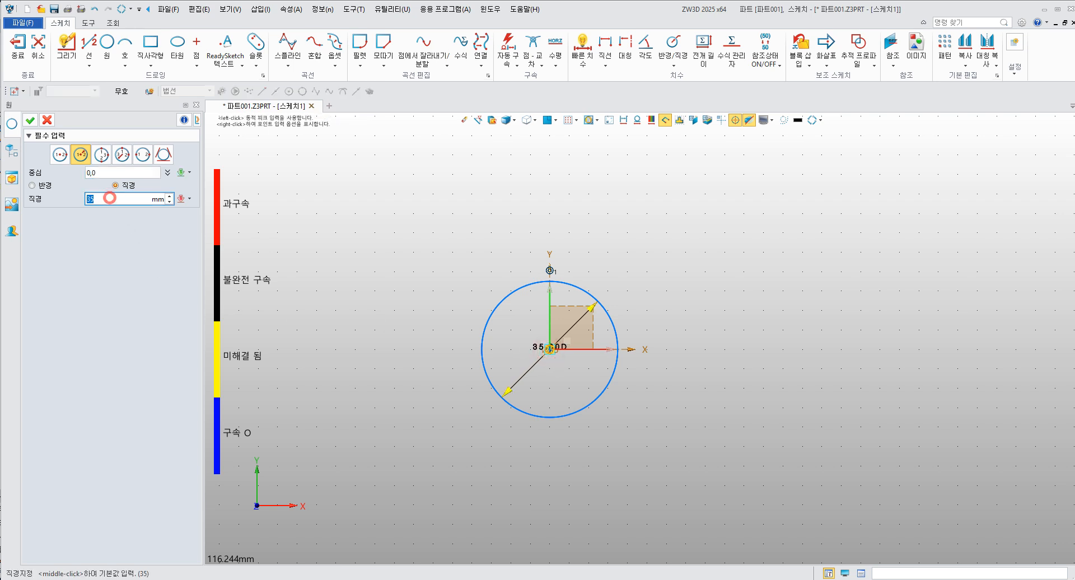
text(60)
key(Return)
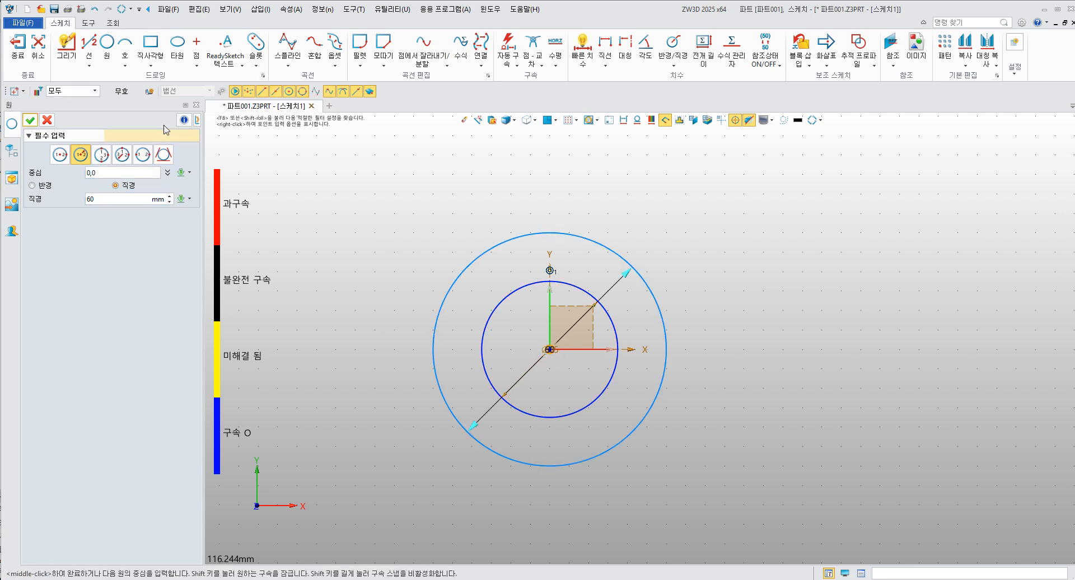
click(25, 121)
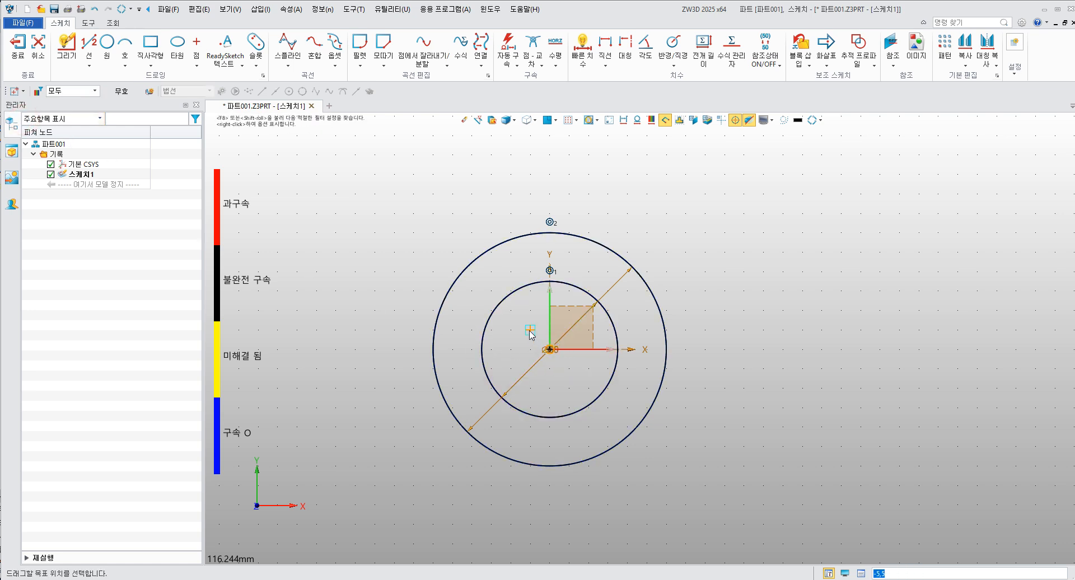
Step: Reposition the diameter dimensions of both circles so their values sit apart from each other
drag(612, 301, 504, 305)
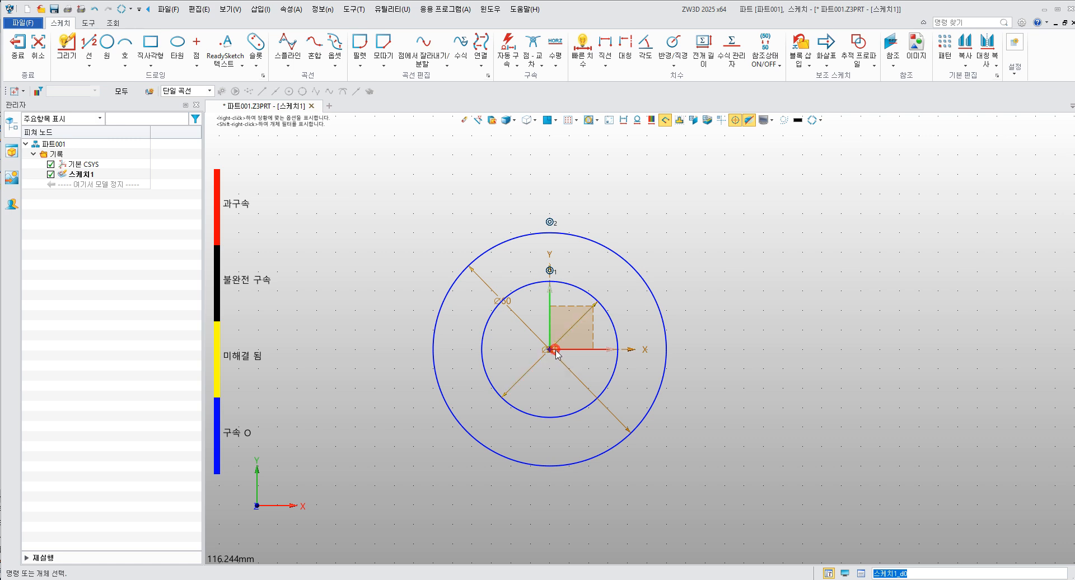
drag(551, 353, 568, 394)
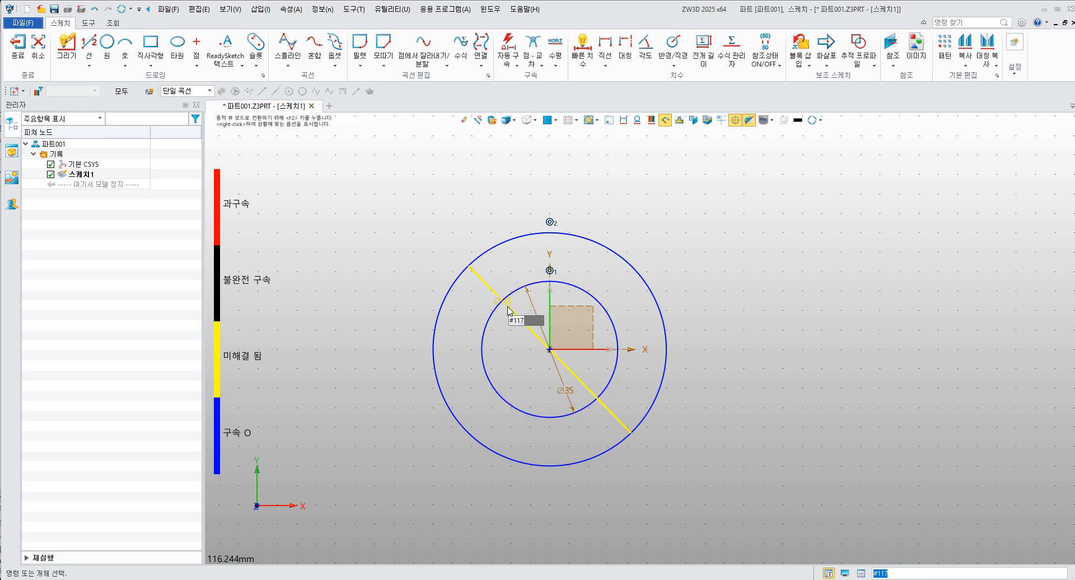
drag(476, 307, 479, 306)
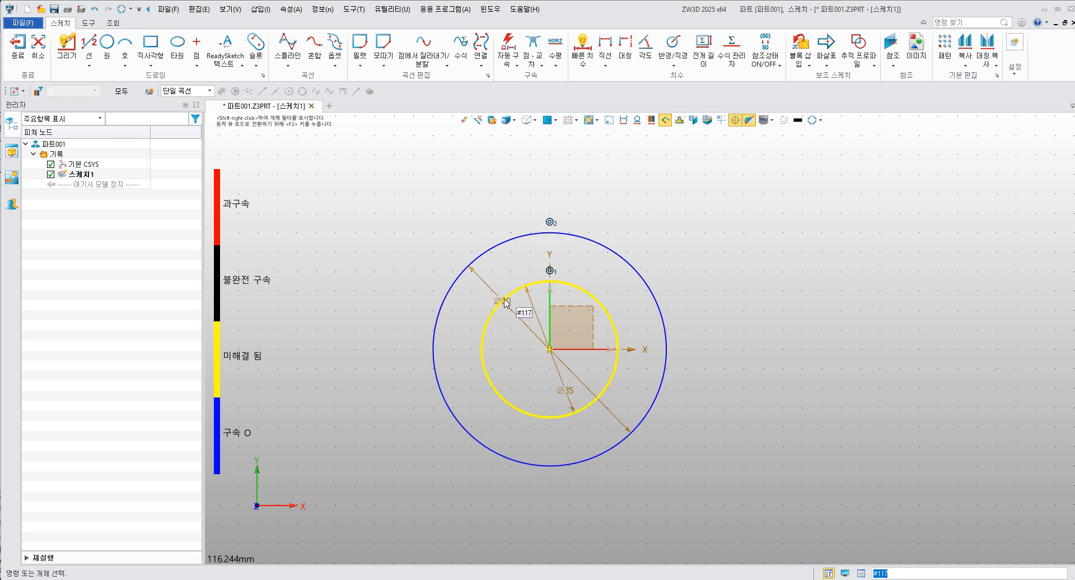
Step: Check the keyway on the PowerPoint drawing and sketch two vertical lines about 15 mm long across the inner circle's upper edge, flanking the Y axis
scroll(369, 329, down, 2)
key(alt+Tab)
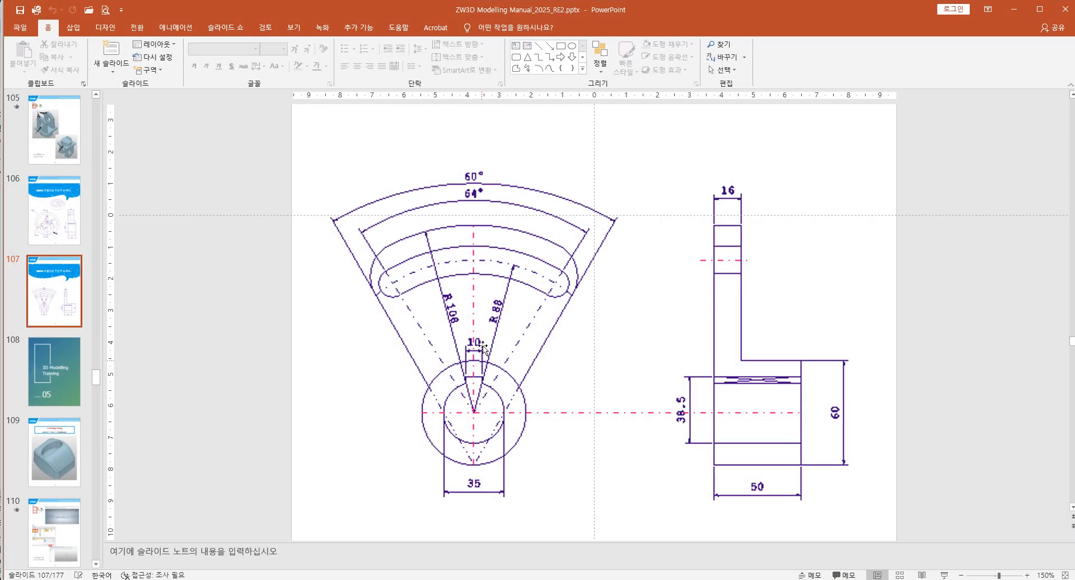
key(alt+Tab)
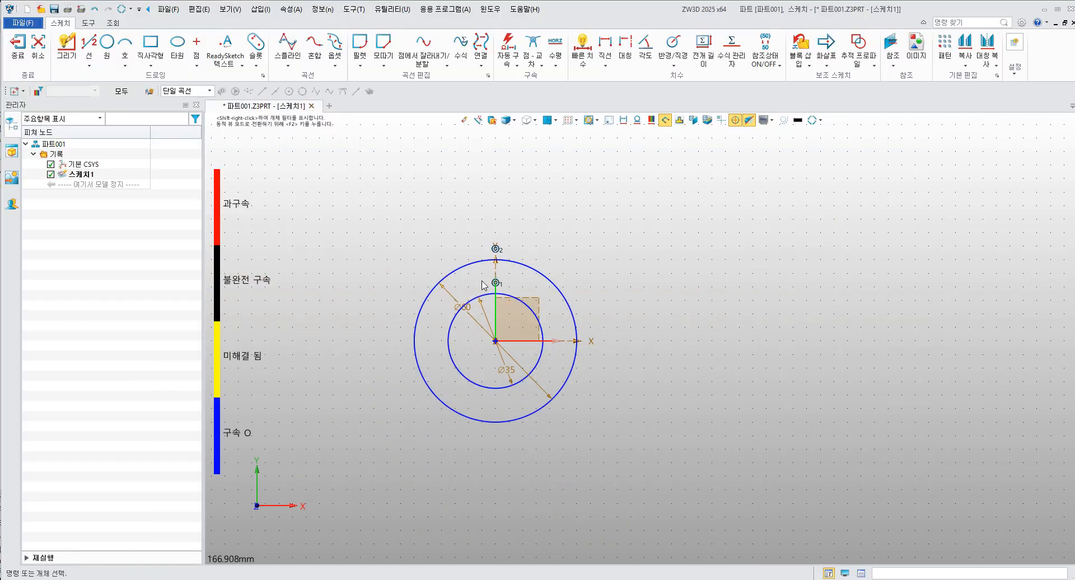
scroll(485, 286, up, 3)
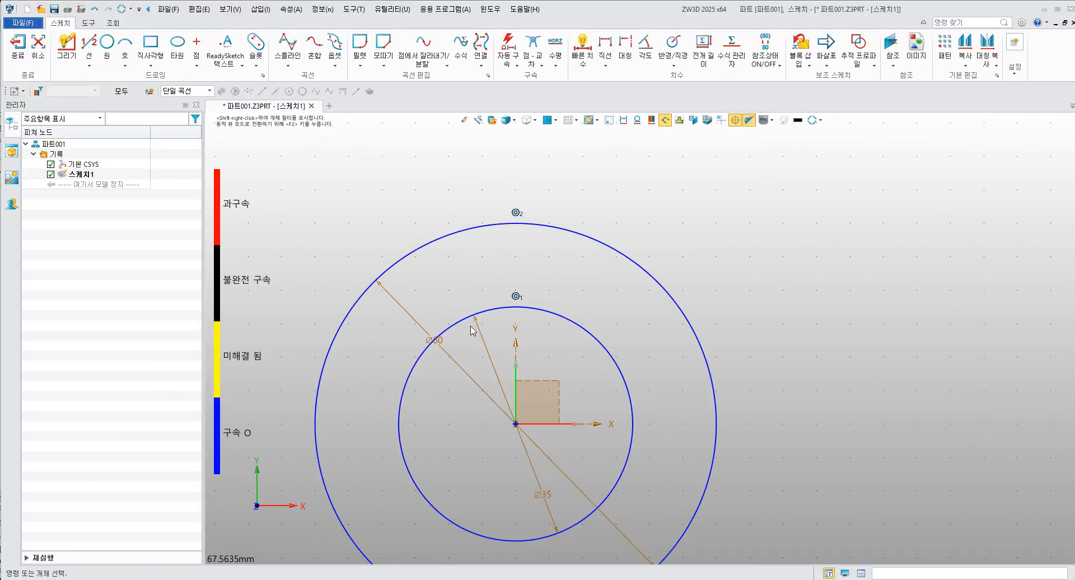
click(89, 44)
scroll(505, 279, up, 3)
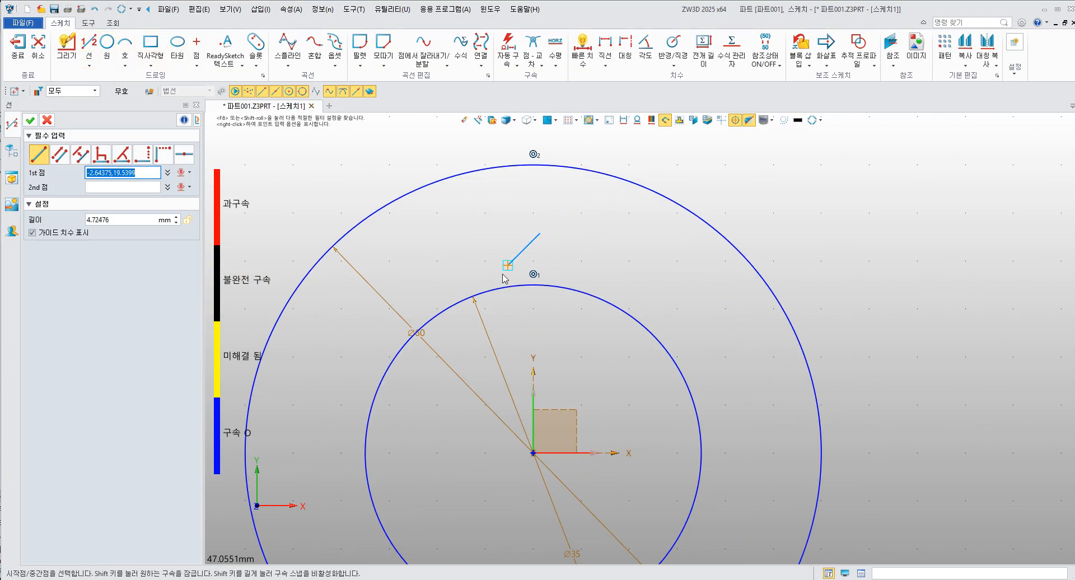
click(471, 339)
click(472, 196)
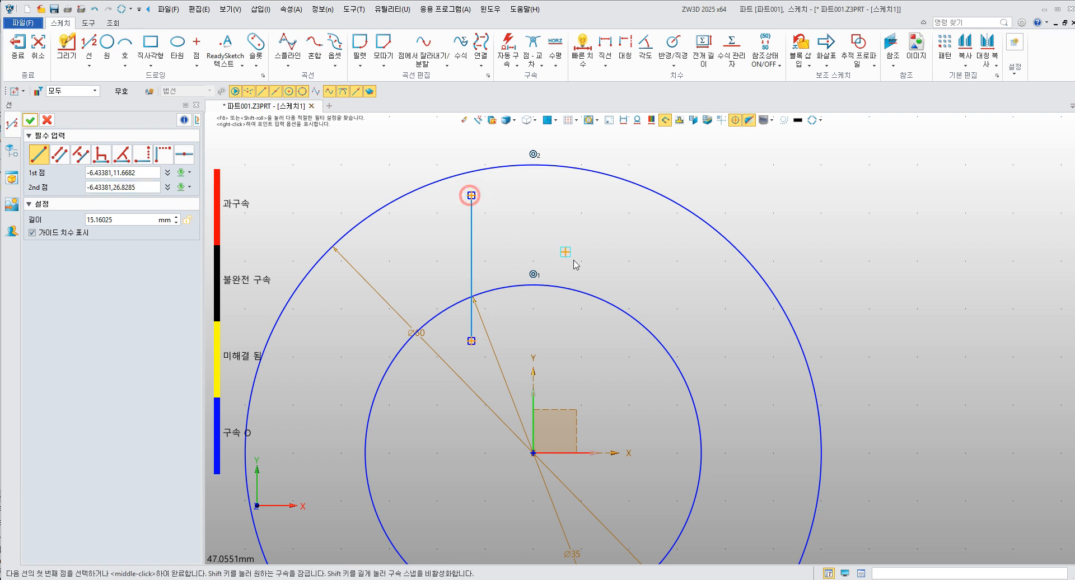
click(593, 341)
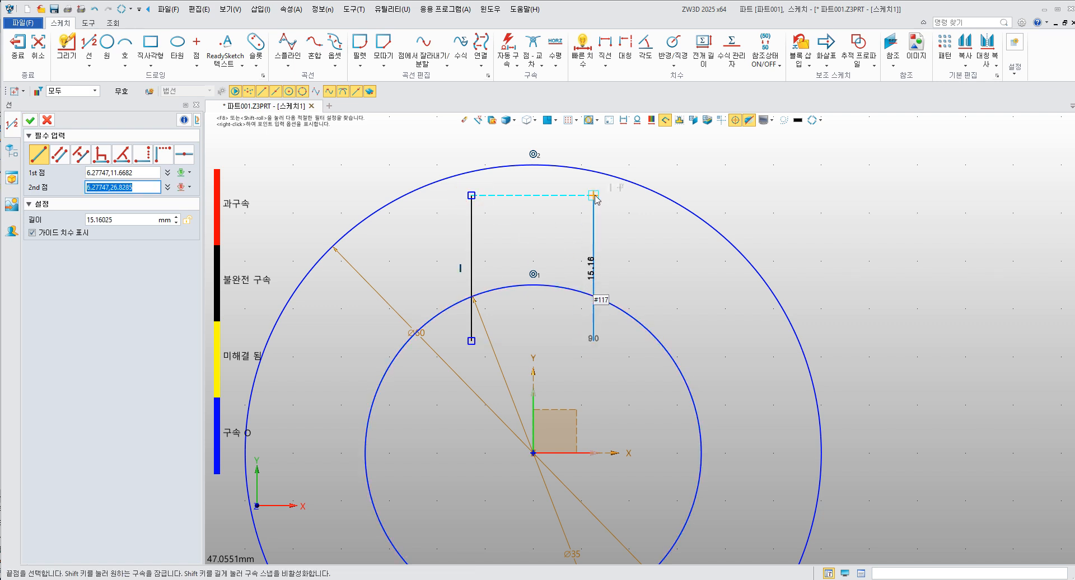
click(593, 196)
Step: Draw a horizontal line about 21 mm long crossing both vertical lines between the two circles
click(433, 238)
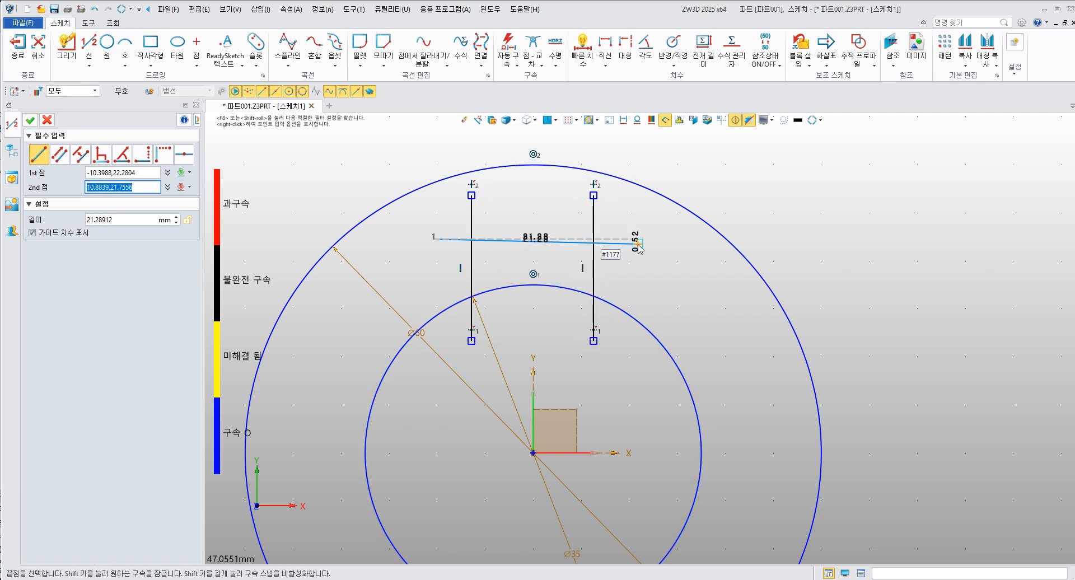
click(636, 240)
scroll(594, 347, down, 3)
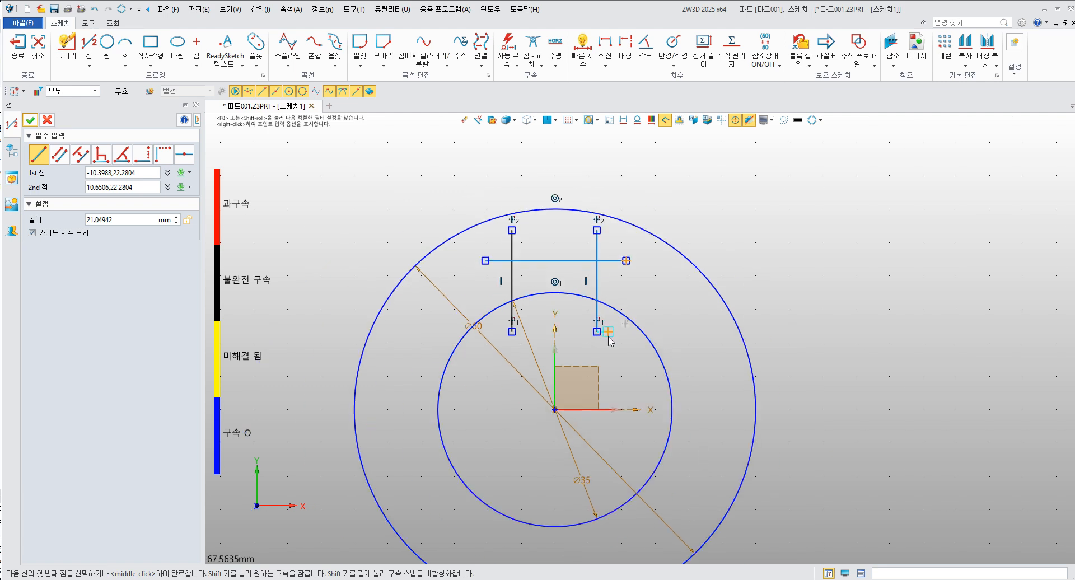
middle_drag(583, 265, 569, 341)
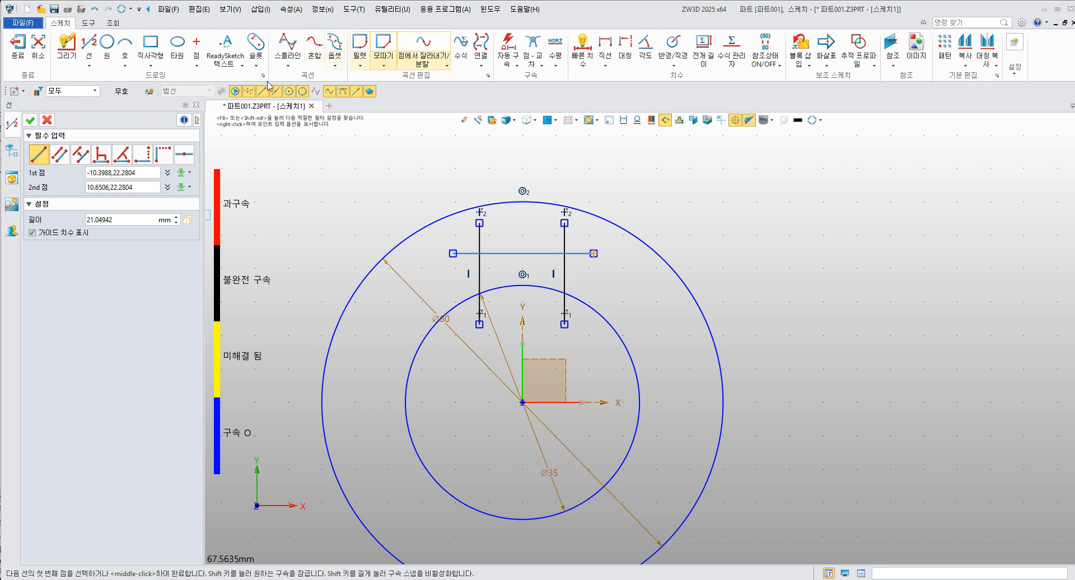
click(32, 121)
Step: Trim the overhanging ends of the three keyway lines and the inner circle's arc between them to form one continuous bore-and-keyway outline
click(447, 65)
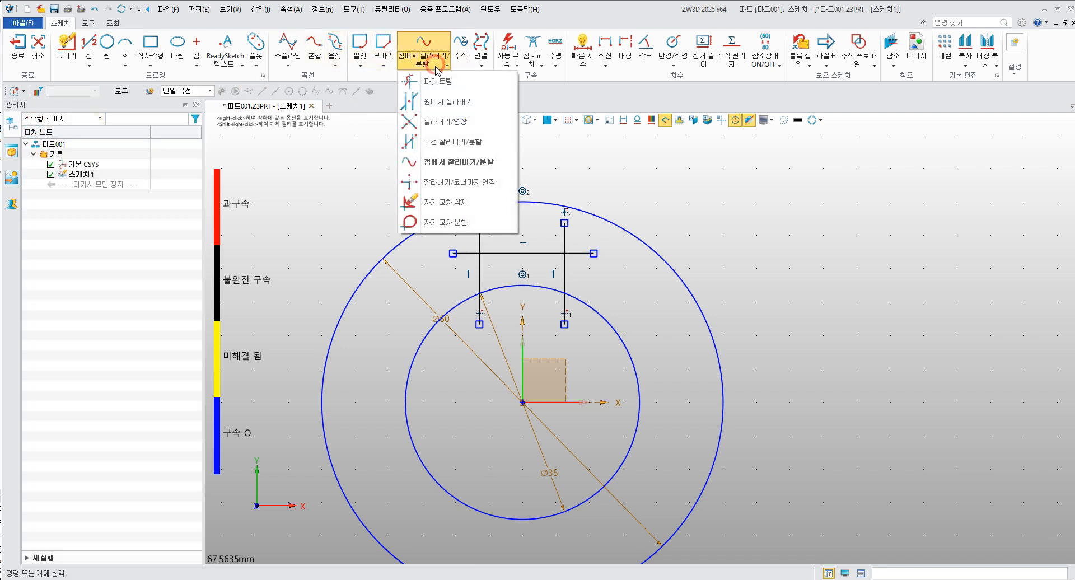
click(446, 101)
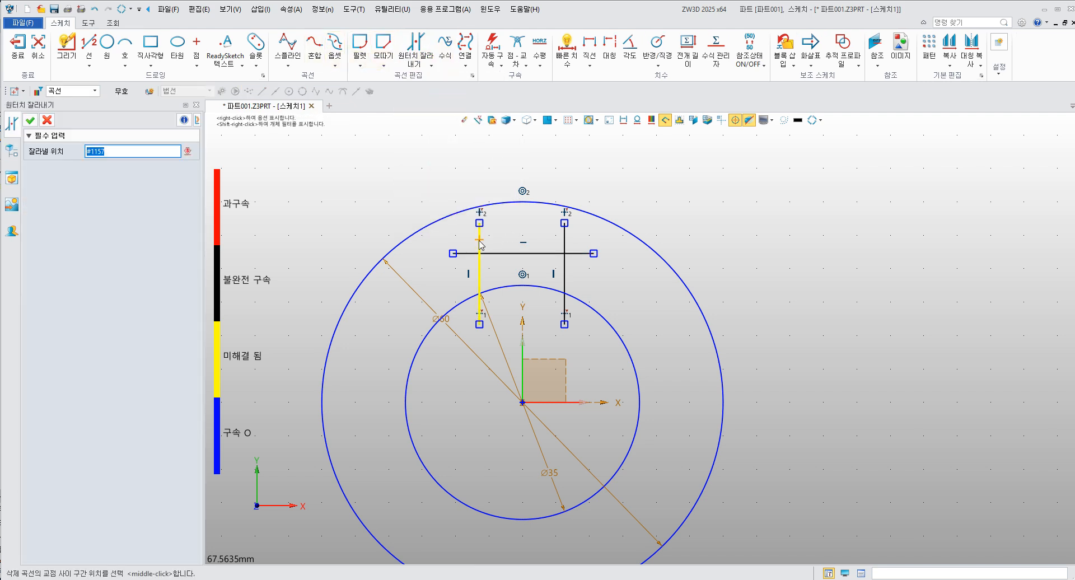
click(479, 241)
click(566, 239)
click(579, 254)
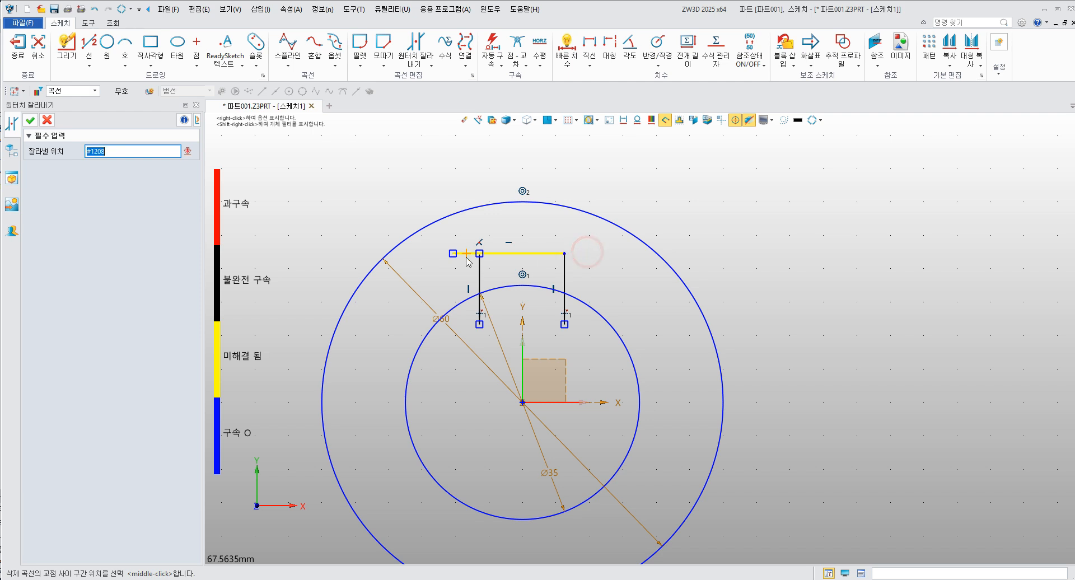
click(459, 253)
click(481, 319)
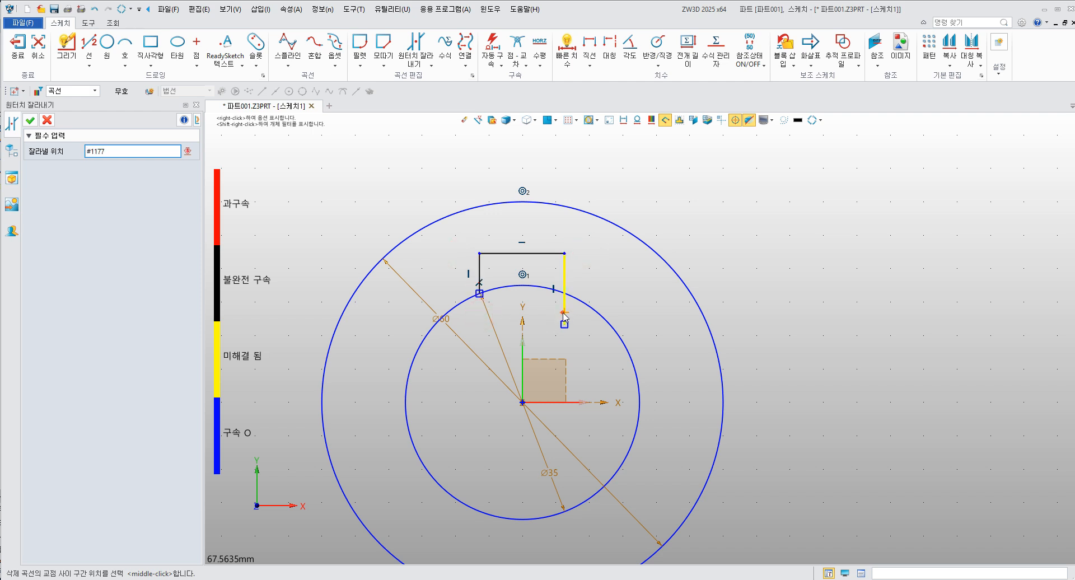
click(564, 314)
click(536, 286)
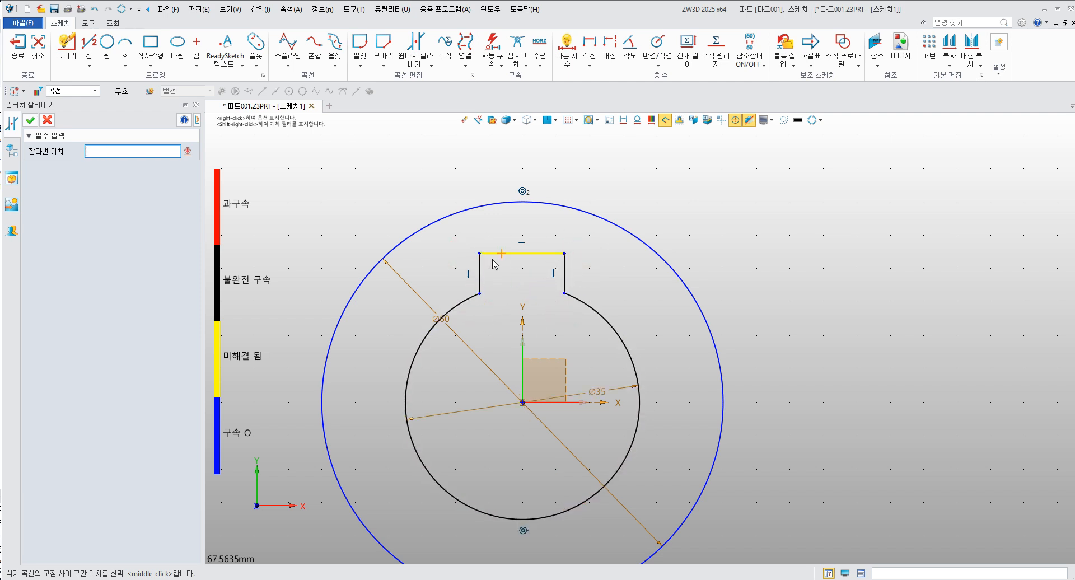
Step: Dimension the distance between the keyway's two vertical lines as 10 mm
click(567, 51)
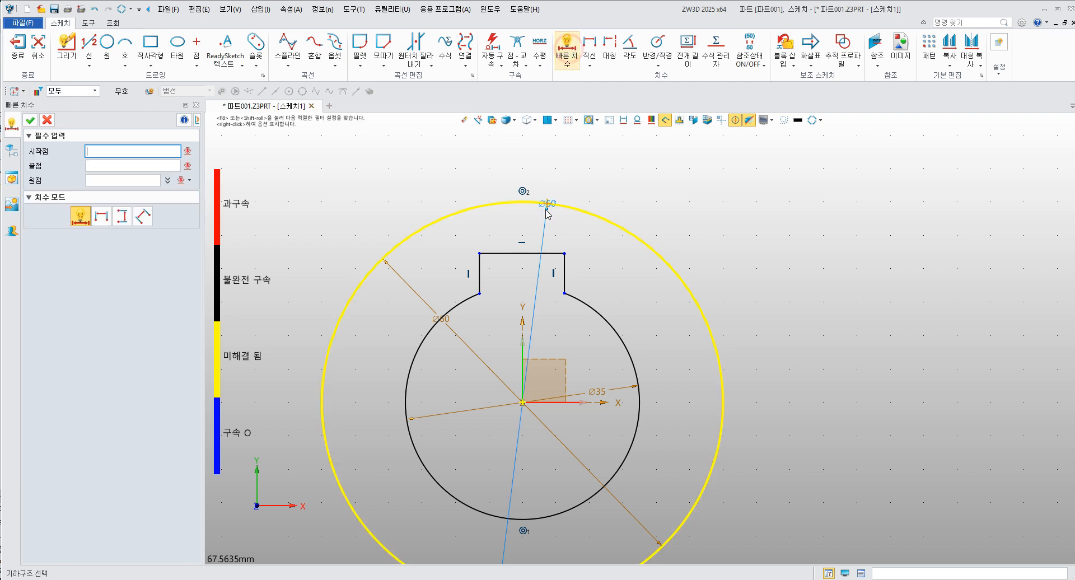
scroll(496, 281, up, 4)
click(447, 255)
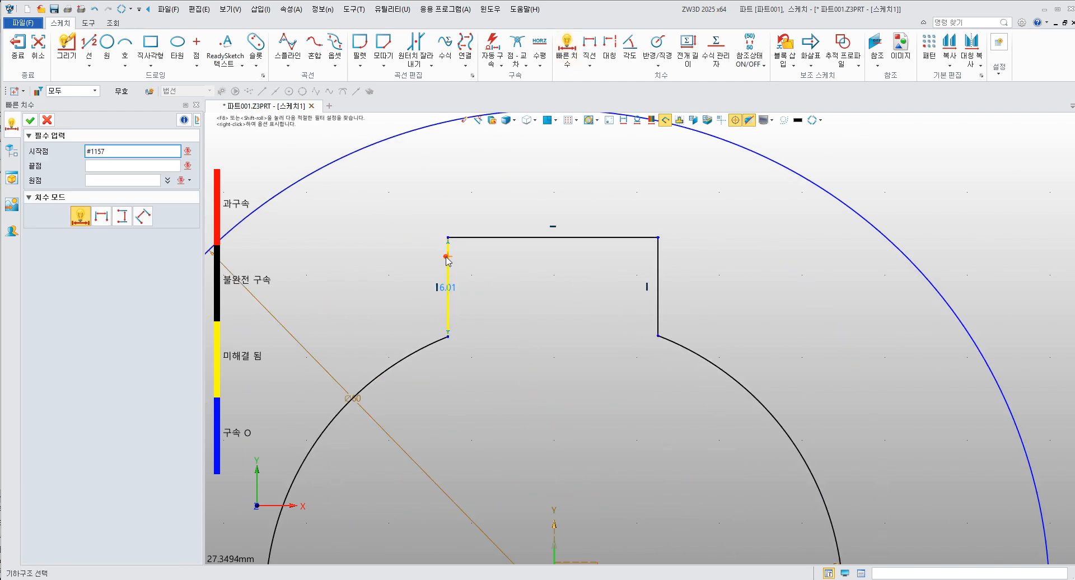
click(659, 269)
click(566, 195)
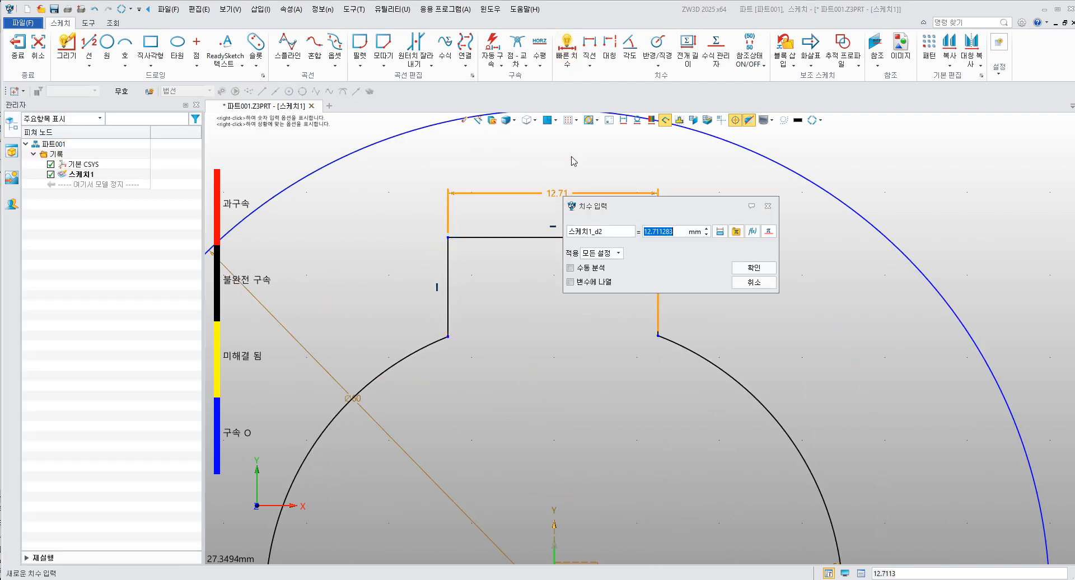
text(10)
key(Return)
Step: Dimension the keyway's right vertical line 5 mm from the Y axis to centre the keyway
click(613, 265)
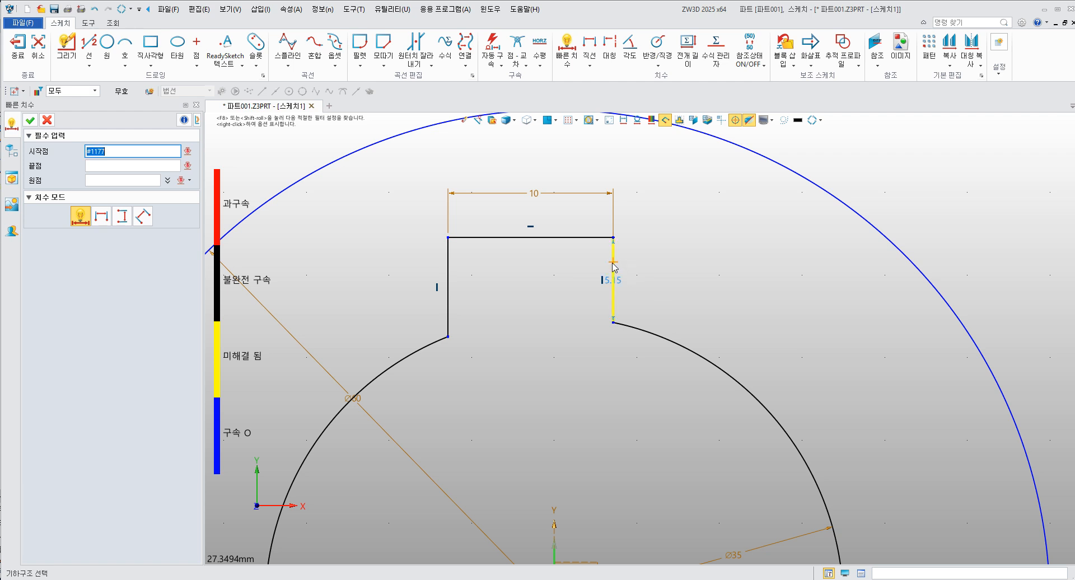
click(554, 535)
scroll(563, 442, down, 2)
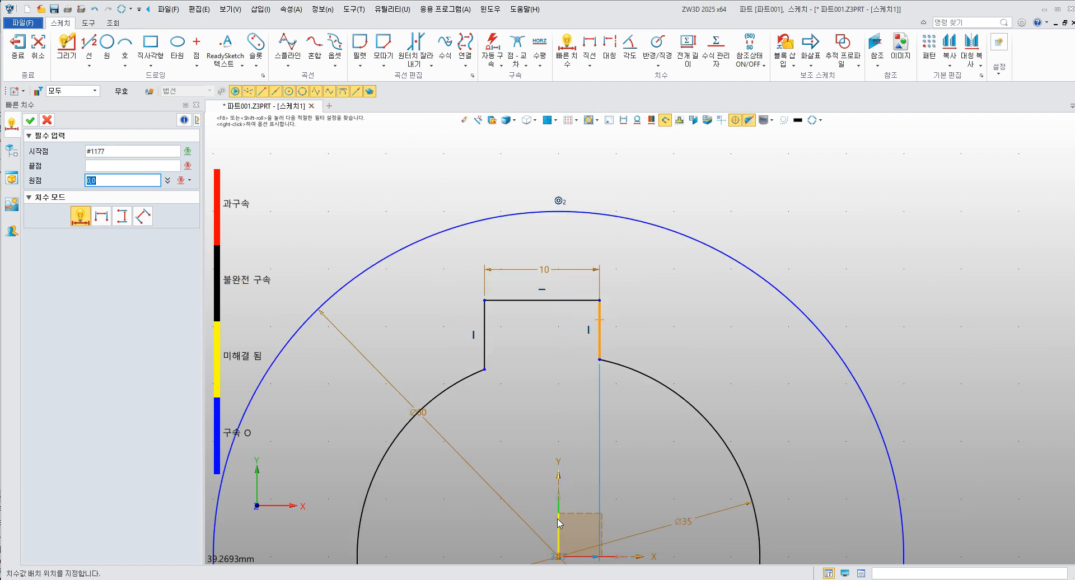
click(563, 278)
key(Return)
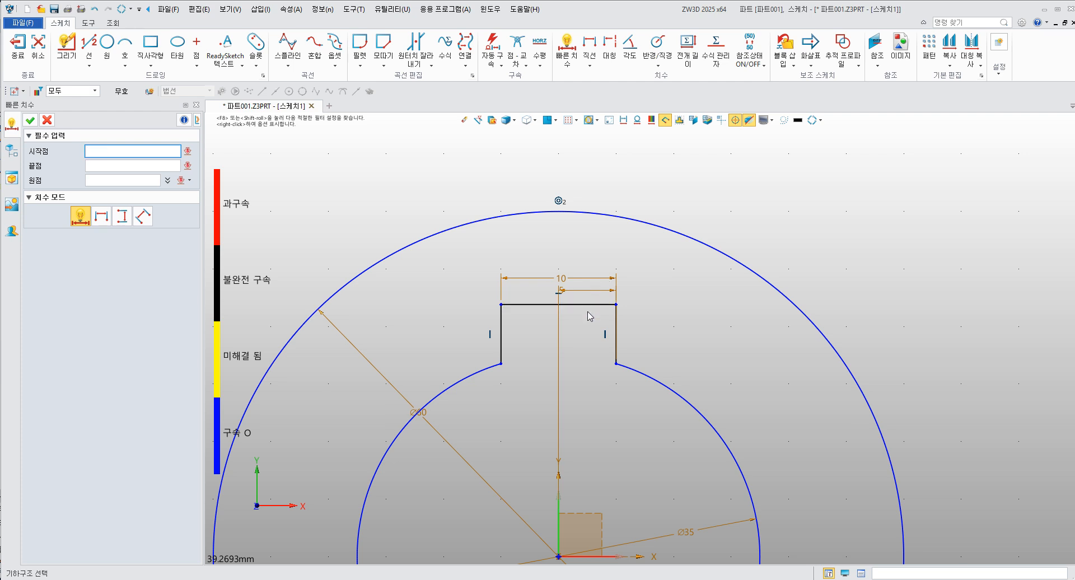
Step: Dimension the height from the 35 mm bore's lowest point to the keyway's top line as 38.5 mm and finish the sketch
scroll(588, 316, down, 3)
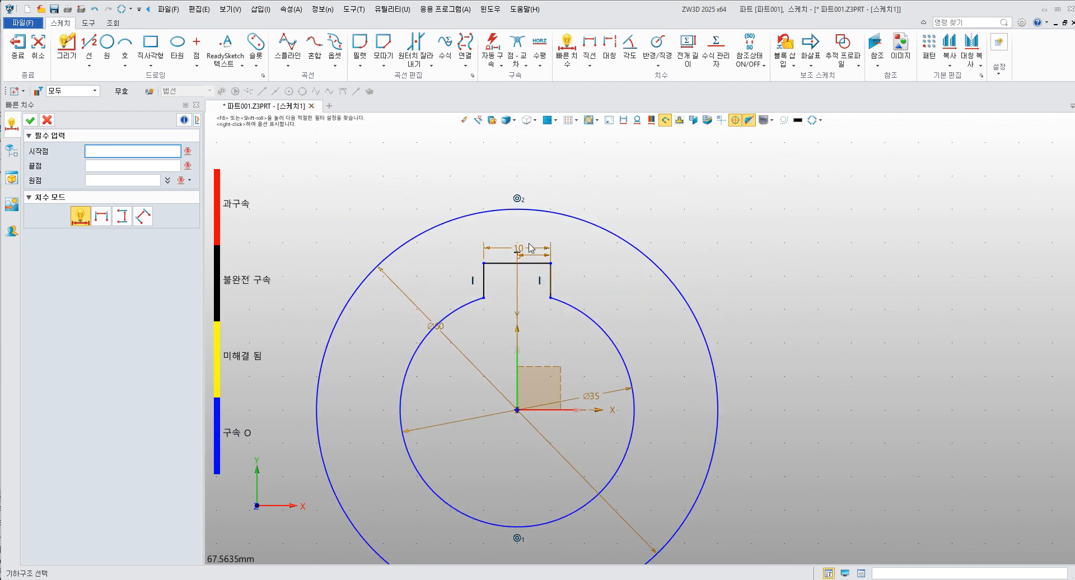
scroll(531, 247, up, 2)
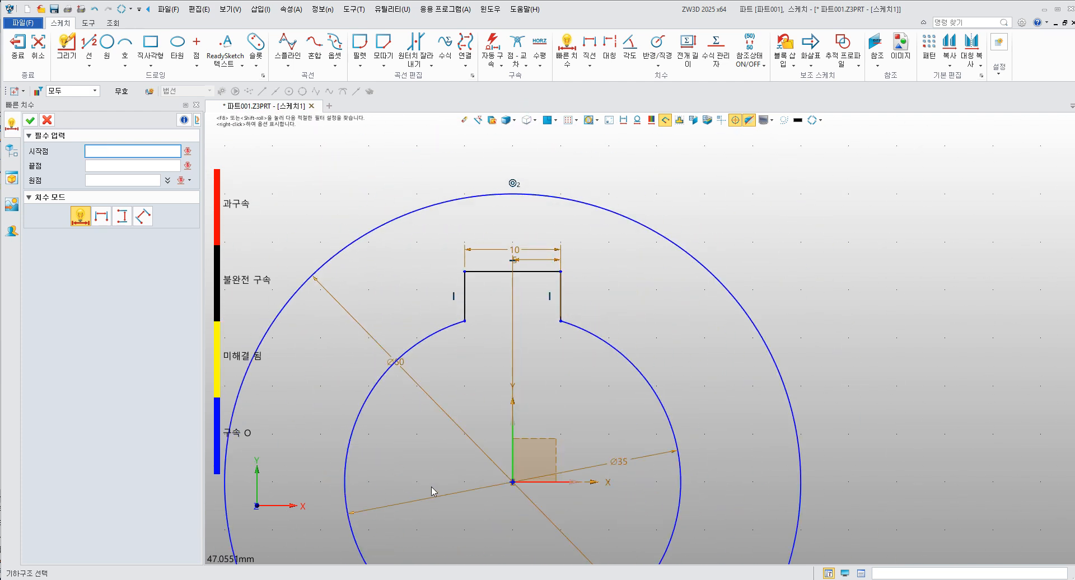
middle_drag(515, 414, 512, 294)
click(539, 151)
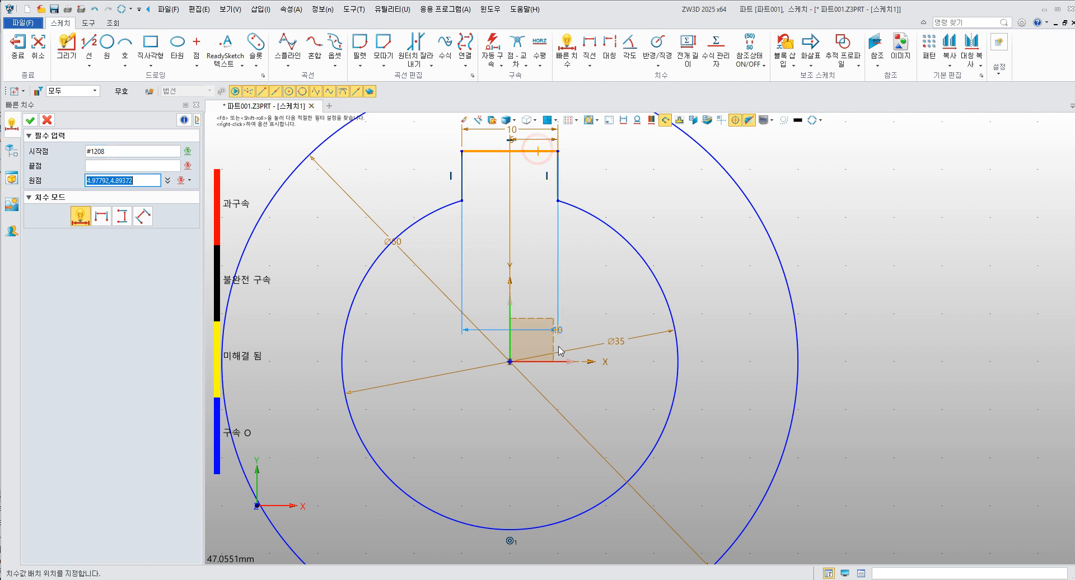
click(558, 522)
click(707, 336)
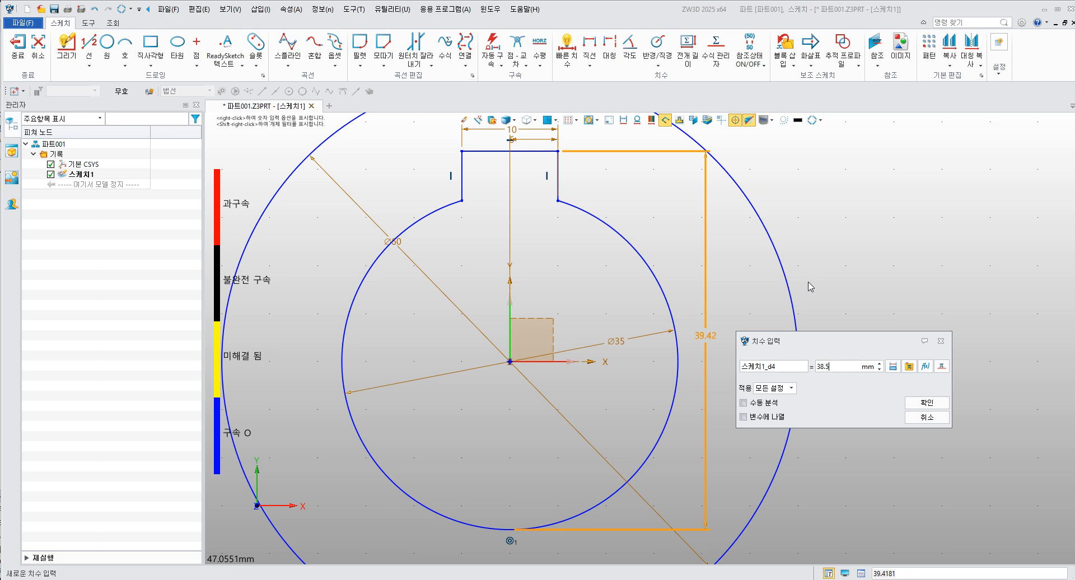
text(38.5)
key(Return)
scroll(739, 283, down, 5)
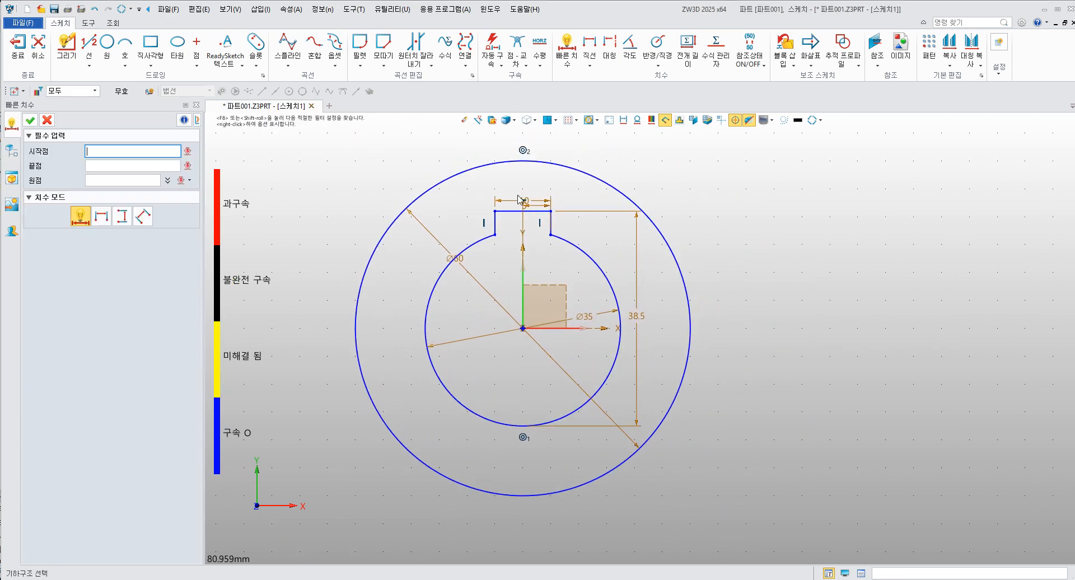
click(30, 120)
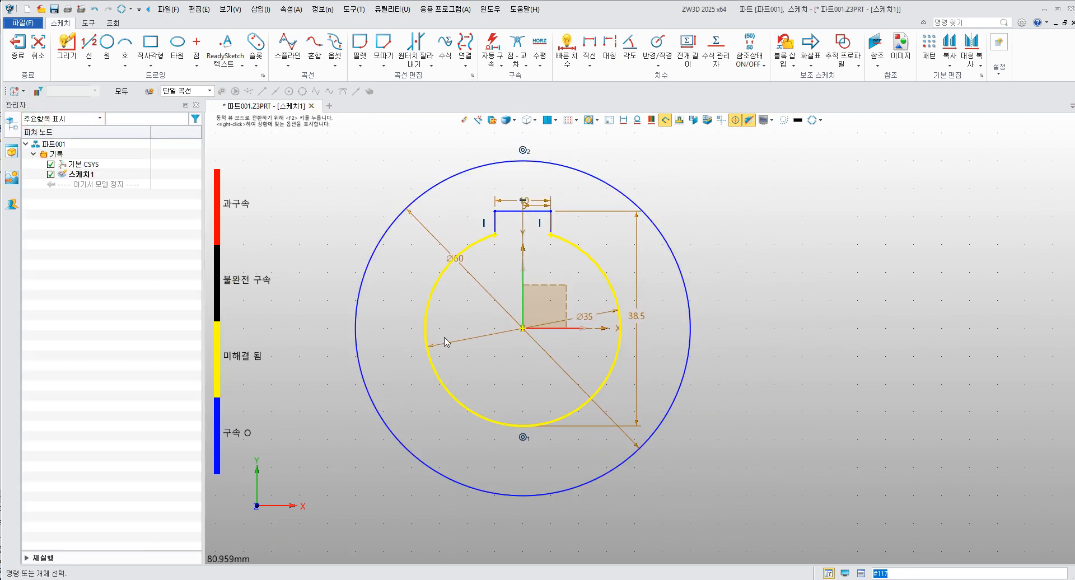
scroll(446, 342, down, 3)
mouse_move(471, 355)
middle_down()
mouse_move(549, 362)
mouse_move(545, 387)
middle_up()
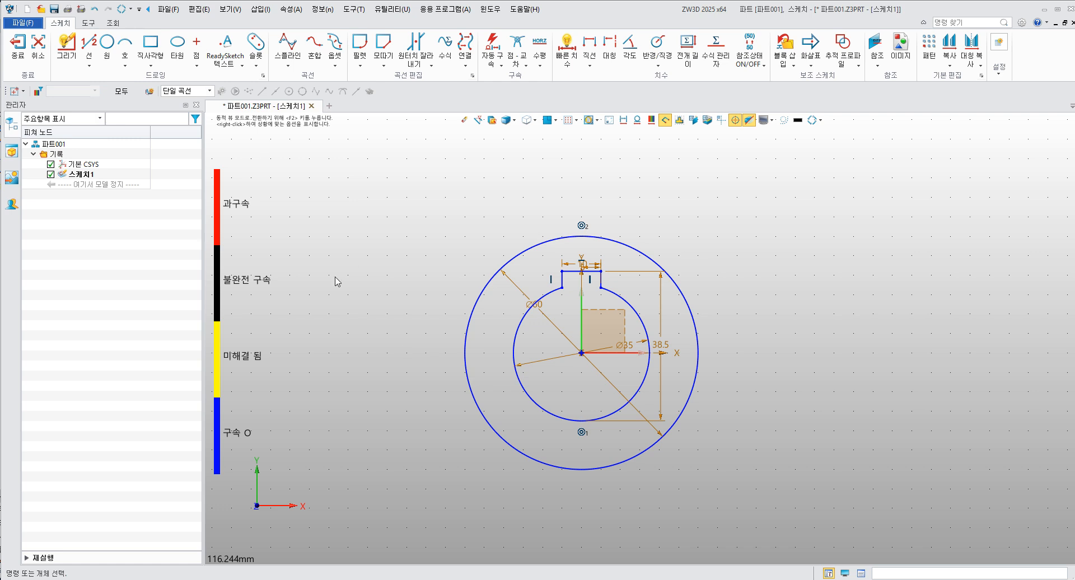
click(18, 46)
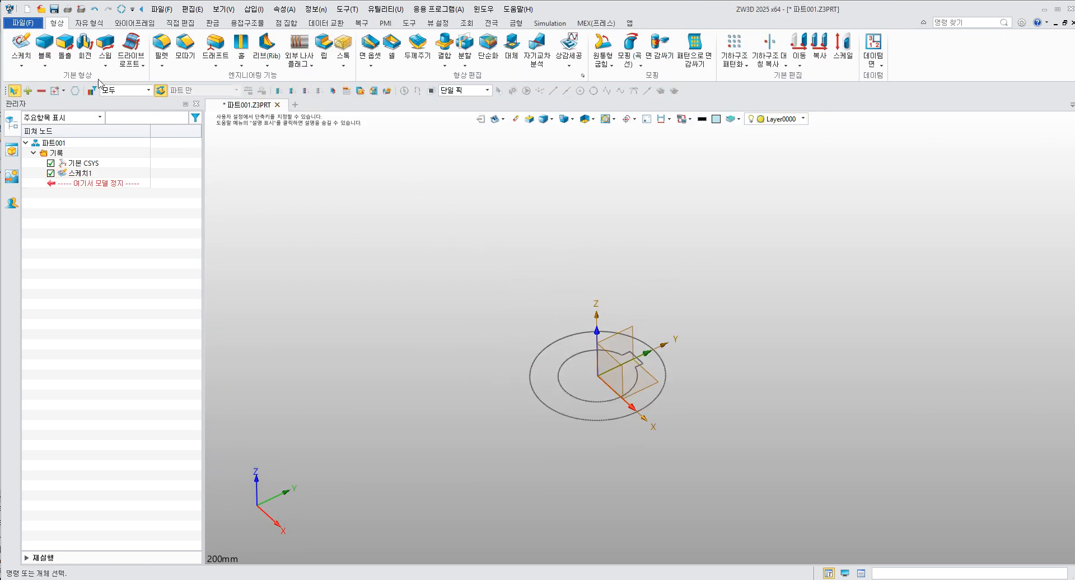
Step: Extrude the hub sketch from 0 to 50 mm, checking the hub depth on the PowerPoint drawing
click(65, 45)
click(547, 343)
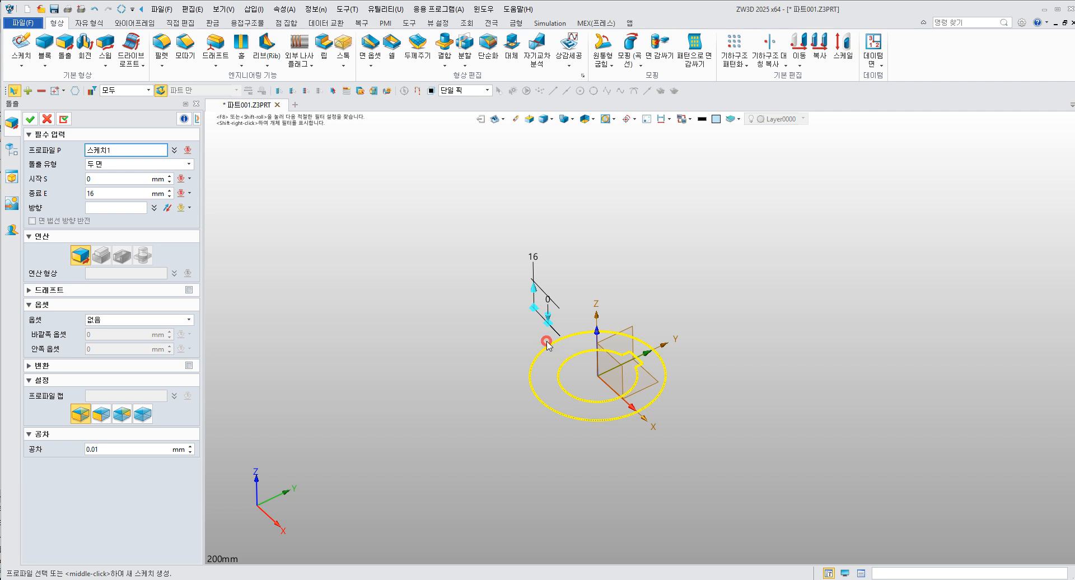
scroll(703, 342, up, 4)
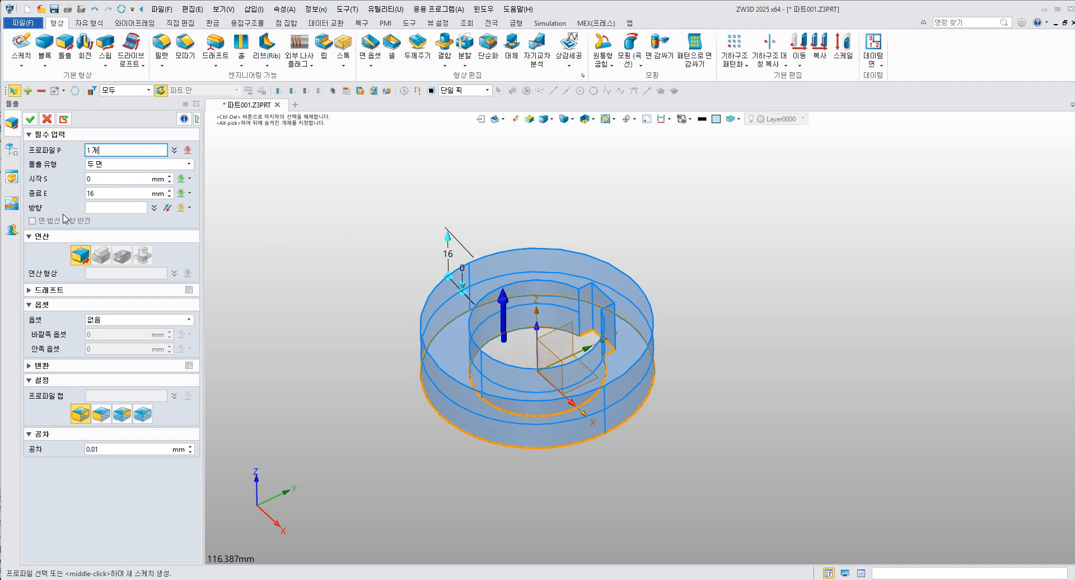
key(alt+Tab)
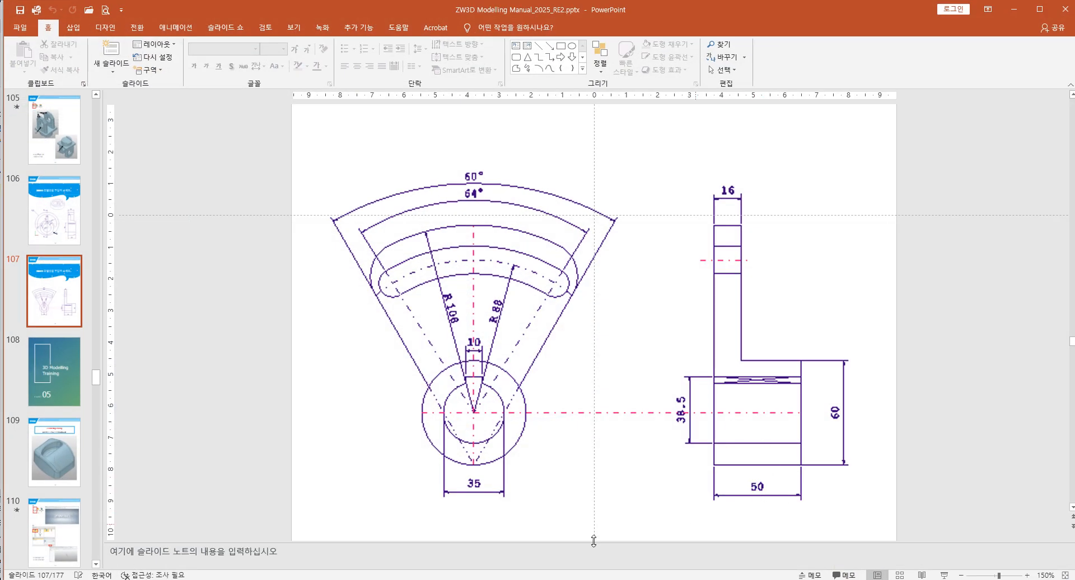
key(alt+Tab)
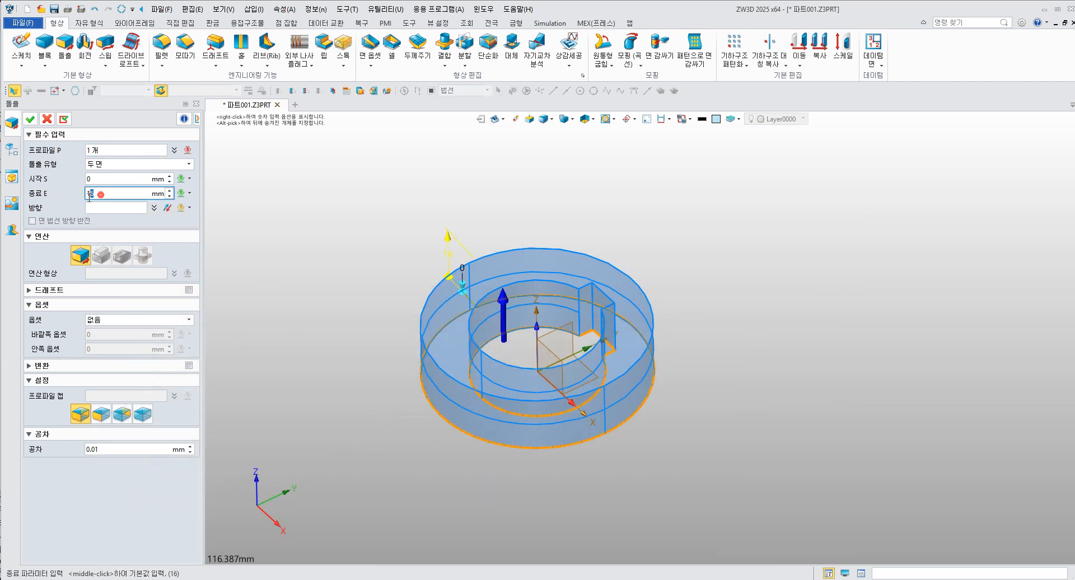
key(Return)
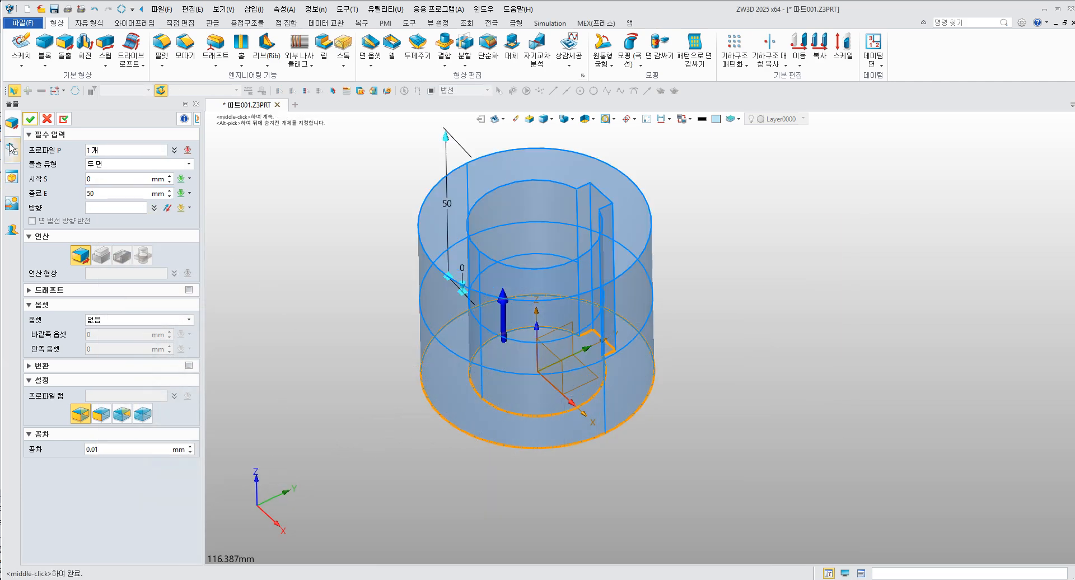
click(31, 119)
Step: Consult the PowerPoint drawing and create a new sketch on the XY datum plane with its Y axis set to 0,1,0
middle_drag(336, 192, 324, 258)
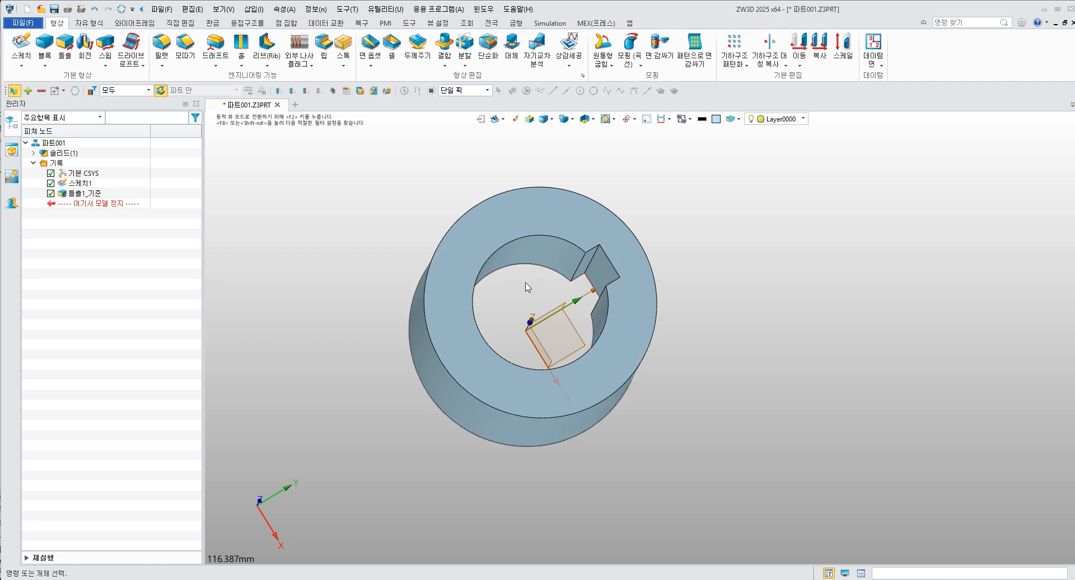
right_drag(612, 337, 529, 292)
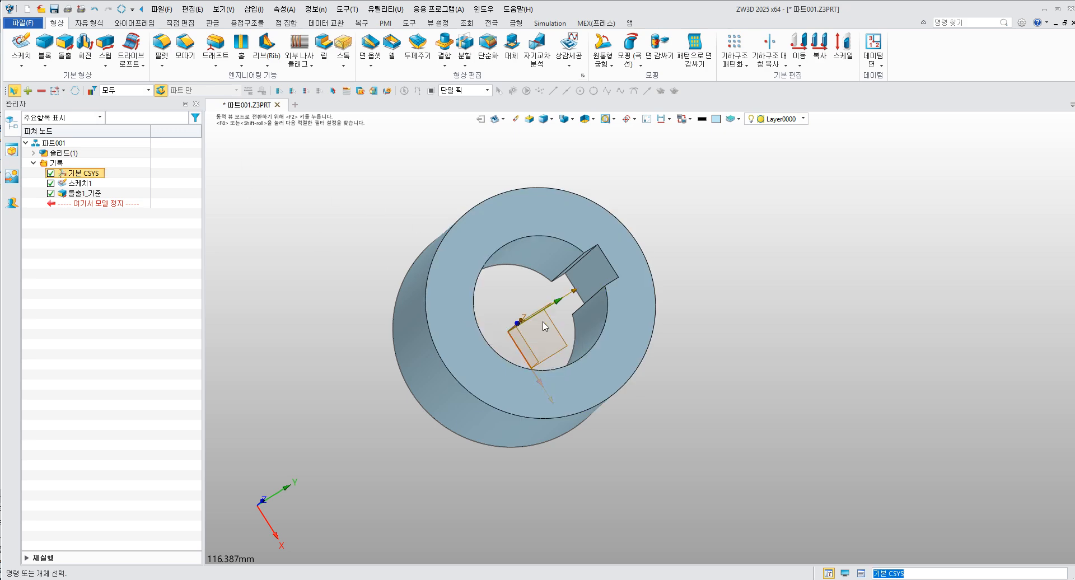
key(alt+Tab)
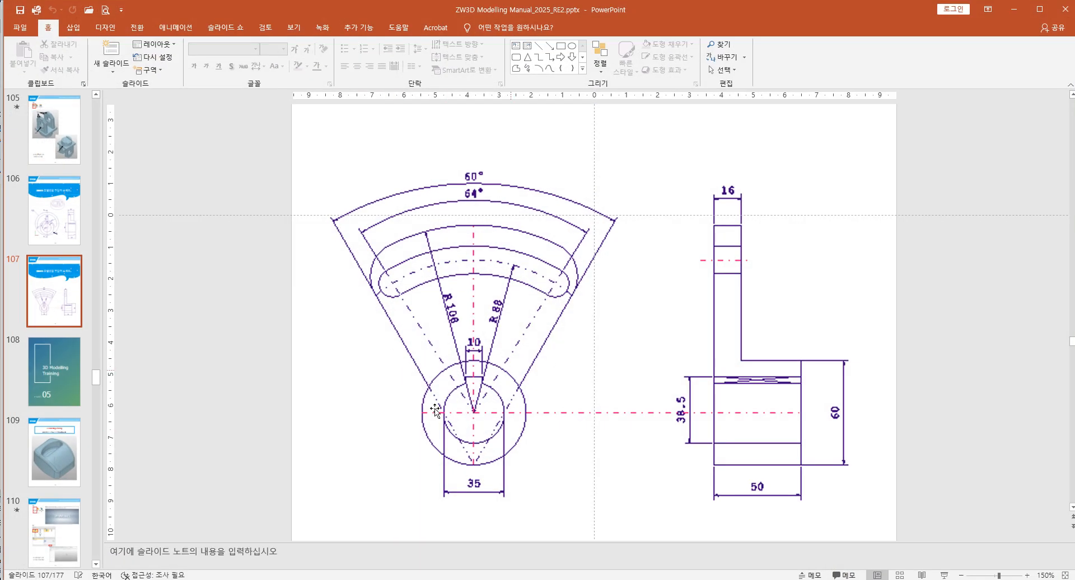
key(alt+Tab)
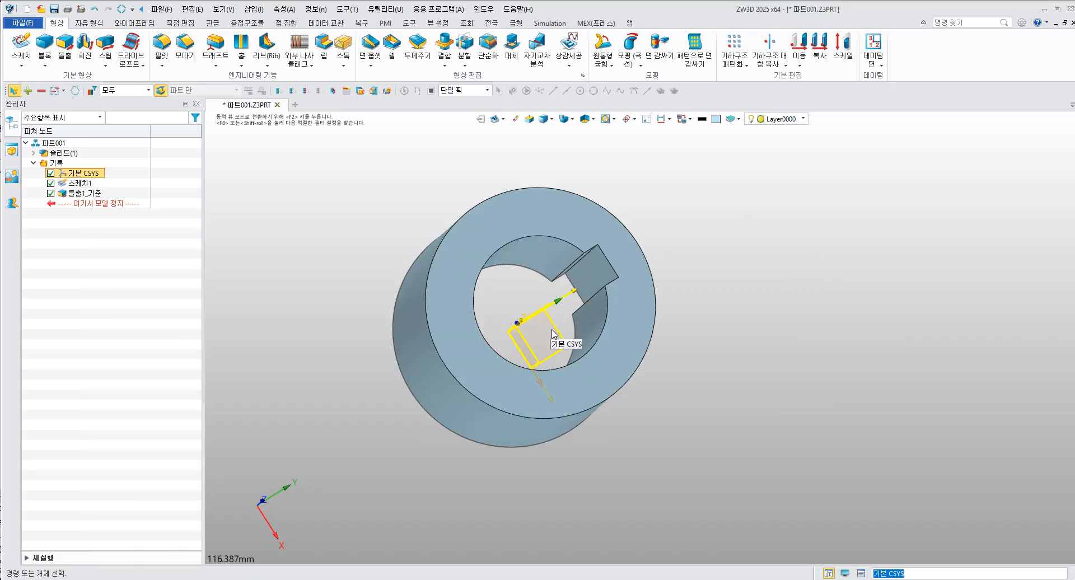
mouse_move(514, 316)
right_down()
mouse_move(499, 305)
mouse_move(499, 323)
right_up()
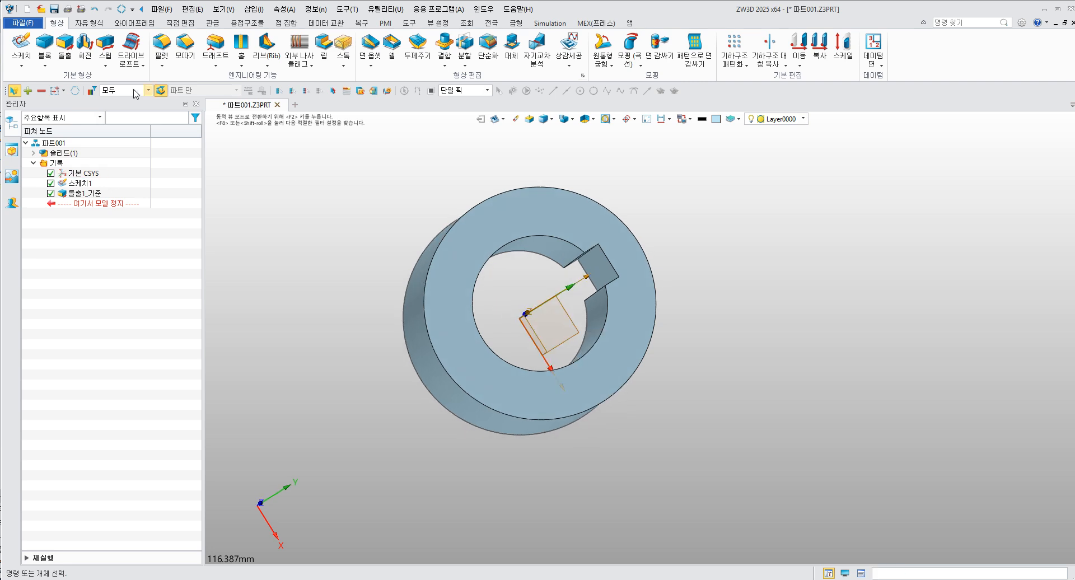
click(22, 50)
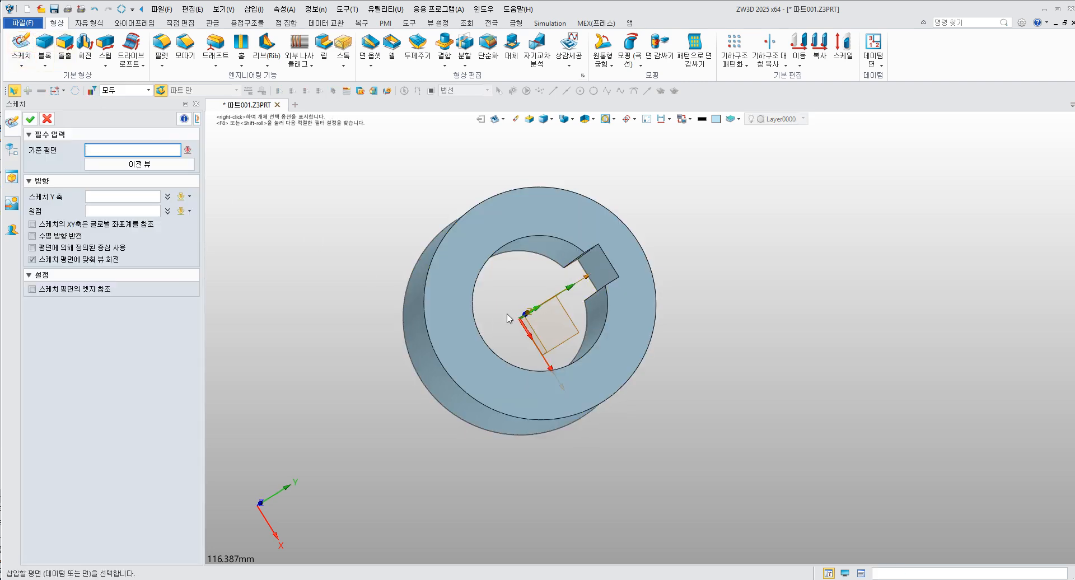
click(573, 320)
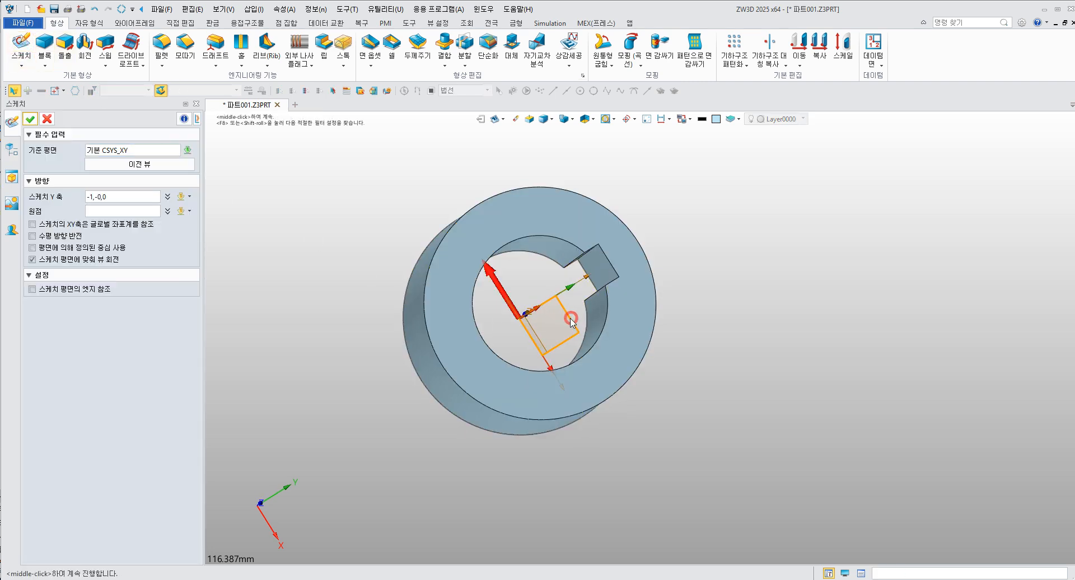
click(189, 197)
click(196, 223)
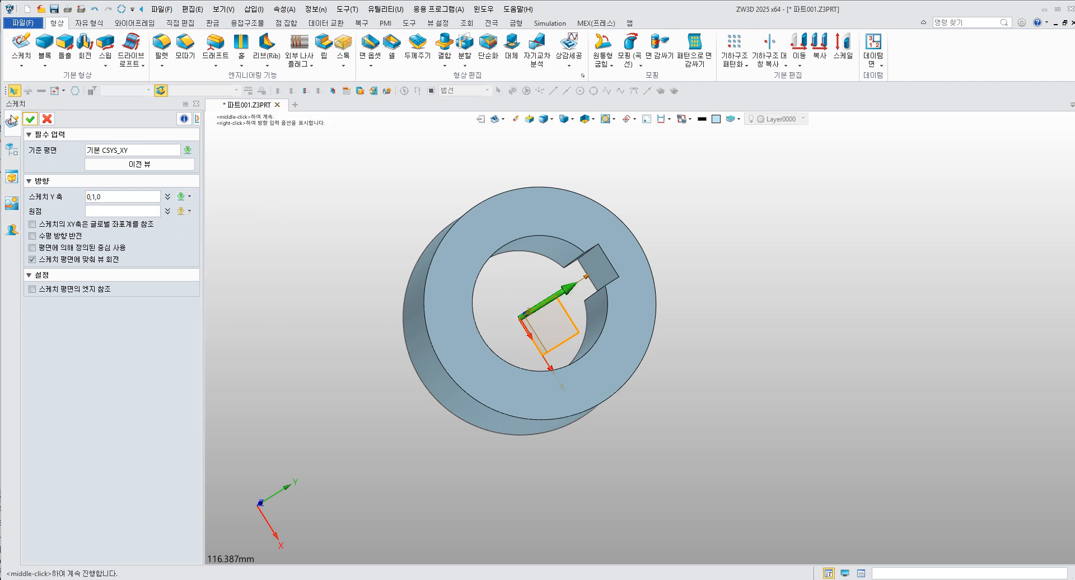
click(29, 119)
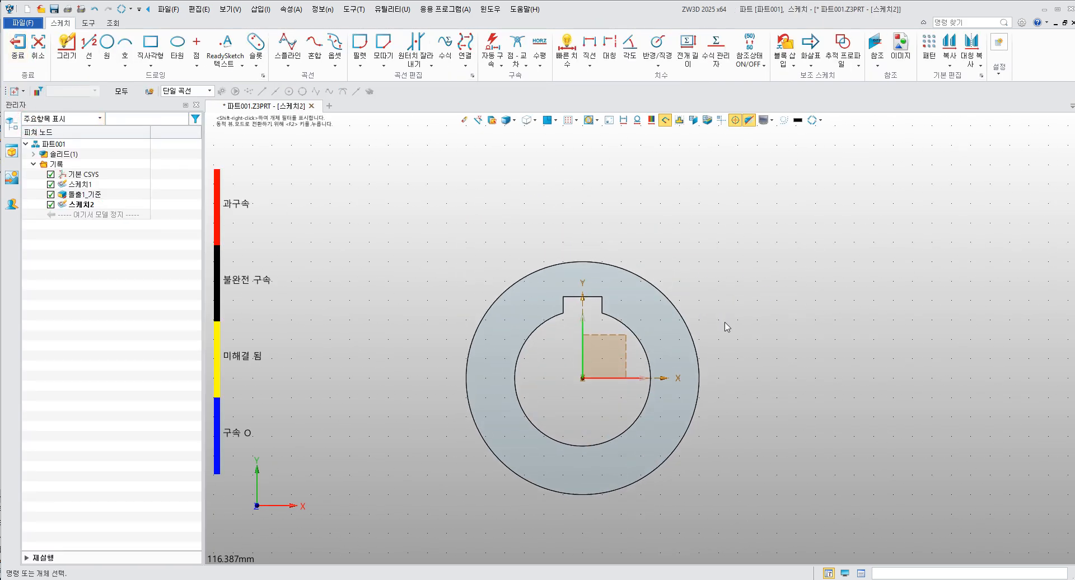
Step: Draw a V of two lines from the hub's lowest point at 0,-30, one to -70,100 and one up to the right
click(331, 579)
click(92, 56)
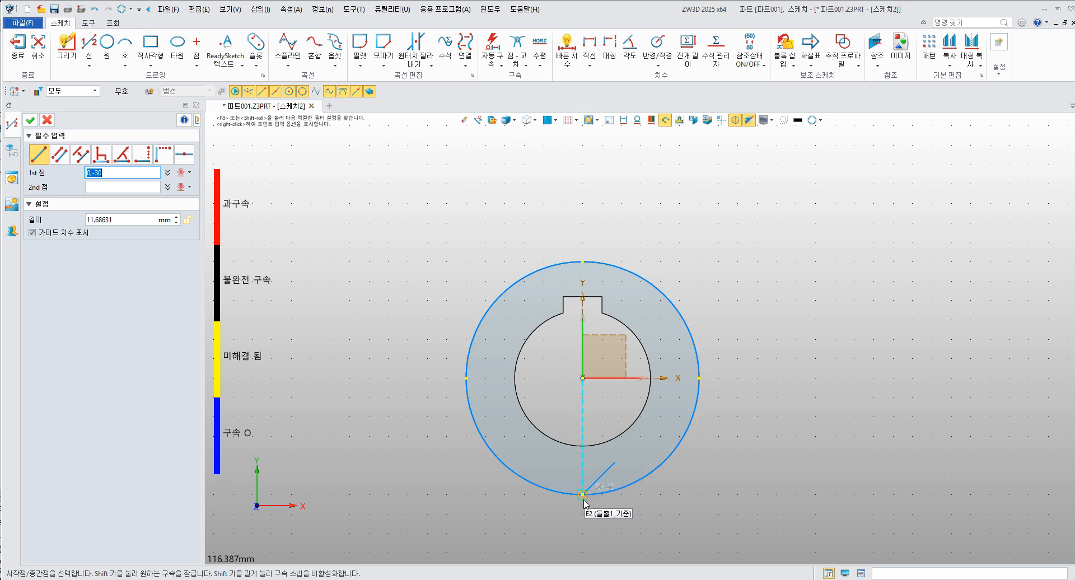
click(583, 495)
scroll(405, 230, down, 3)
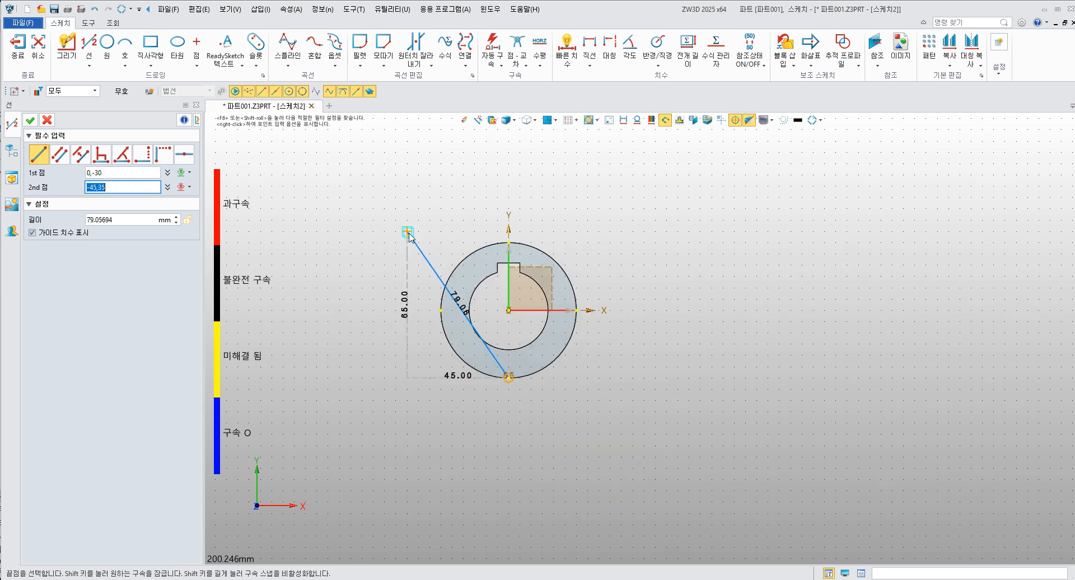
click(367, 132)
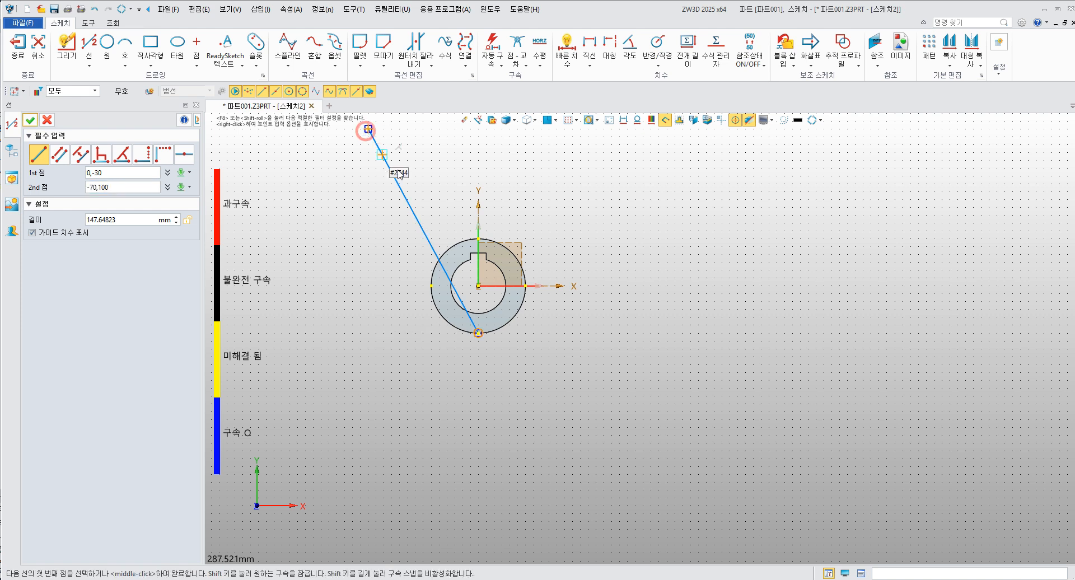
click(478, 333)
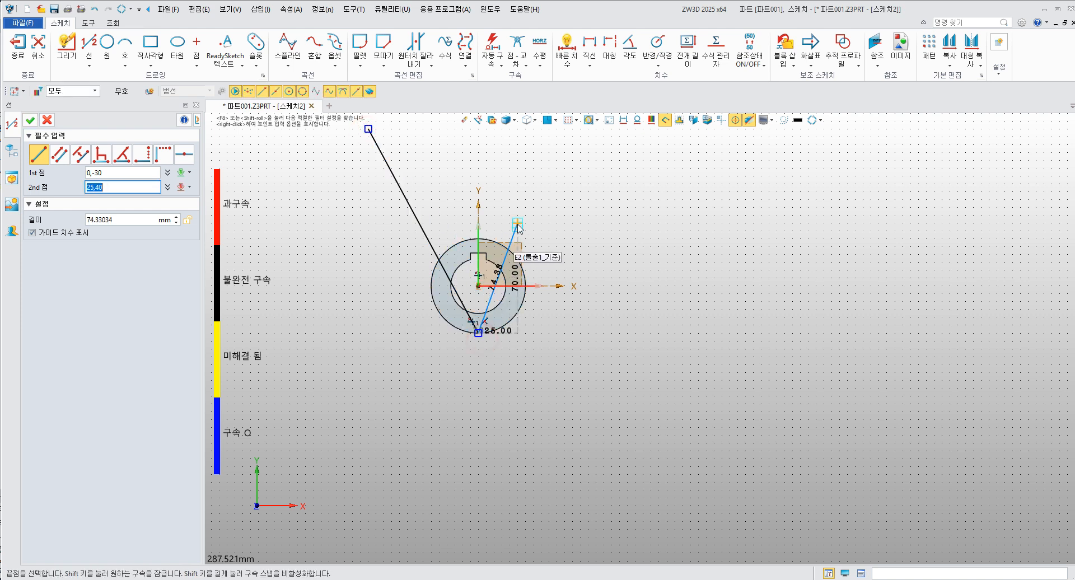
click(557, 137)
click(30, 121)
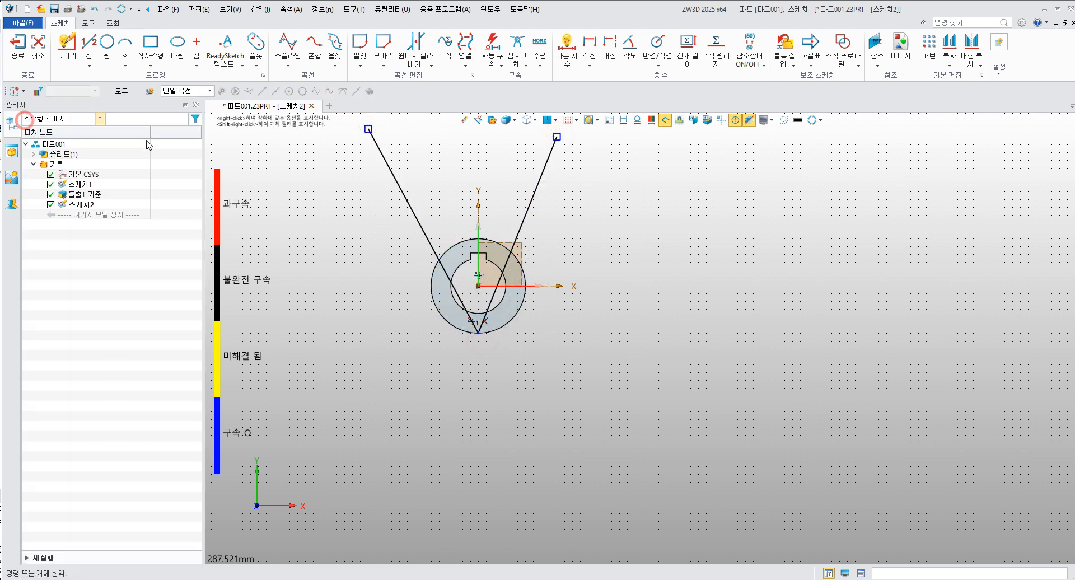
Step: Check the PowerPoint drawing and dimension the angle between the two V lines as 60°
mouse_move(567, 233)
middle_down()
mouse_move(588, 340)
mouse_move(712, 299)
mouse_move(554, 290)
middle_up()
scroll(587, 340, up, 3)
scroll(655, 317, down, 3)
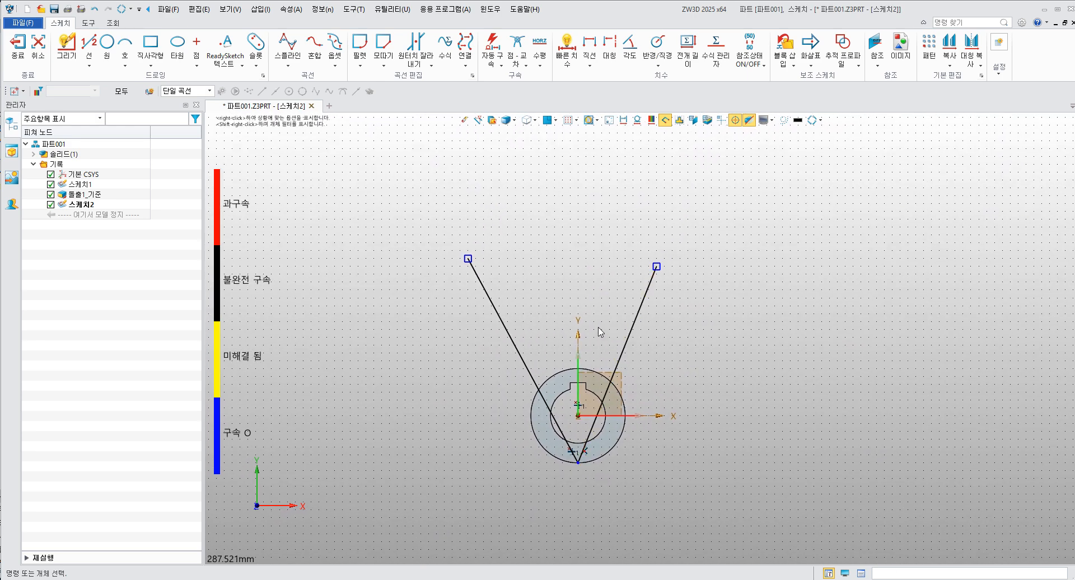
key(alt+Tab)
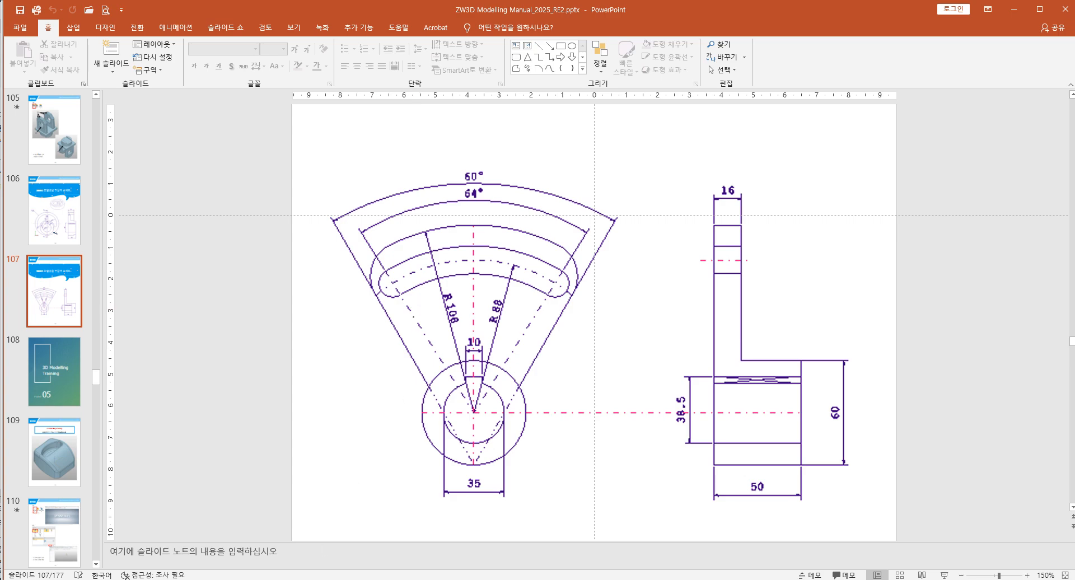
key(alt+Tab)
click(566, 48)
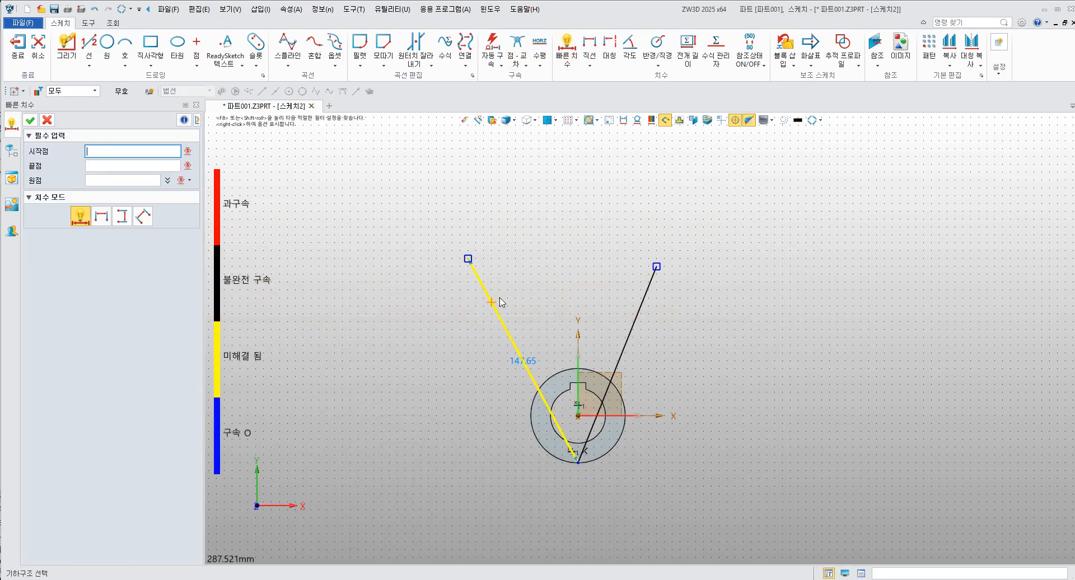
click(500, 302)
click(637, 311)
click(577, 246)
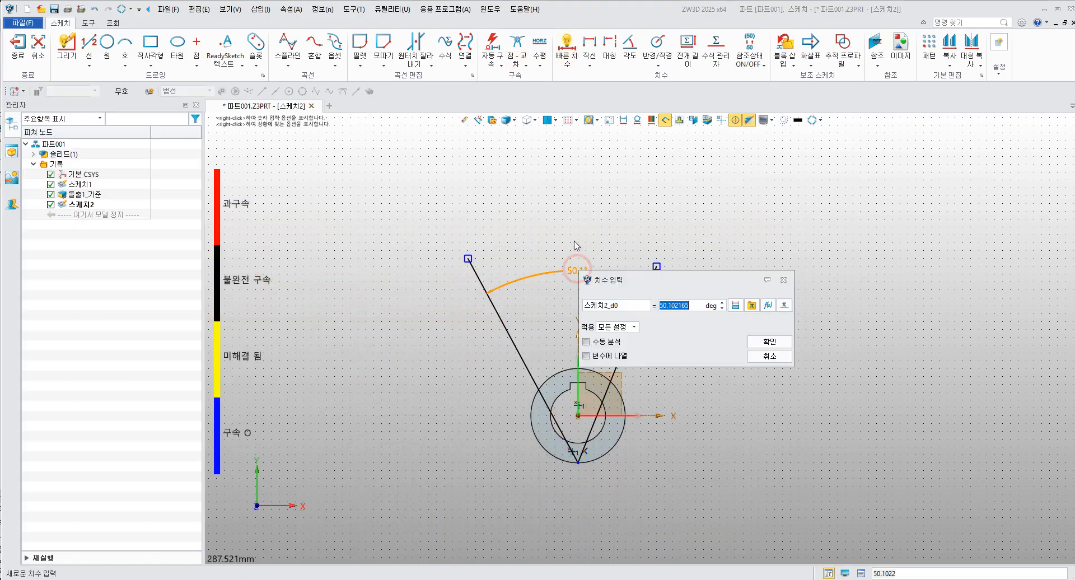
text(60)
key(Return)
scroll(576, 356, up, 2)
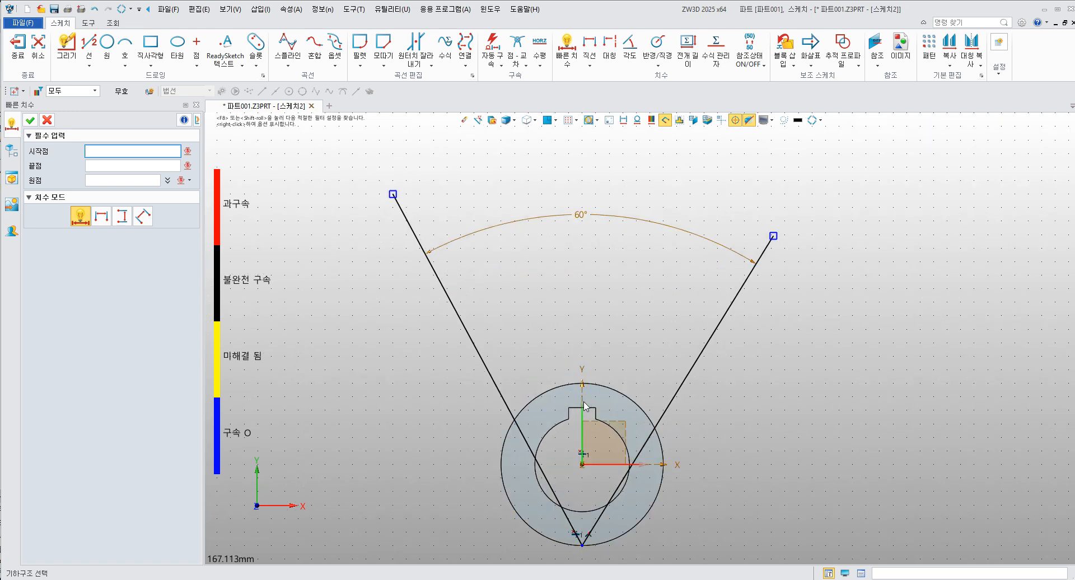
click(583, 361)
click(489, 292)
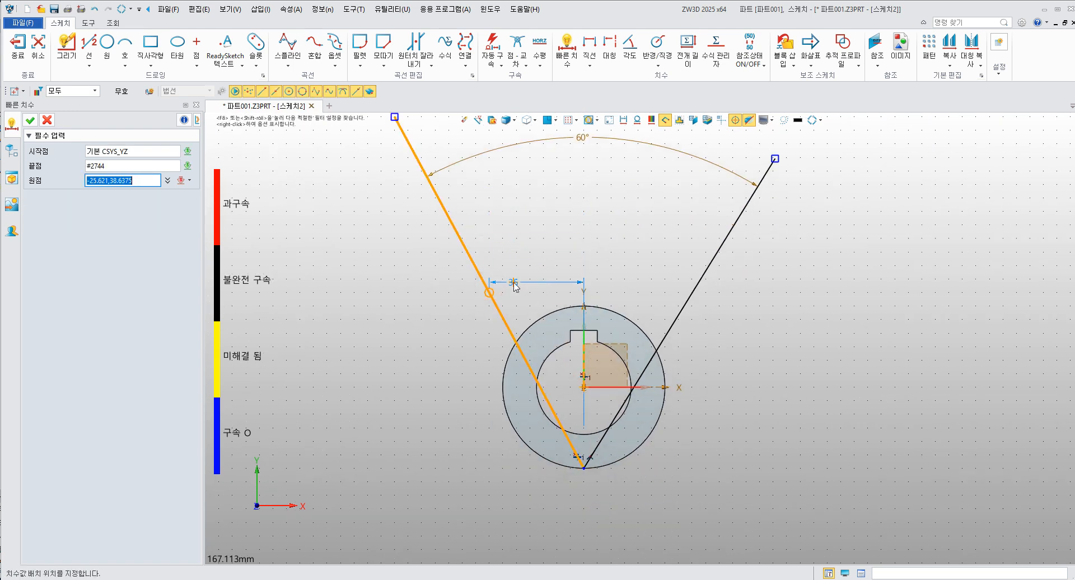
key(Escape)
Step: Dimension the angle between the left V line and the Y axis as 30°
click(566, 49)
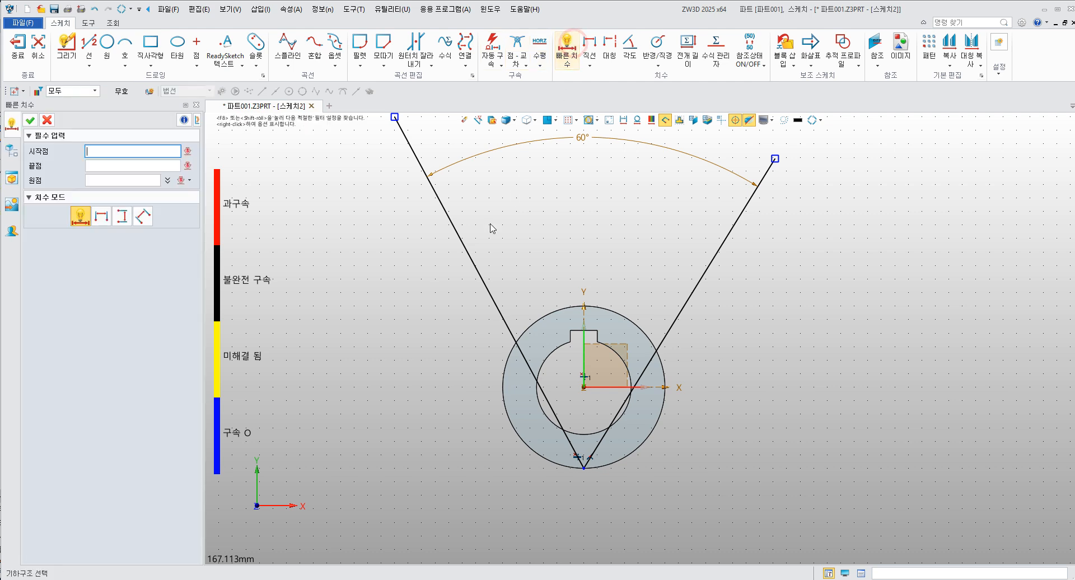
click(472, 260)
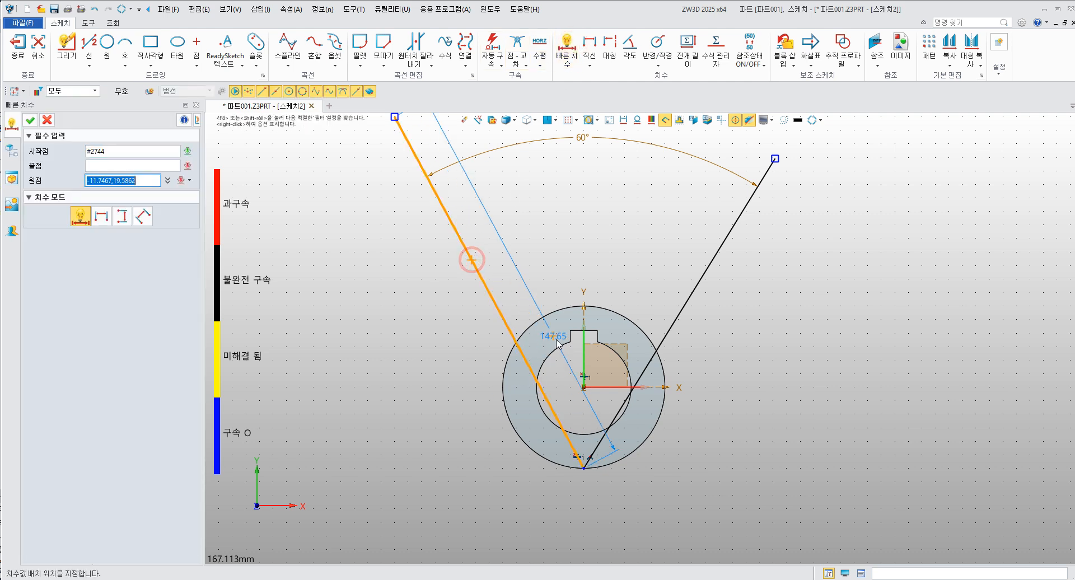
click(584, 370)
click(511, 224)
text(3)
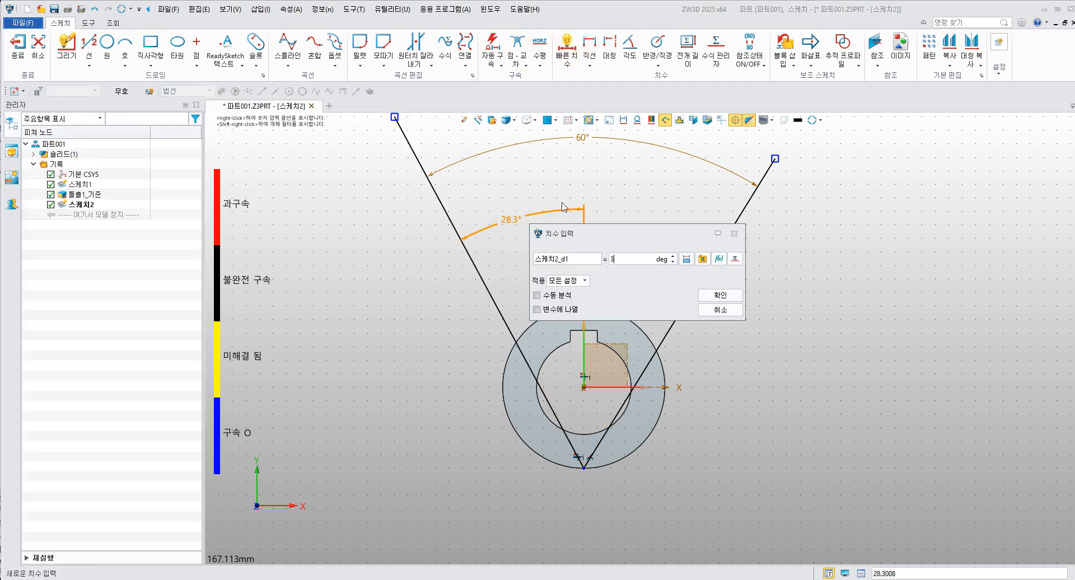
text(0)
key(Return)
Step: Lengthen both V lines by moving their upper endpoints slightly further outward along their directions
scroll(520, 230, down, 2)
middle_drag(485, 236, 434, 333)
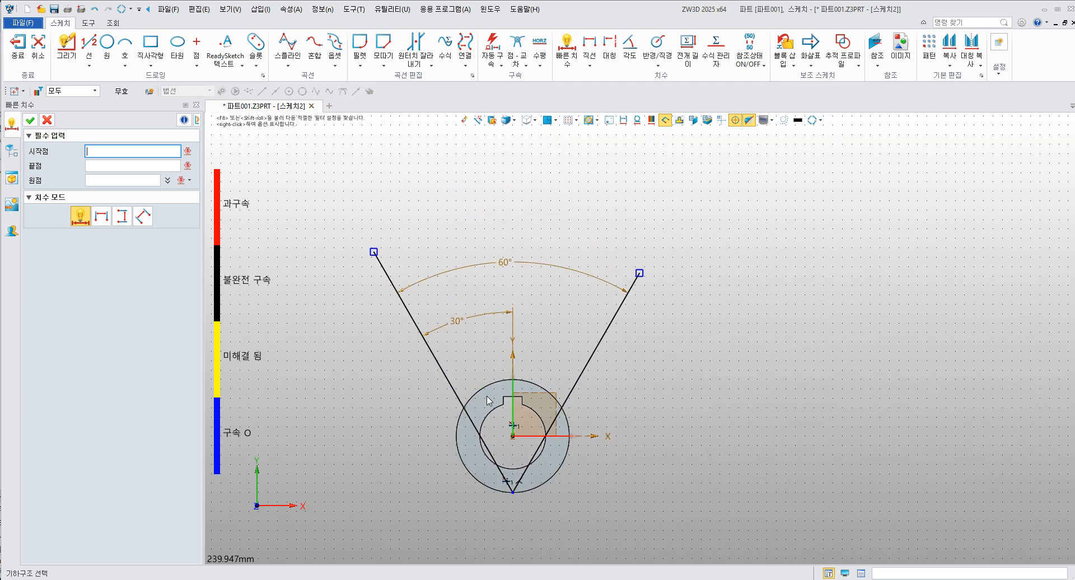
click(374, 253)
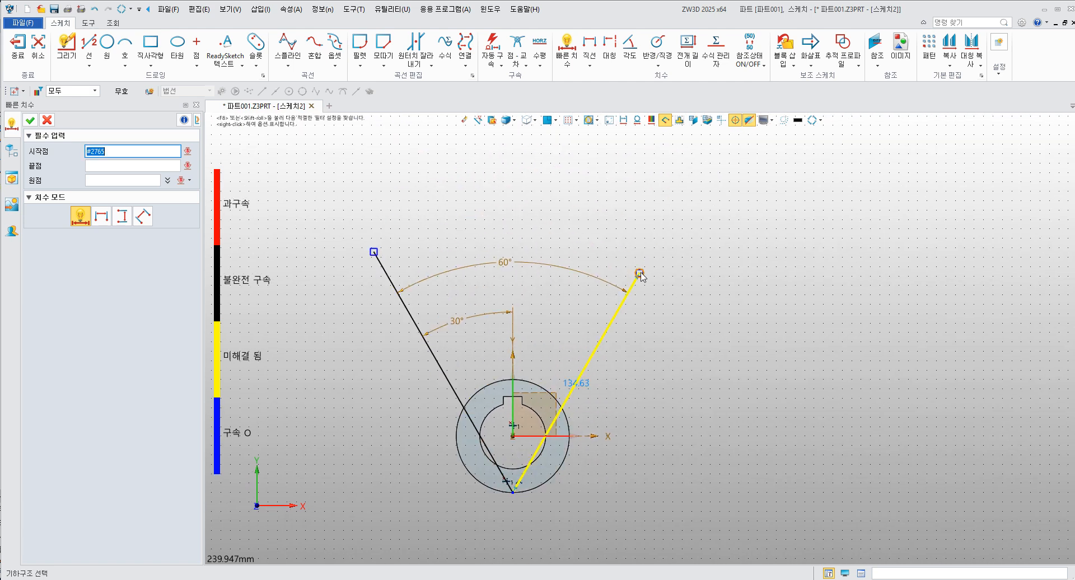
click(50, 120)
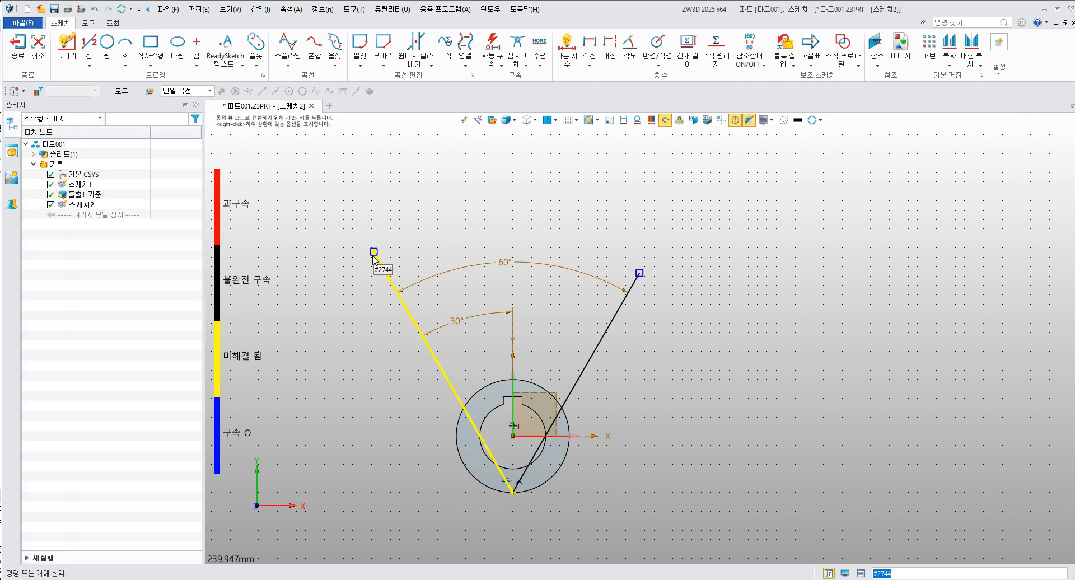
mouse_move(374, 252)
mouse_down()
mouse_move(333, 209)
mouse_move(366, 240)
mouse_up()
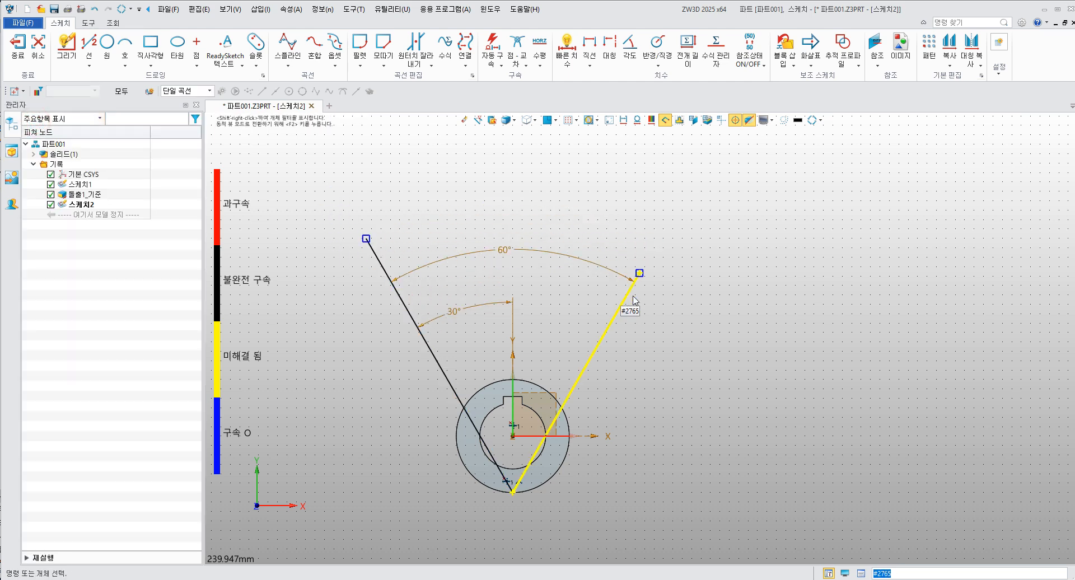
drag(639, 273, 660, 238)
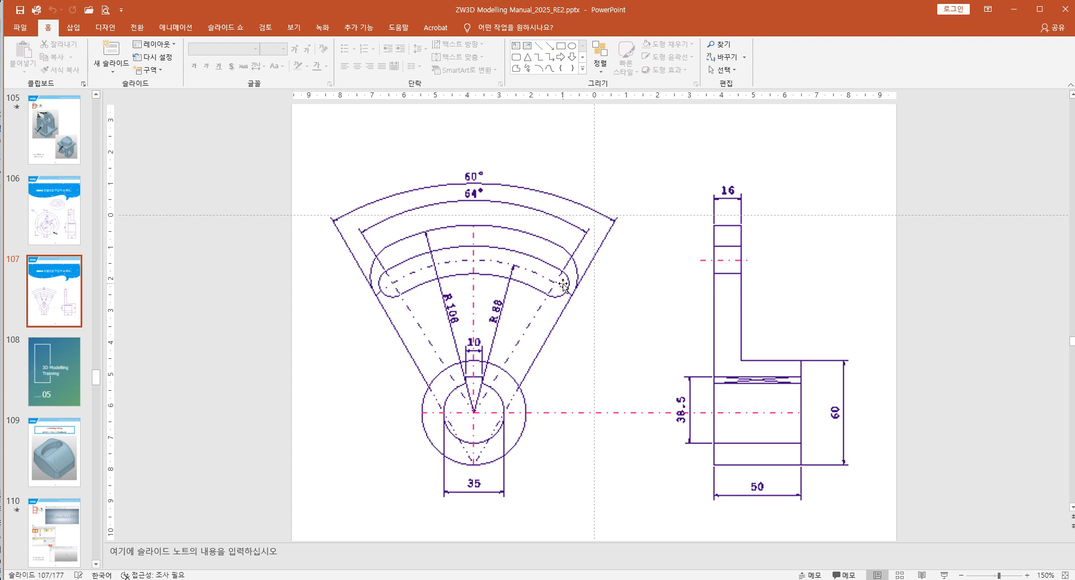
Step: Draw a circle with a radius of 108 mm centred on the origin
click(263, 579)
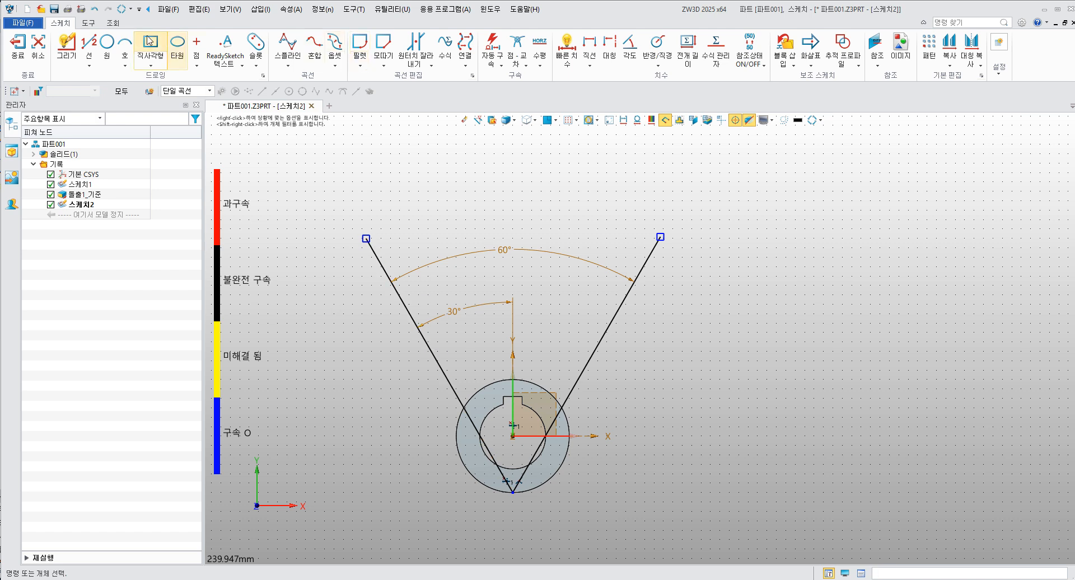
click(107, 43)
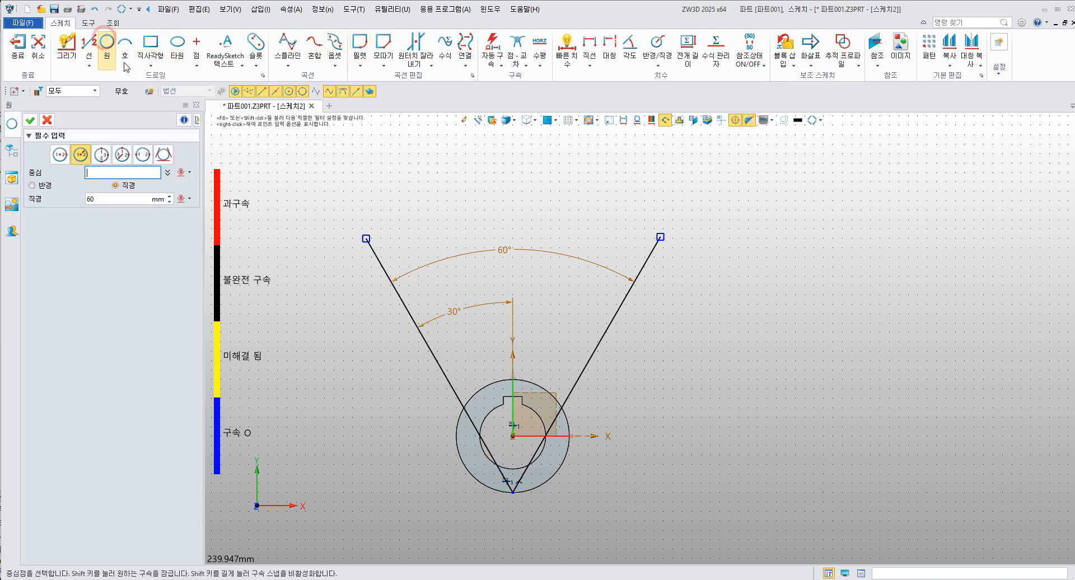
click(512, 436)
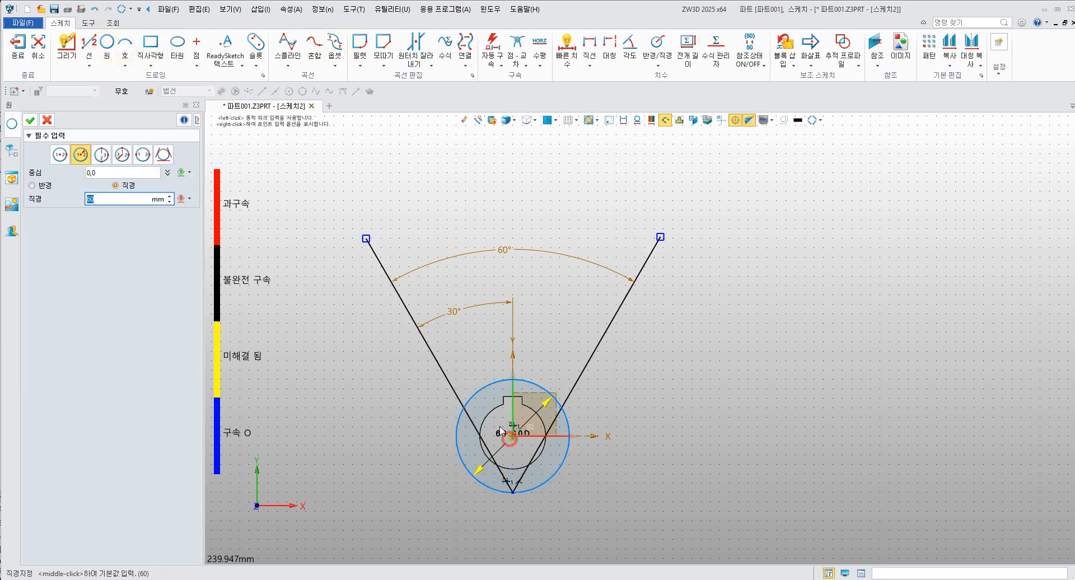
click(34, 185)
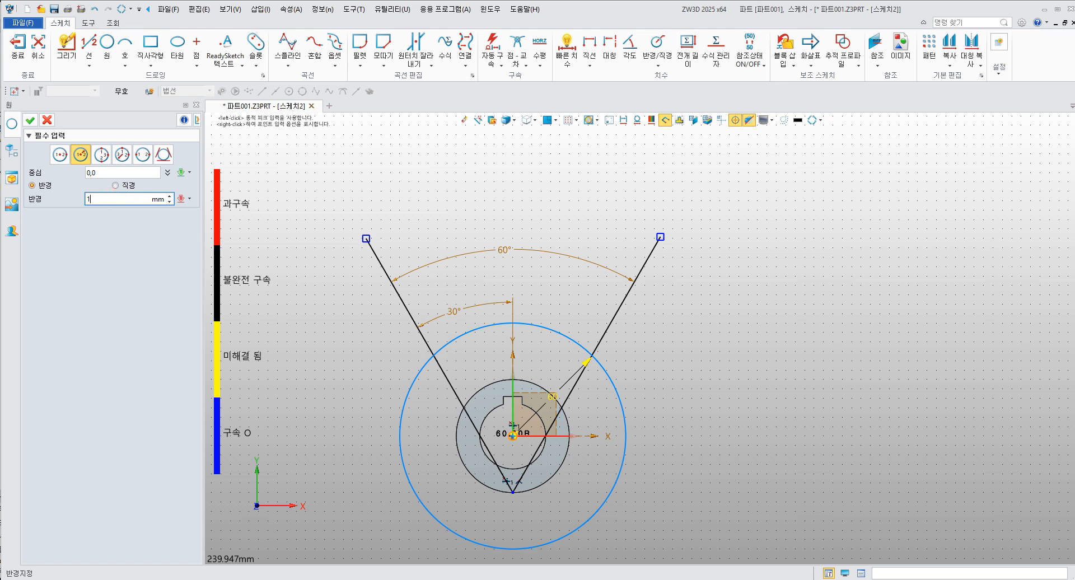
key(Return)
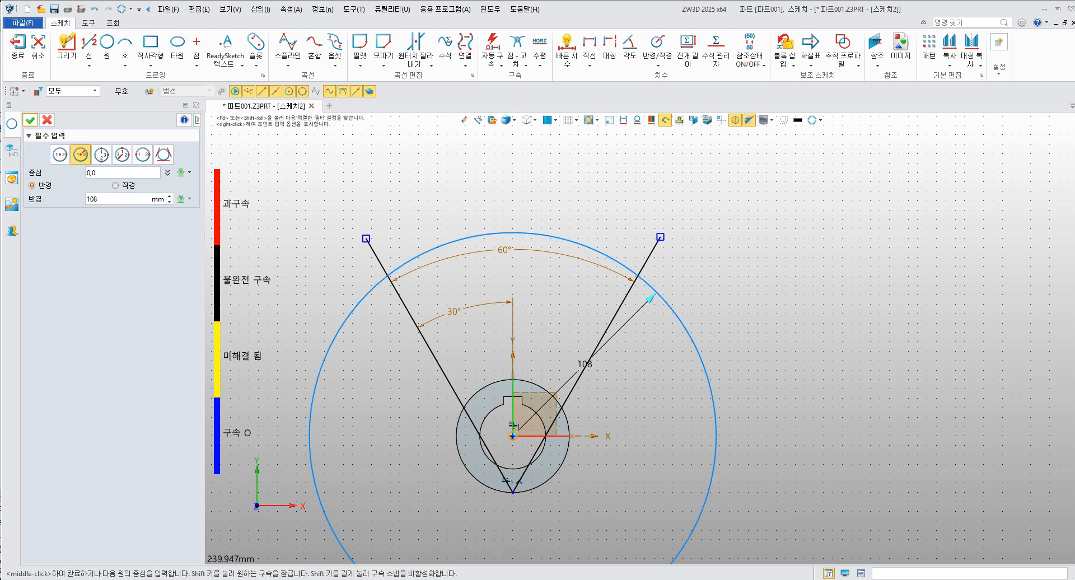
click(30, 121)
Step: Shorten the right V line so that its upper end lies inside the R108 circle
scroll(431, 240, down, 2)
scroll(504, 286, up, 2)
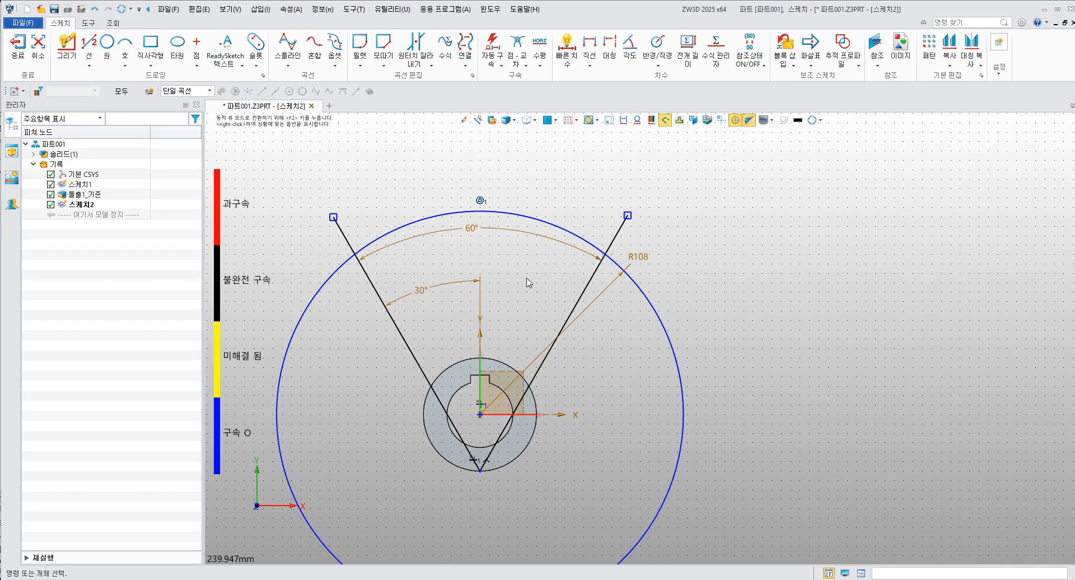
scroll(567, 267, up, 1)
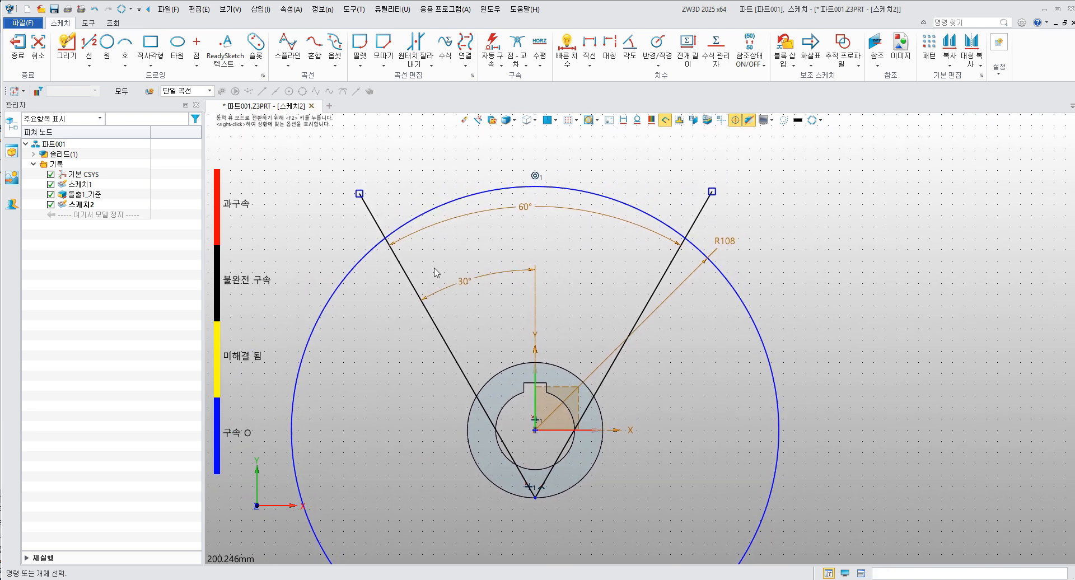
mouse_move(591, 265)
middle_down()
mouse_move(532, 227)
mouse_move(524, 253)
middle_up()
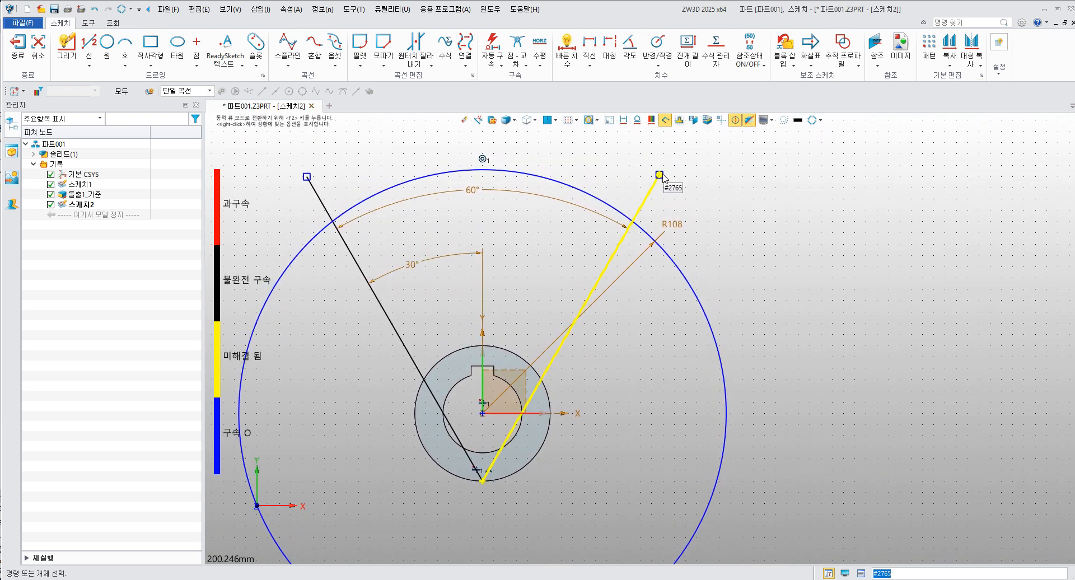
mouse_move(659, 176)
mouse_down()
mouse_move(617, 270)
mouse_move(615, 252)
mouse_up()
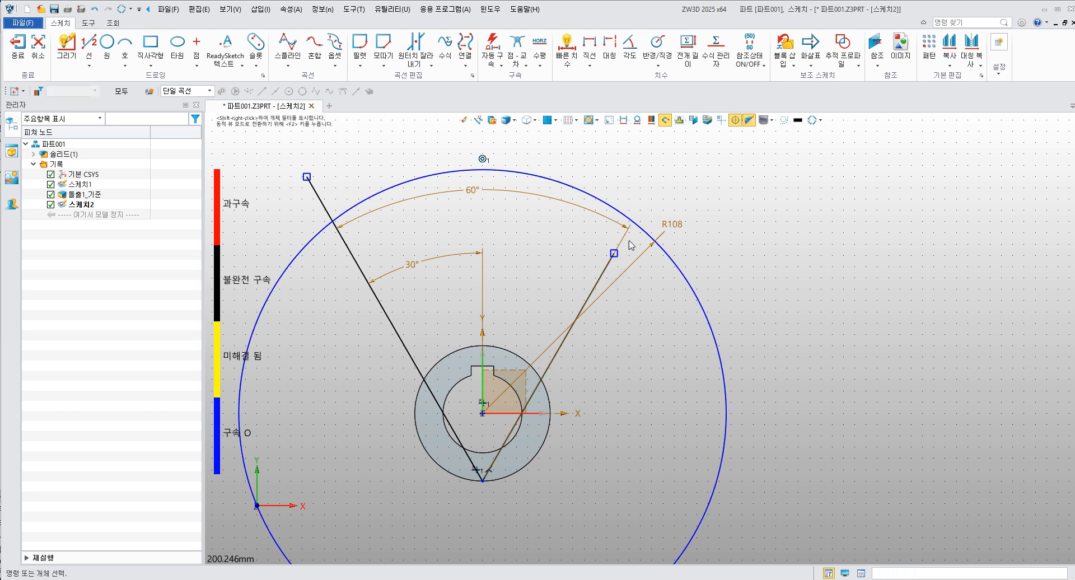
scroll(587, 266, up, 2)
scroll(593, 241, up, 1)
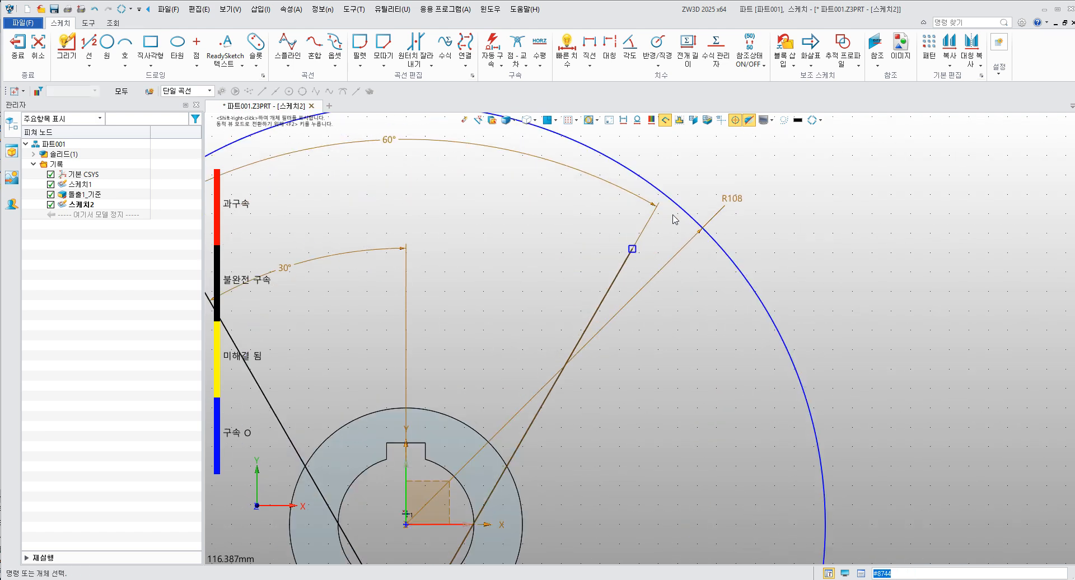
scroll(650, 238, down, 3)
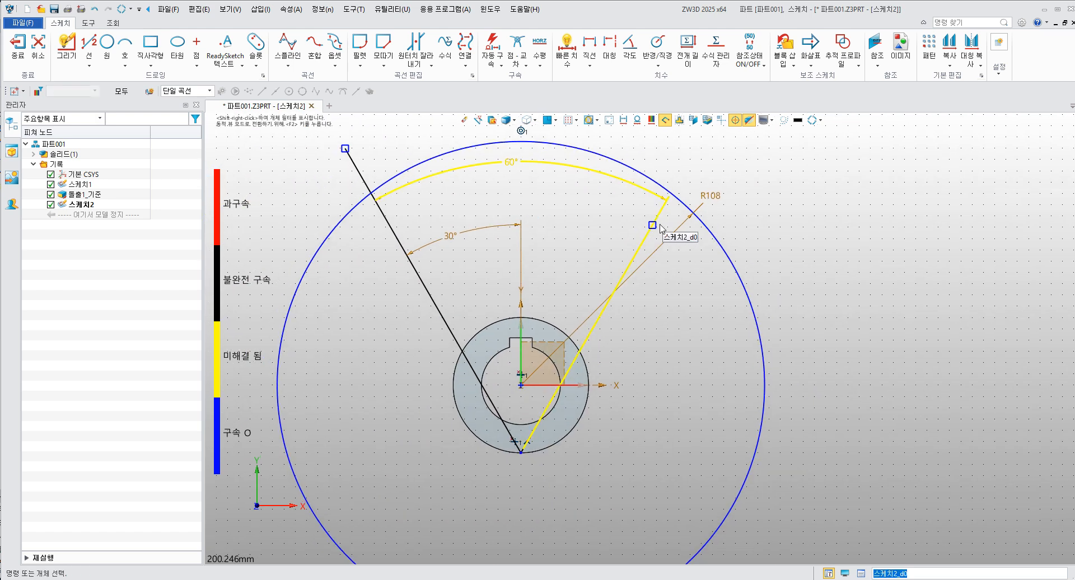
middle_drag(655, 206, 605, 262)
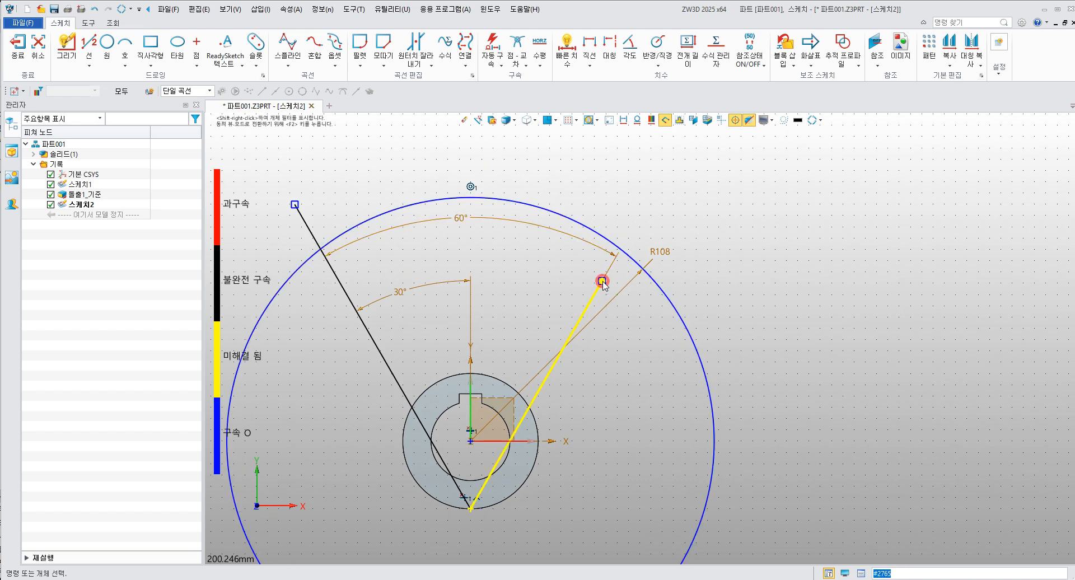
Step: Extend the upper ends of both V lines well past the R108 circle
drag(602, 281, 659, 182)
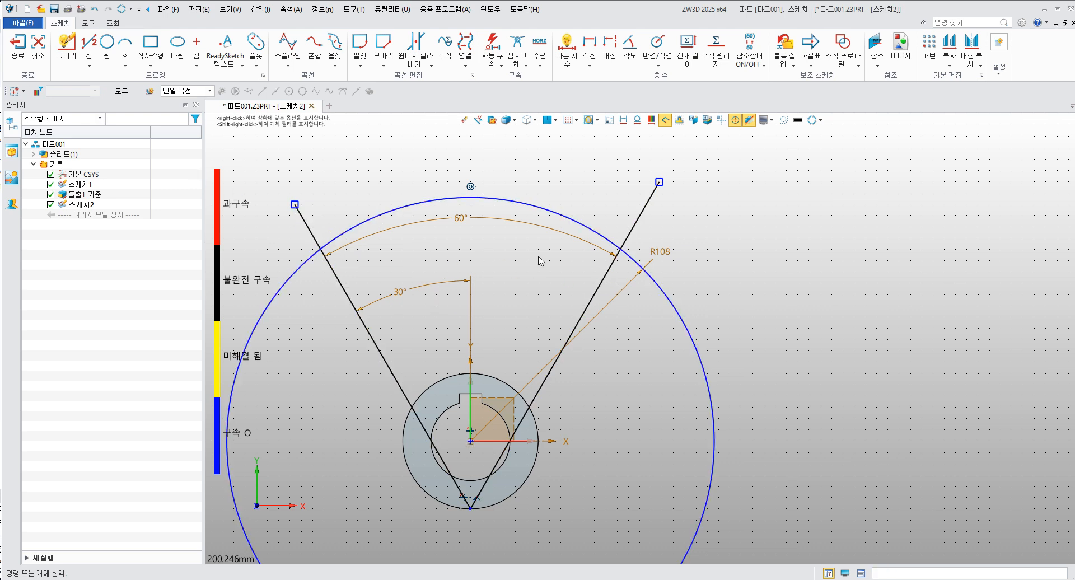
click(295, 205)
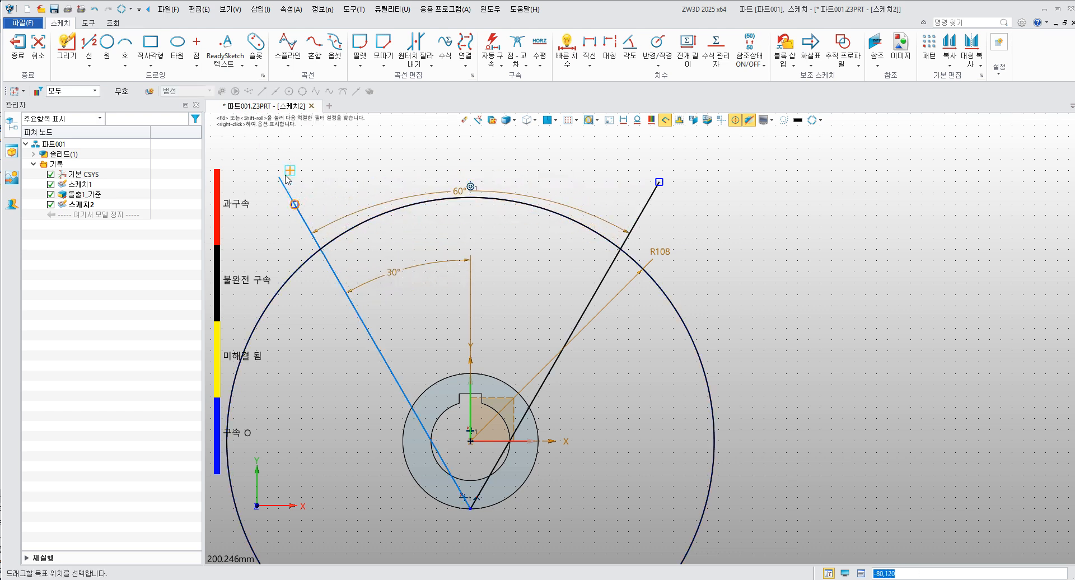
click(289, 180)
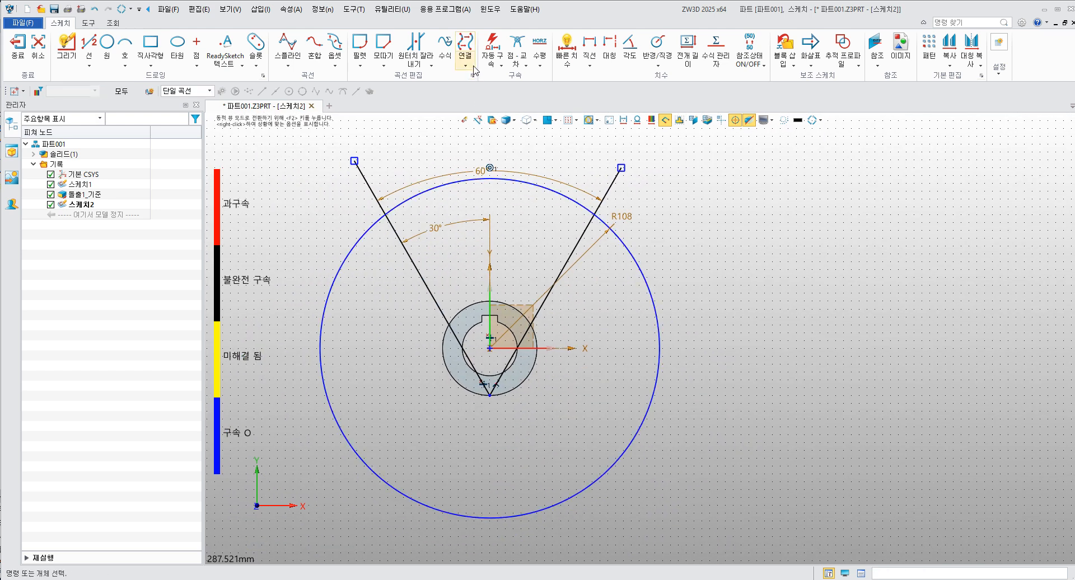
Step: Trim the R108 circle outside the V and both line ends beyond it, keeping the closed 60° sector outline
click(416, 48)
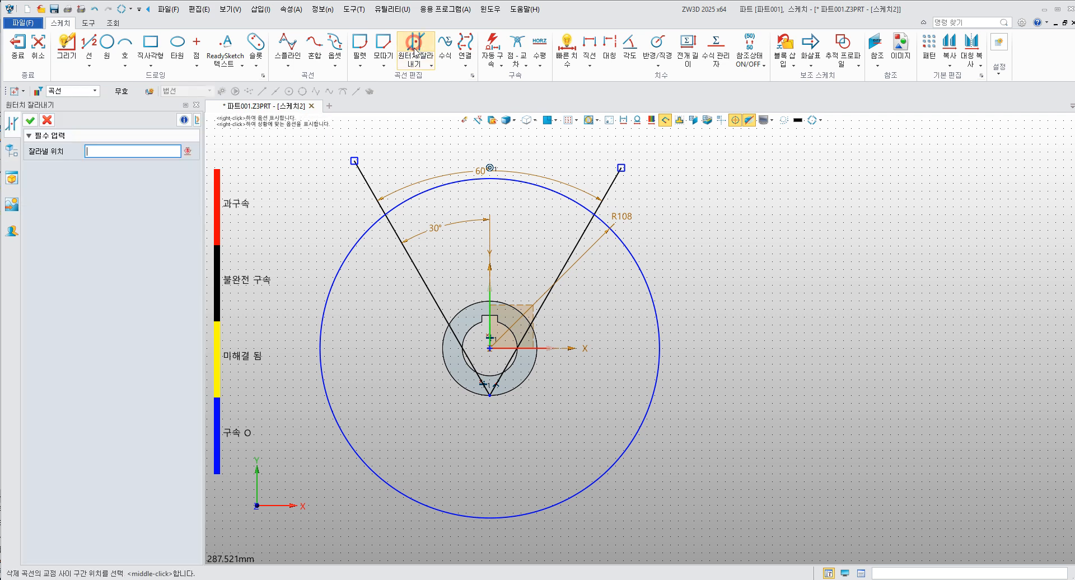
click(358, 242)
click(381, 196)
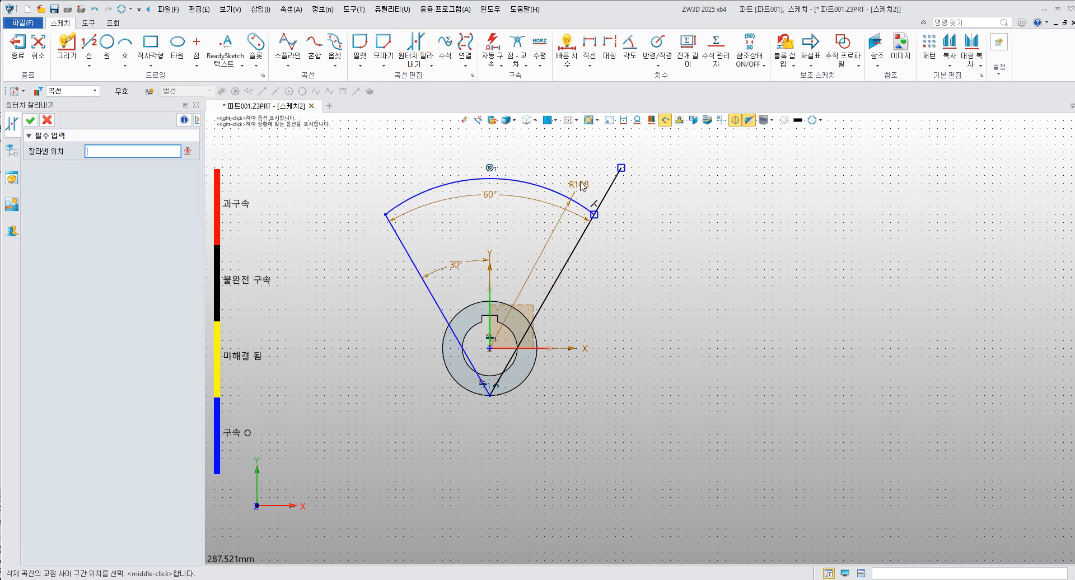
click(607, 192)
scroll(558, 326, up, 3)
middle_drag(558, 327, 631, 351)
middle_drag(570, 292, 582, 342)
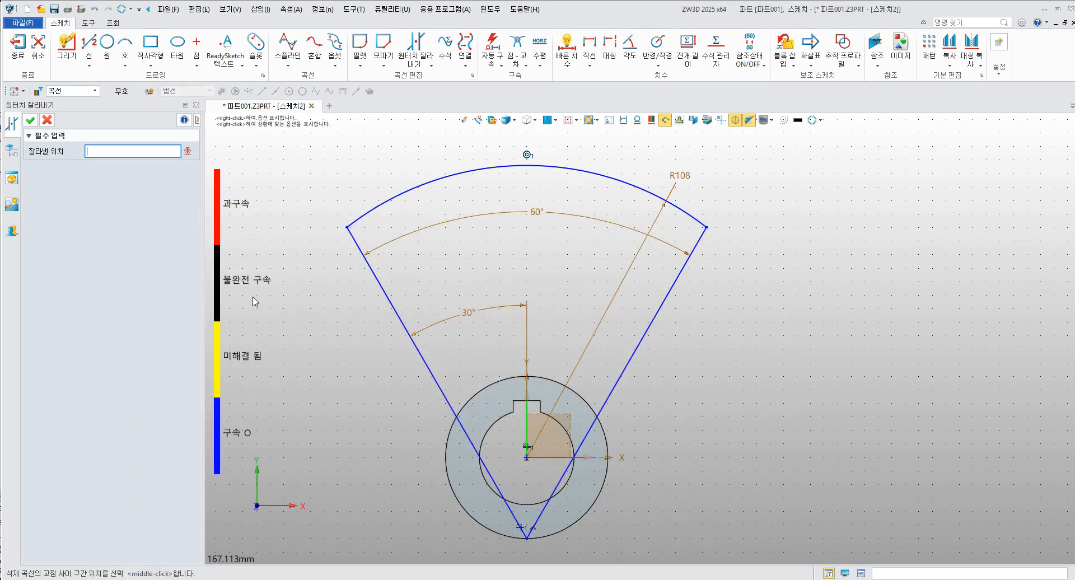
Step: Draw a circle with a diameter of 60 mm centred on the origin, over the hub's outer edge
middle_drag(319, 372, 319, 288)
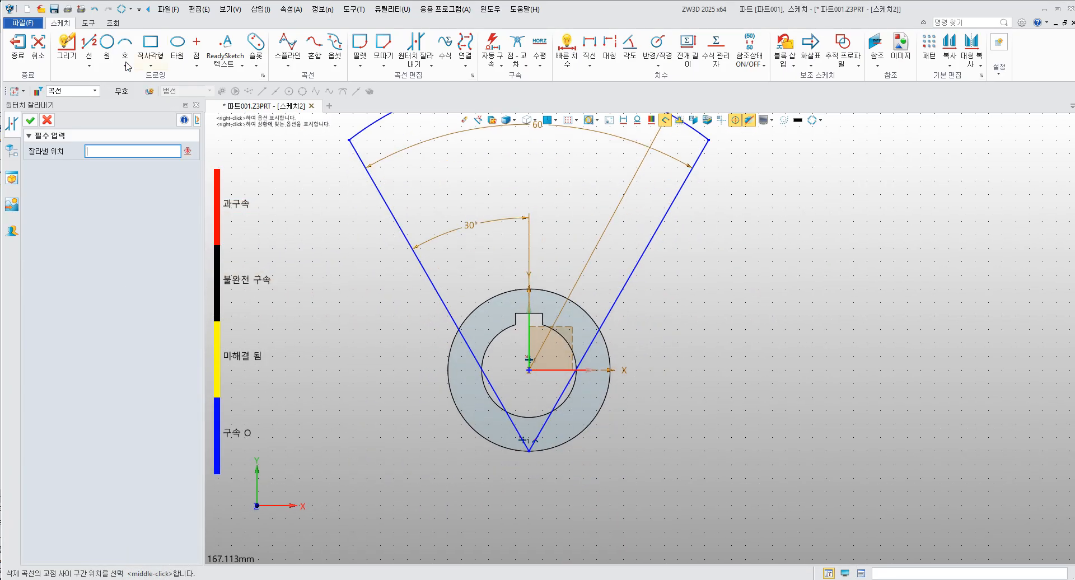
click(107, 43)
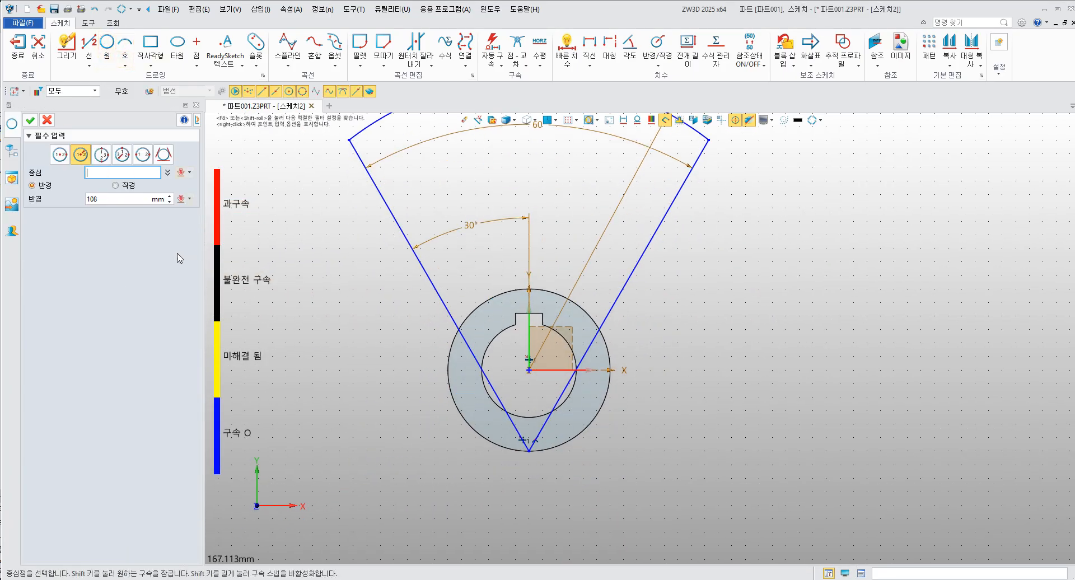
click(116, 186)
click(528, 370)
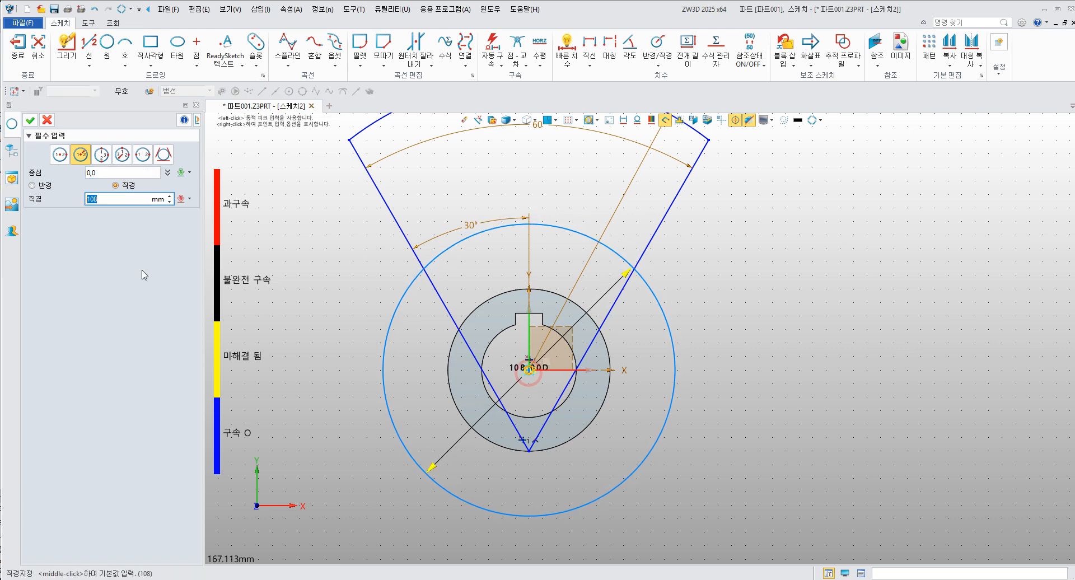
double_click(108, 201)
text(60)
key(Return)
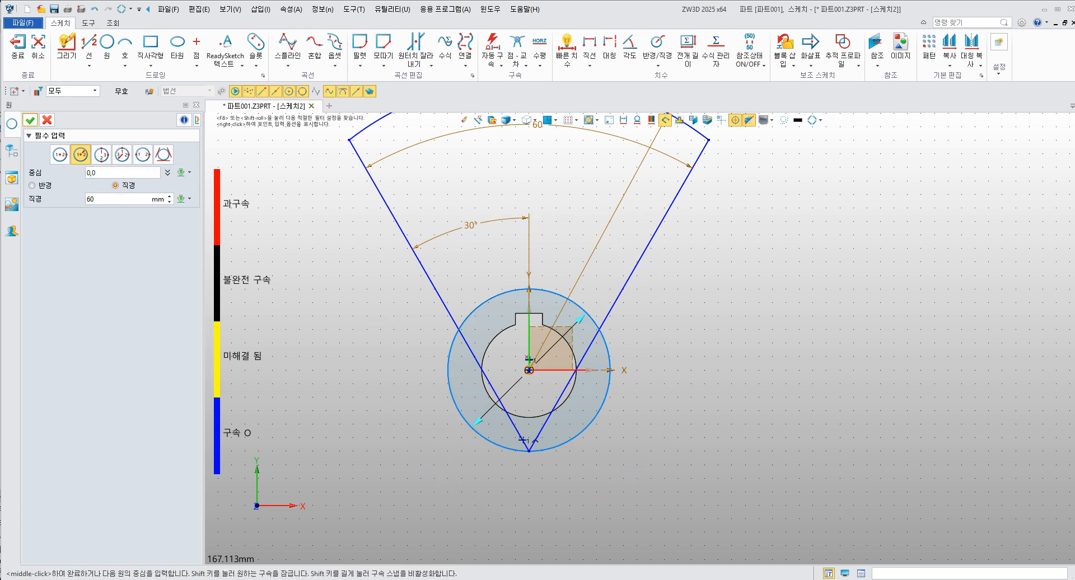
click(30, 120)
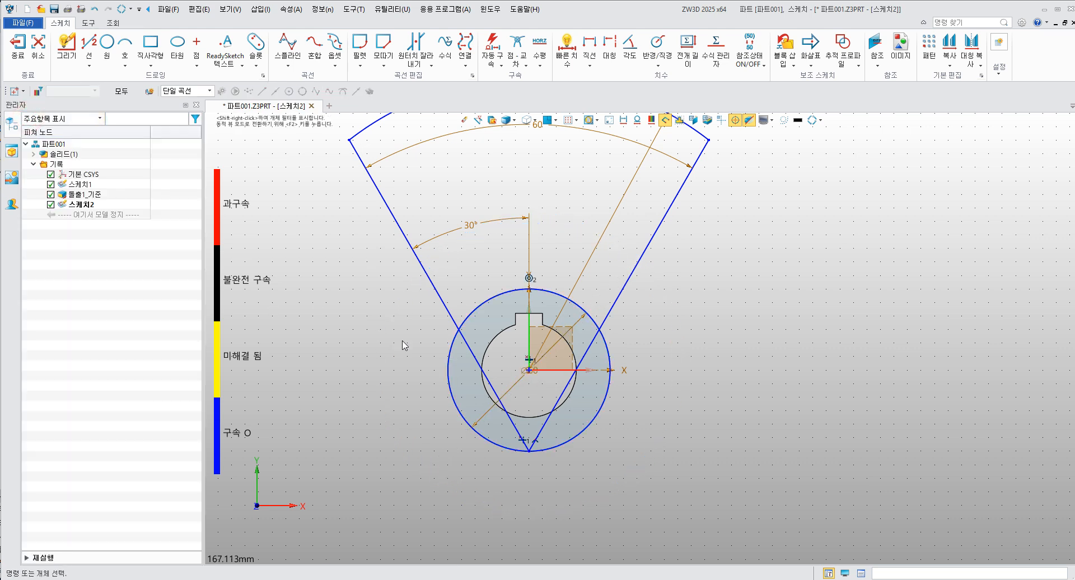
Step: Trim the 60 mm circle outside the V lines, keeping only its upper arc between them
scroll(464, 359, up, 3)
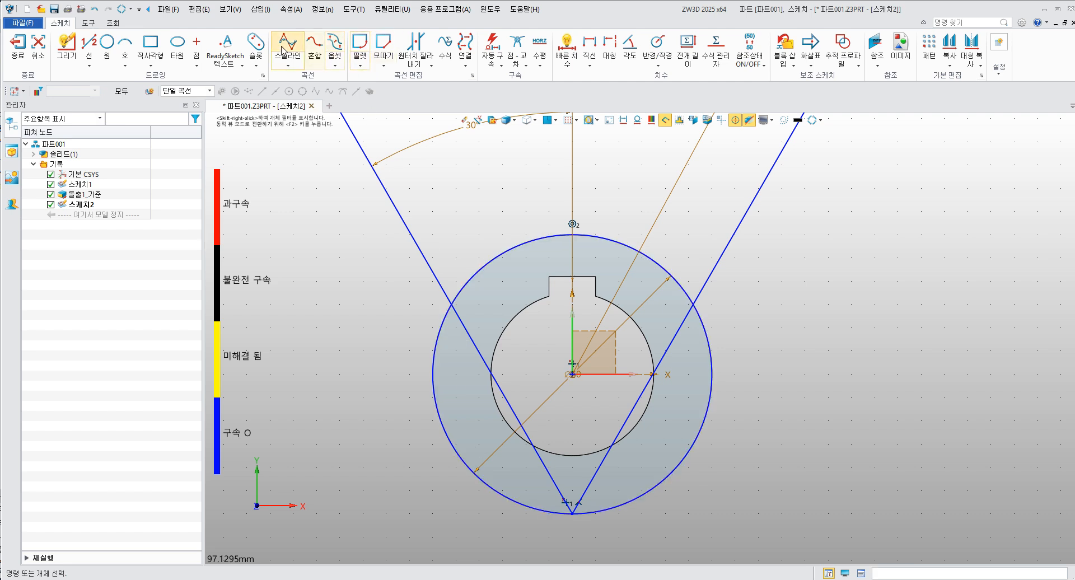
click(415, 48)
click(439, 336)
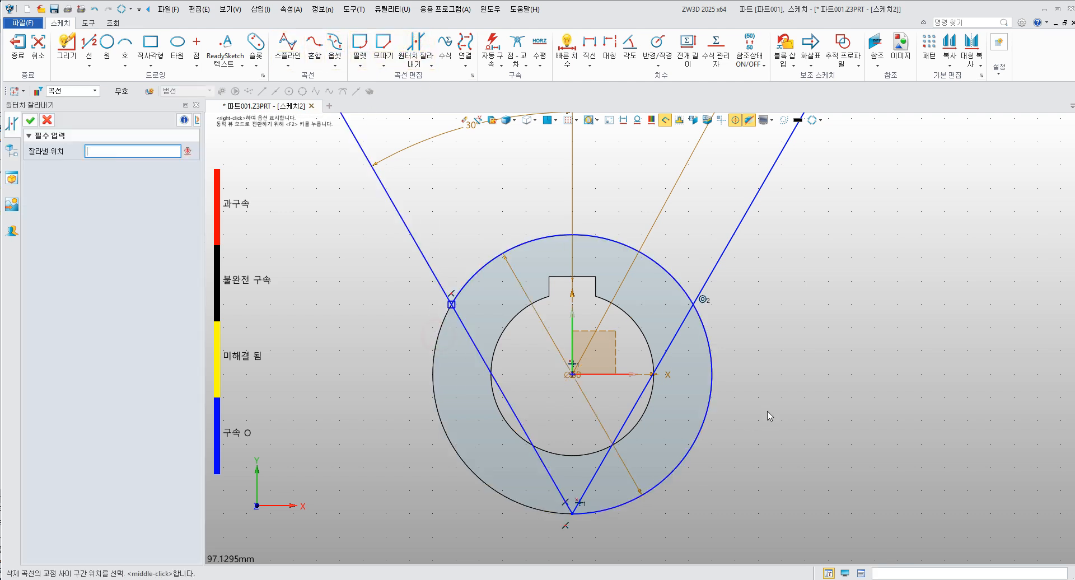
middle_drag(762, 398, 666, 390)
scroll(661, 380, down, 1)
click(622, 396)
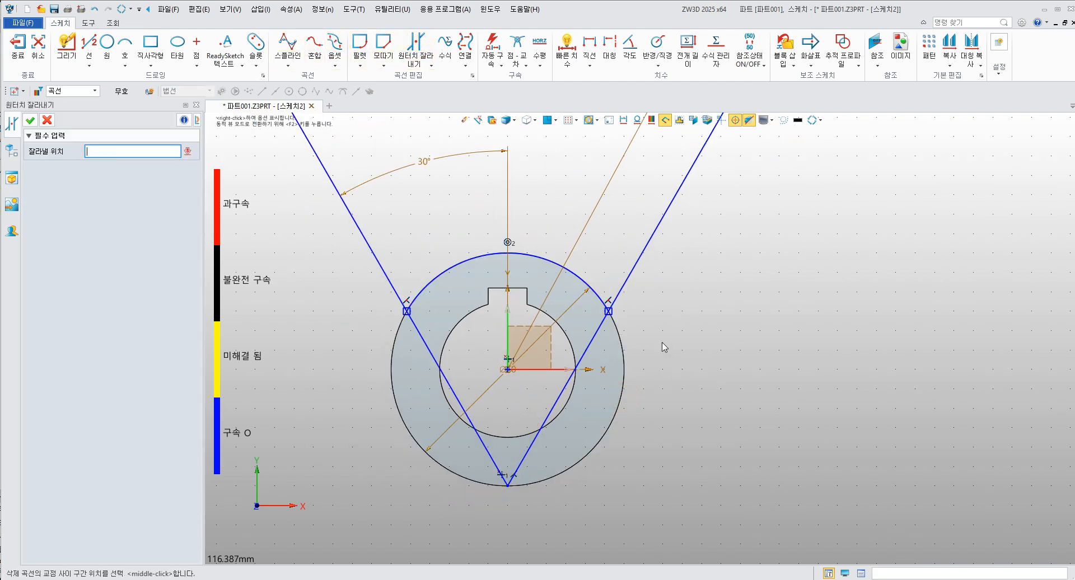
middle_drag(661, 343, 677, 377)
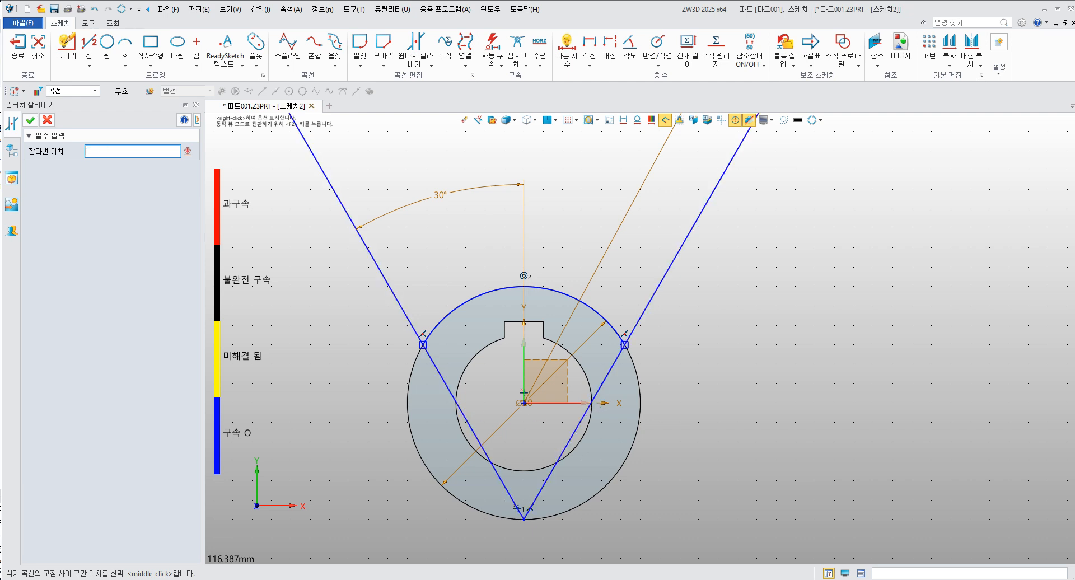
Step: Check the lever drawing in PowerPoint, and split the left V line at its intersection with the 60 mm arc
key(alt+Tab)
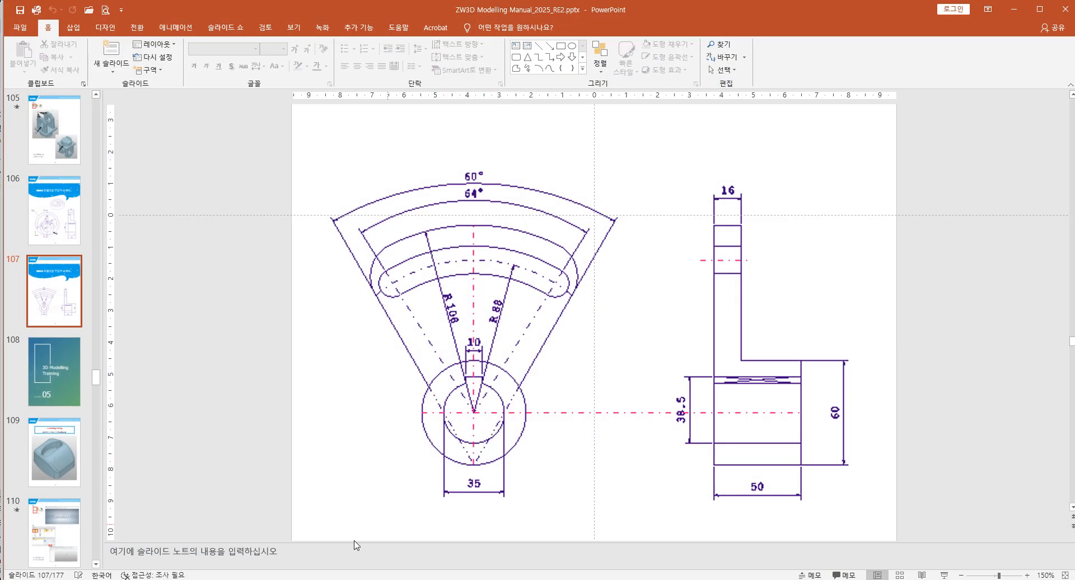
key(alt+Tab)
mouse_move(441, 407)
middle_down()
mouse_move(488, 474)
mouse_move(488, 398)
mouse_move(475, 370)
middle_up()
scroll(503, 430, down, 2)
middle_drag(477, 316, 489, 356)
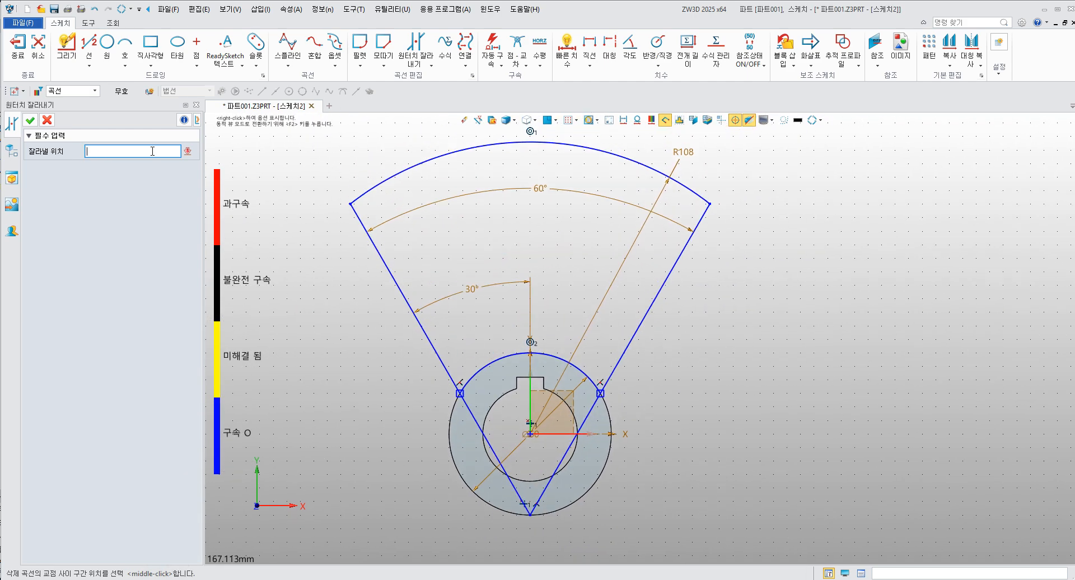
click(31, 121)
click(432, 65)
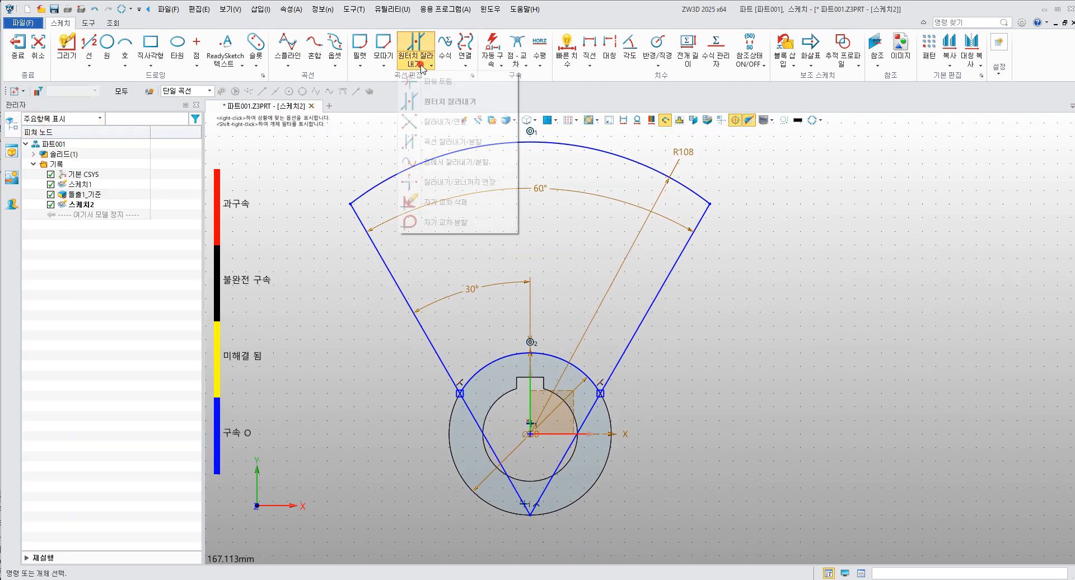
click(449, 168)
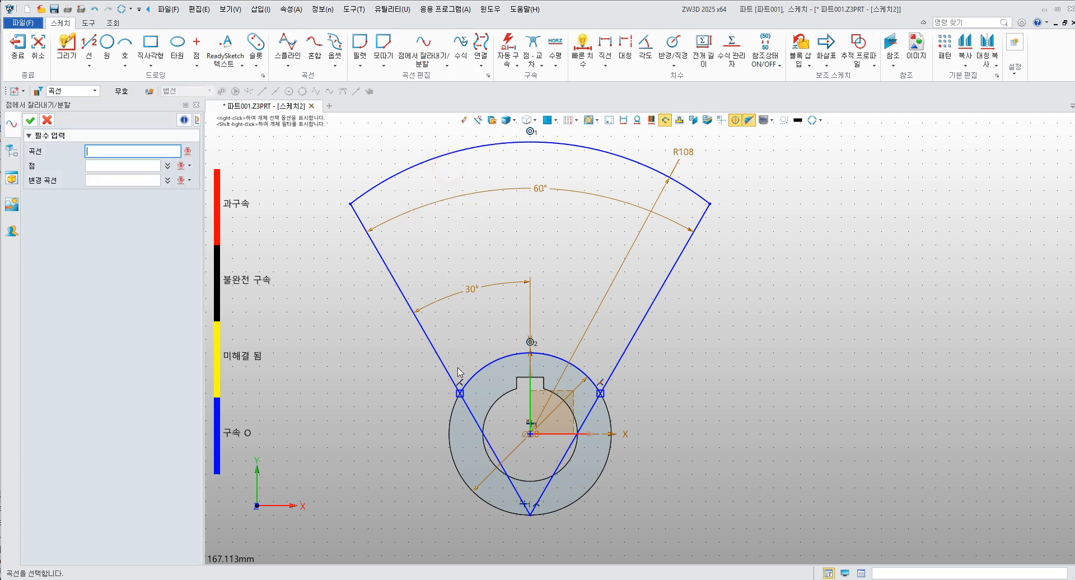
click(473, 417)
click(461, 395)
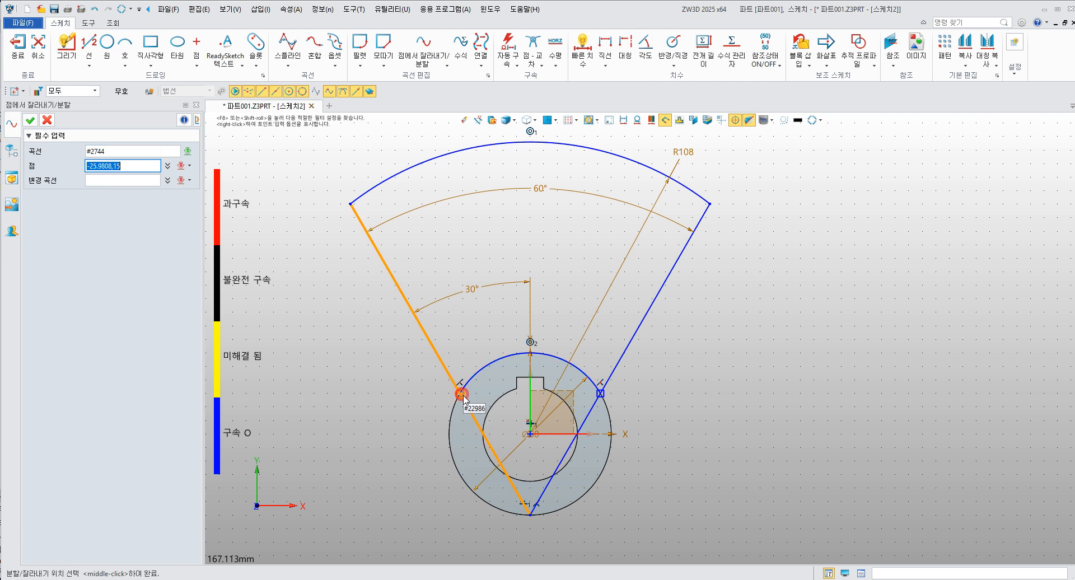
click(31, 120)
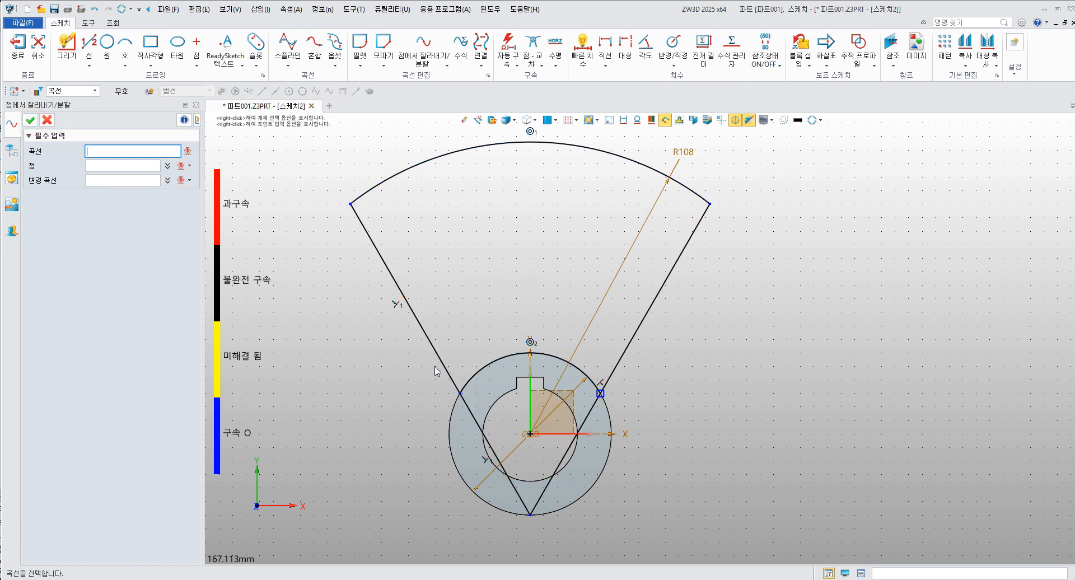
Step: Split the right V line at its intersection with the 60 mm arc and finish the splitting
click(594, 411)
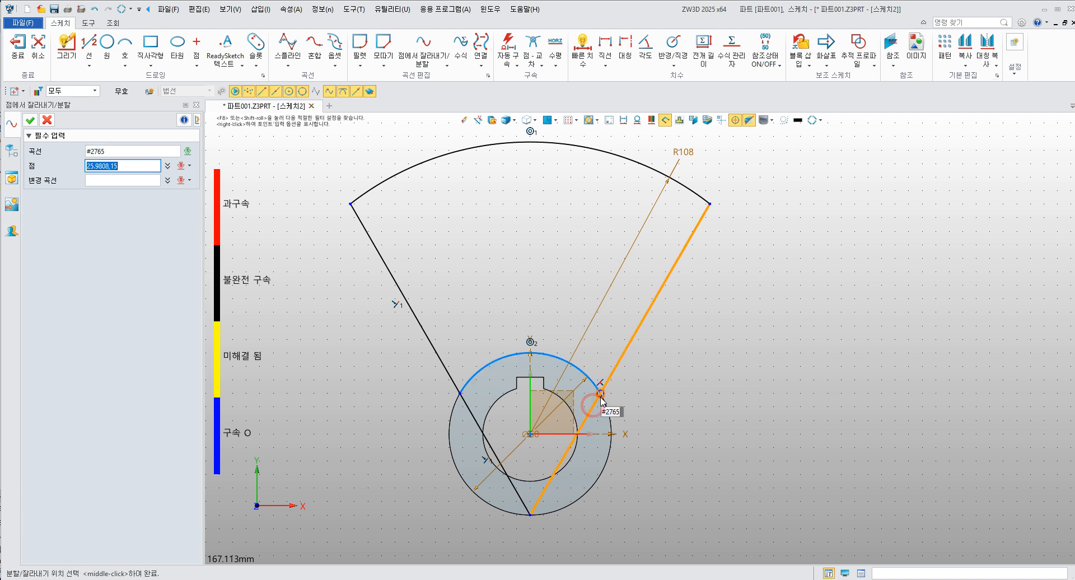
click(600, 394)
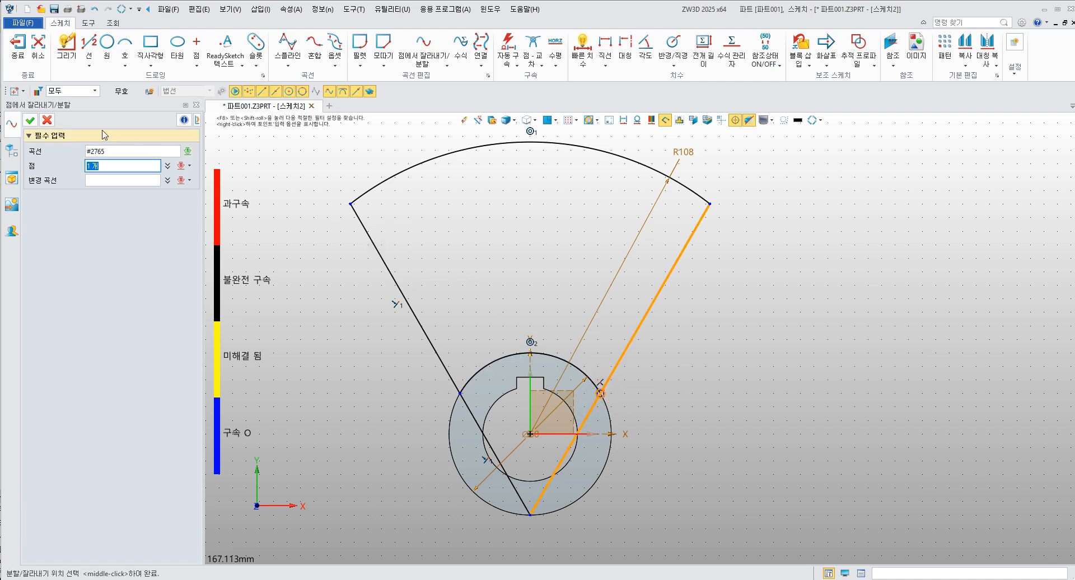
click(31, 119)
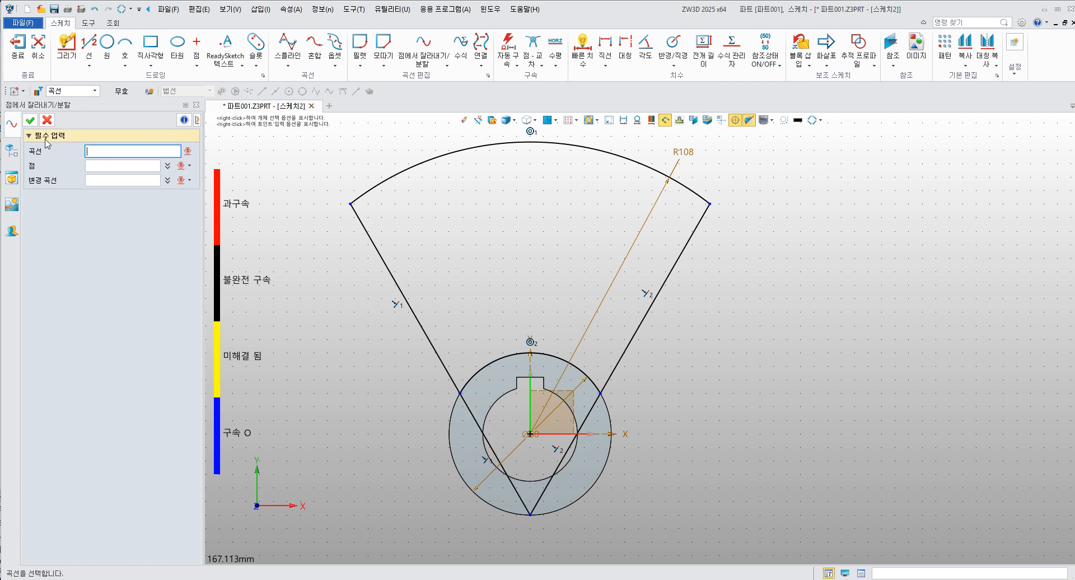
click(30, 121)
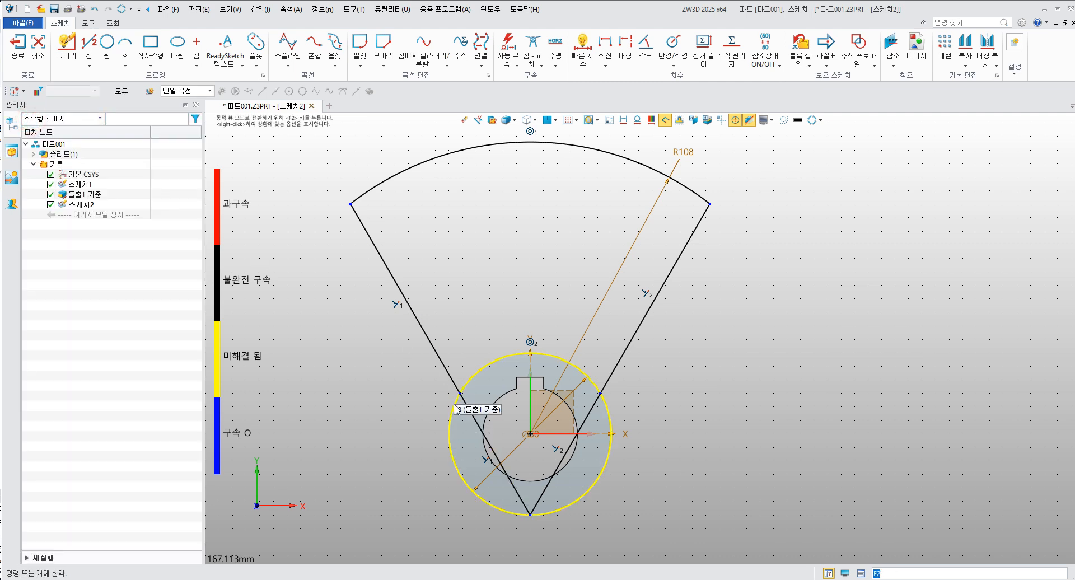
Step: Convert the two lower V line segments inside the hub circle into construction lines
click(481, 430)
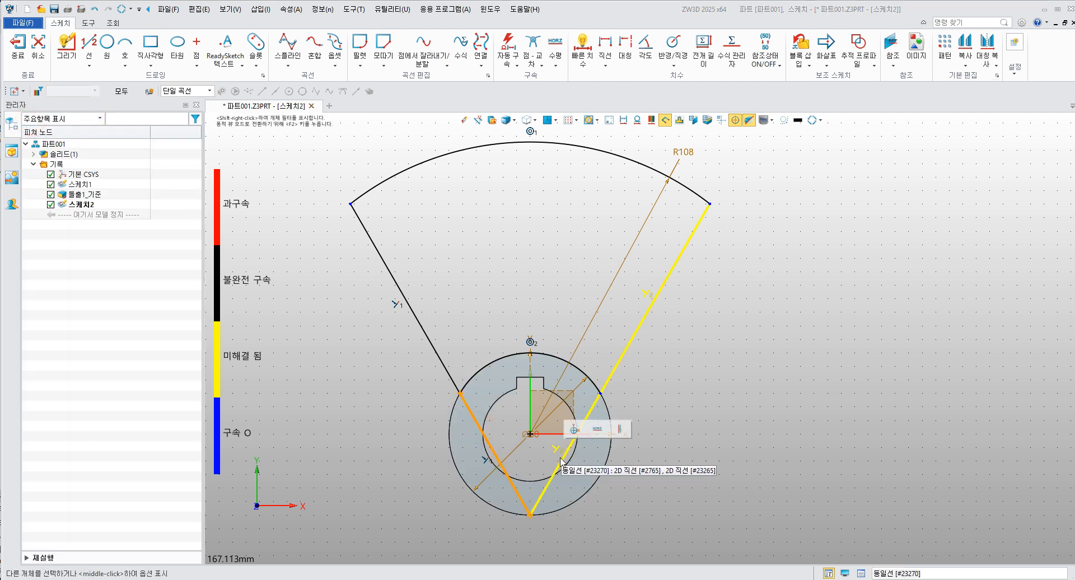
click(592, 406)
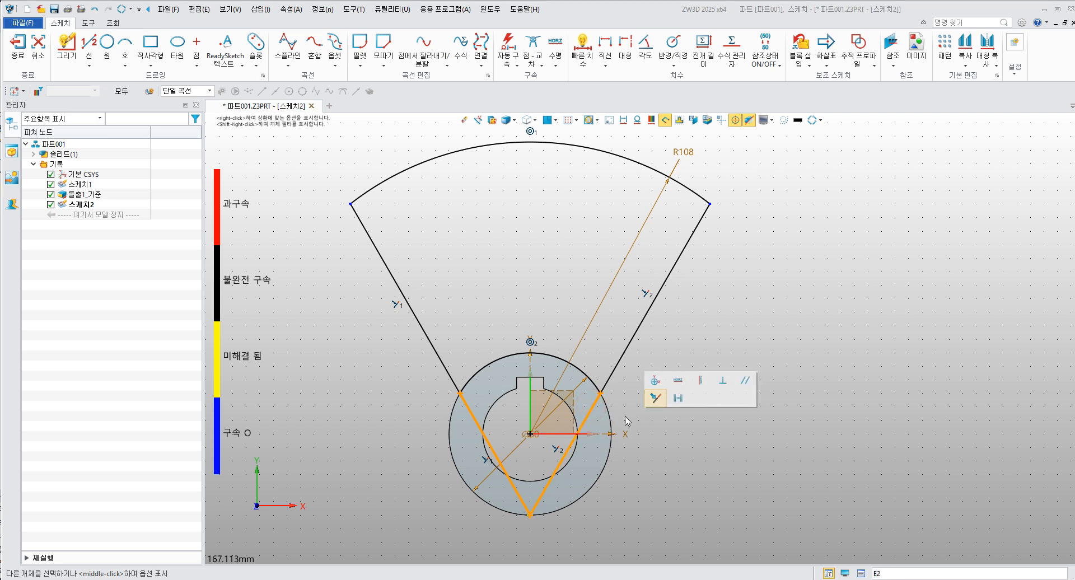
right_click(593, 413)
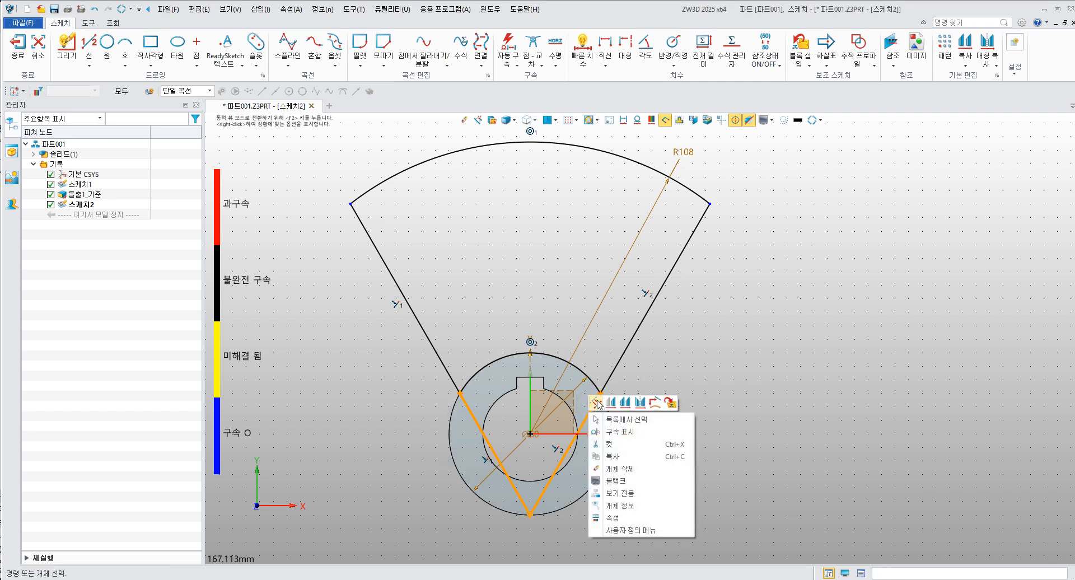
click(597, 402)
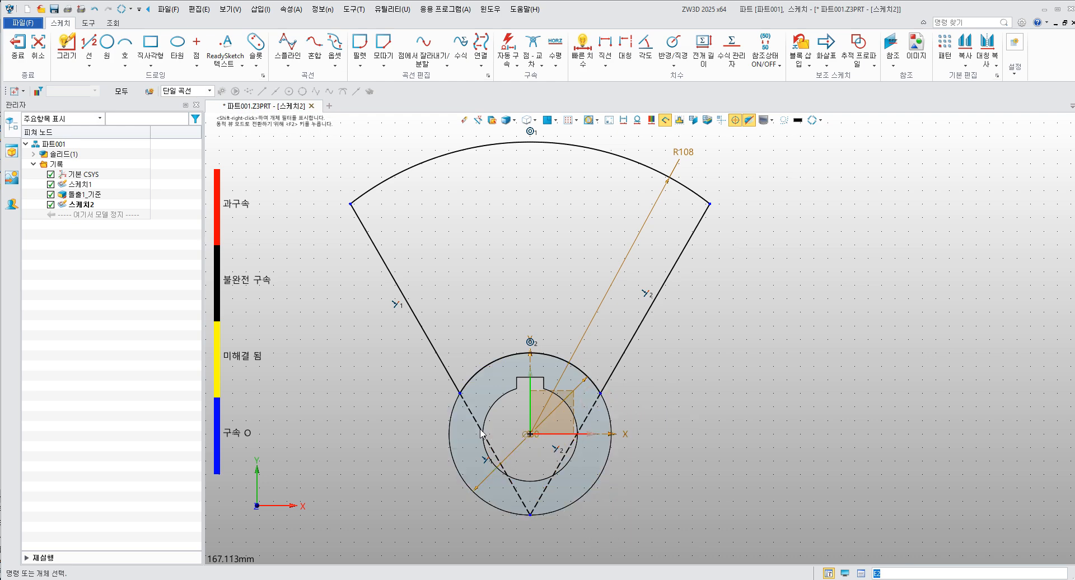
Step: Recheck the lever drawing in PowerPoint, and fillet the corner between the R108 arc and the left line with a 16 mm radius
scroll(634, 453, up, 2)
scroll(634, 453, down, 2)
scroll(714, 414, down, 2)
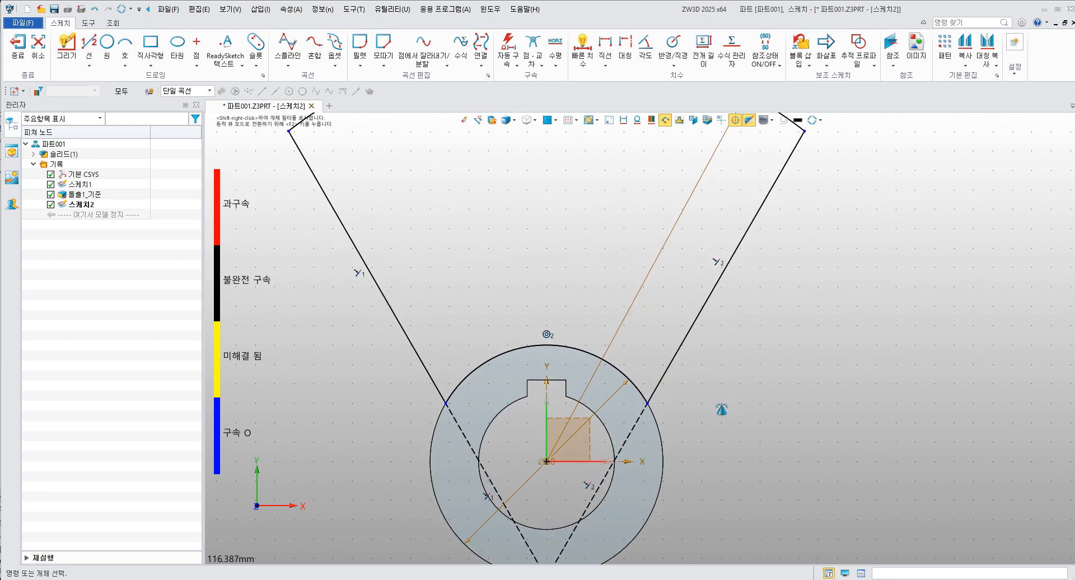
middle_drag(711, 412, 679, 403)
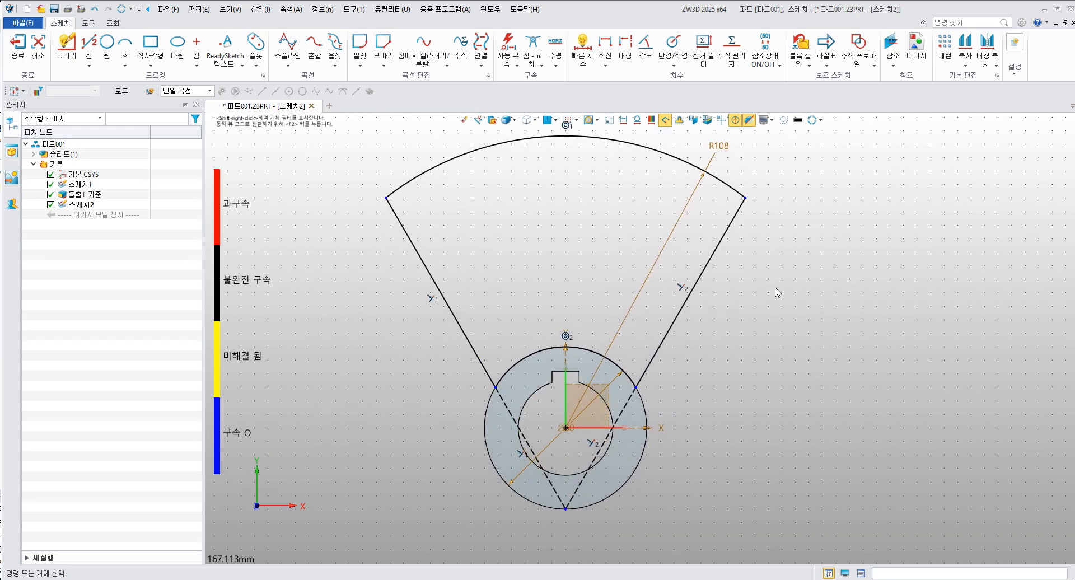
middle_drag(746, 340, 706, 380)
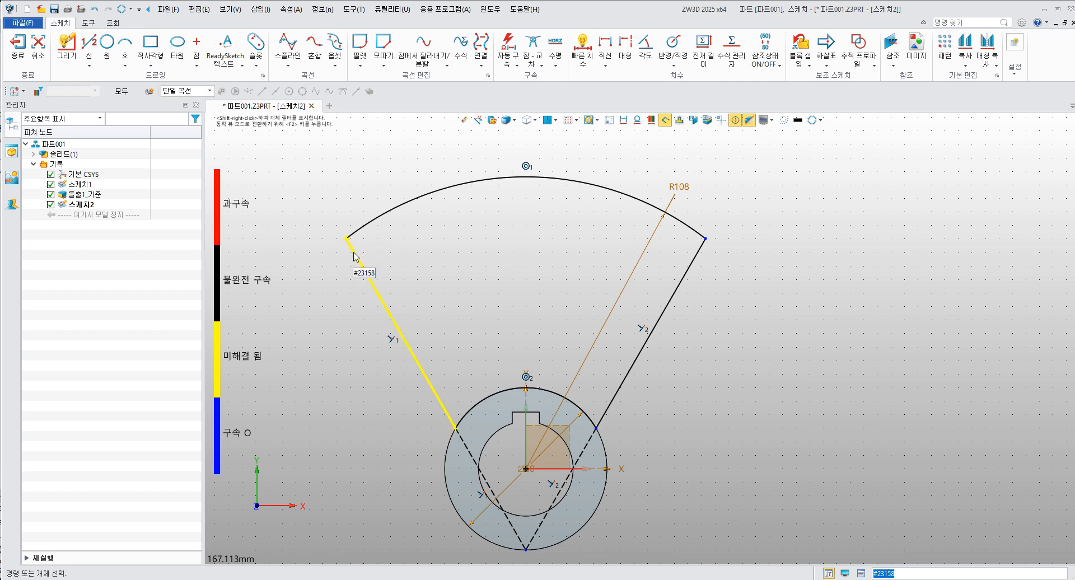
key(alt+Tab)
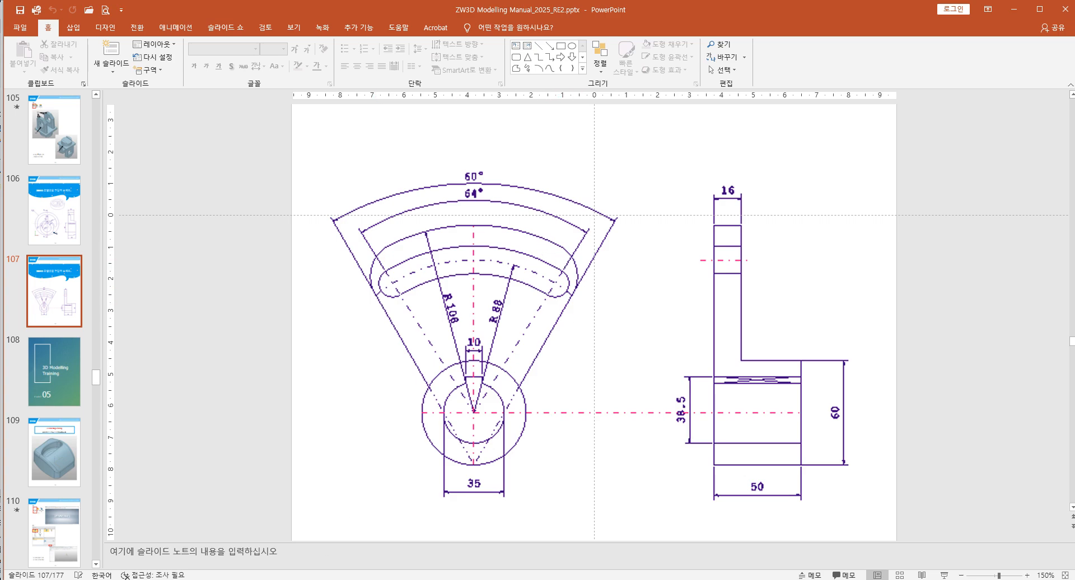
key(alt+Tab)
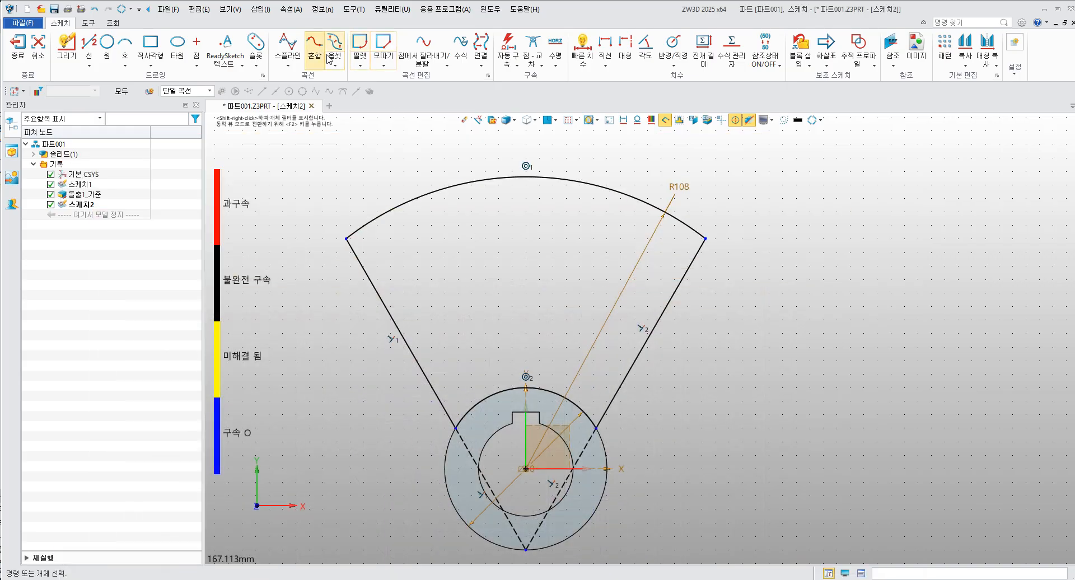
click(359, 48)
click(373, 279)
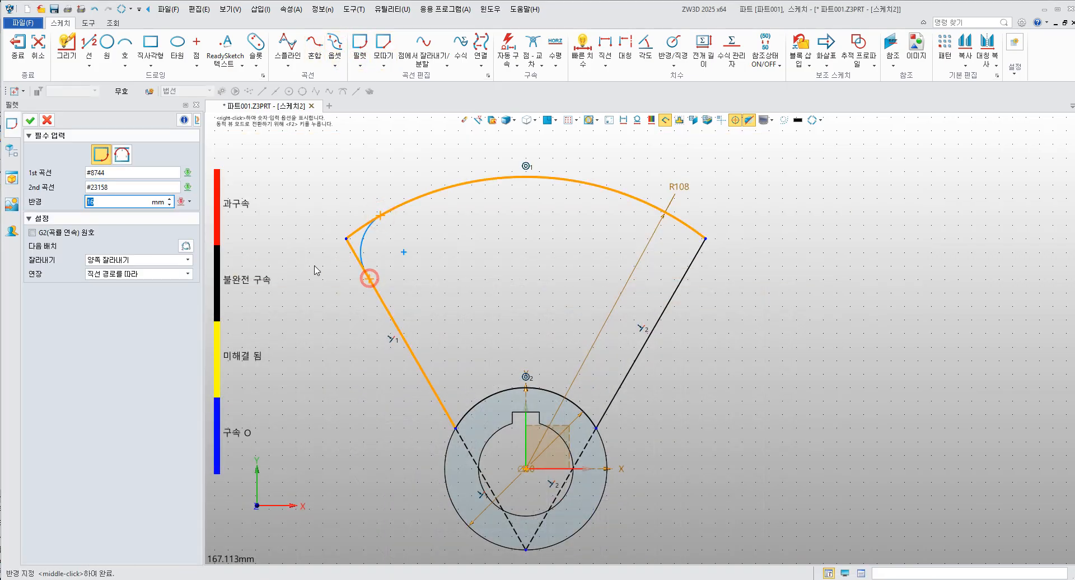
click(119, 199)
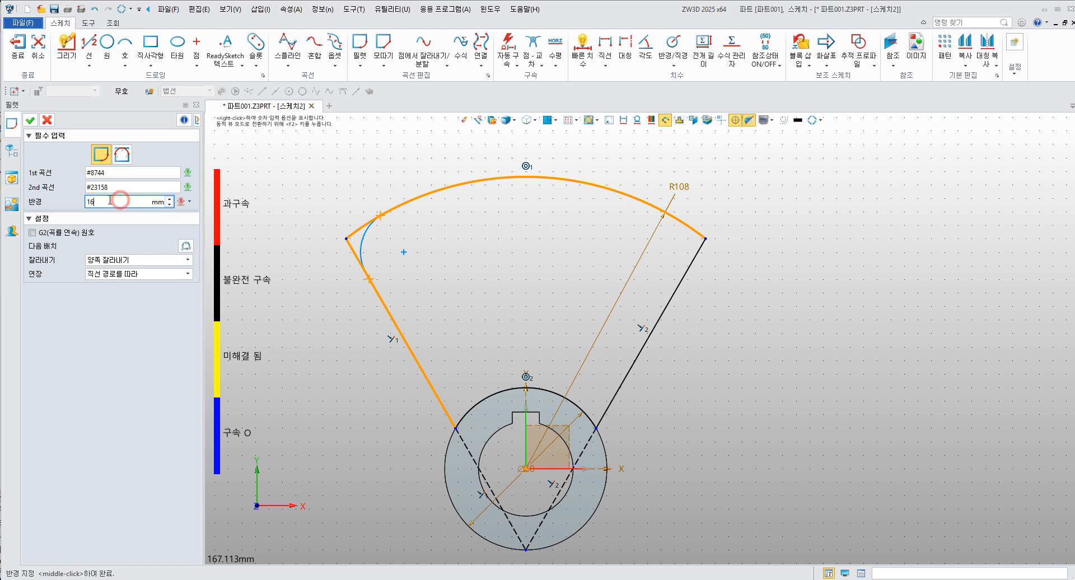
click(31, 120)
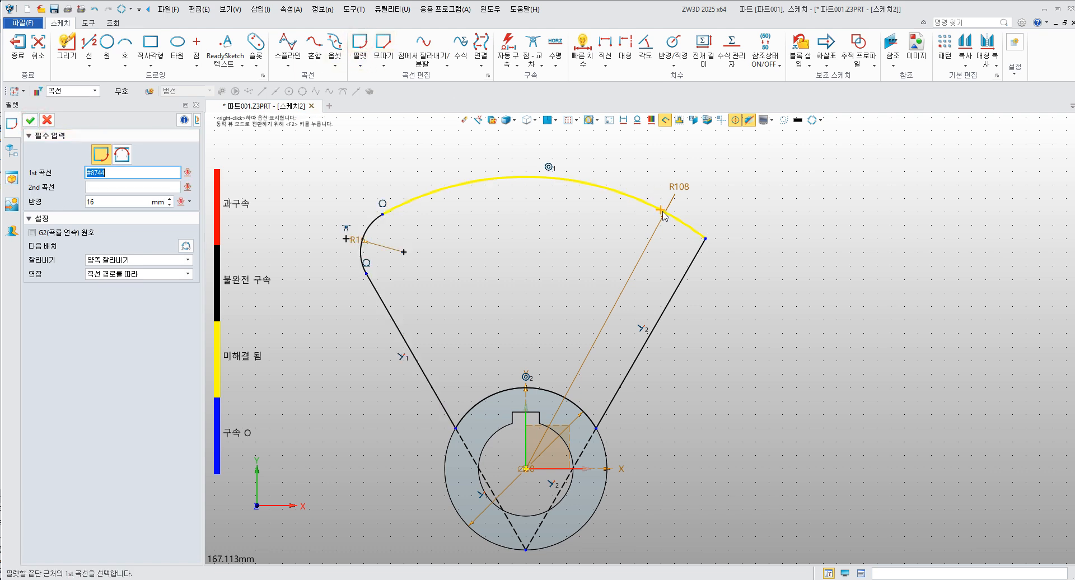
Step: Fillet the corner between the R108 arc and the right line with a 16 mm radius and finish filleting
click(685, 224)
click(686, 273)
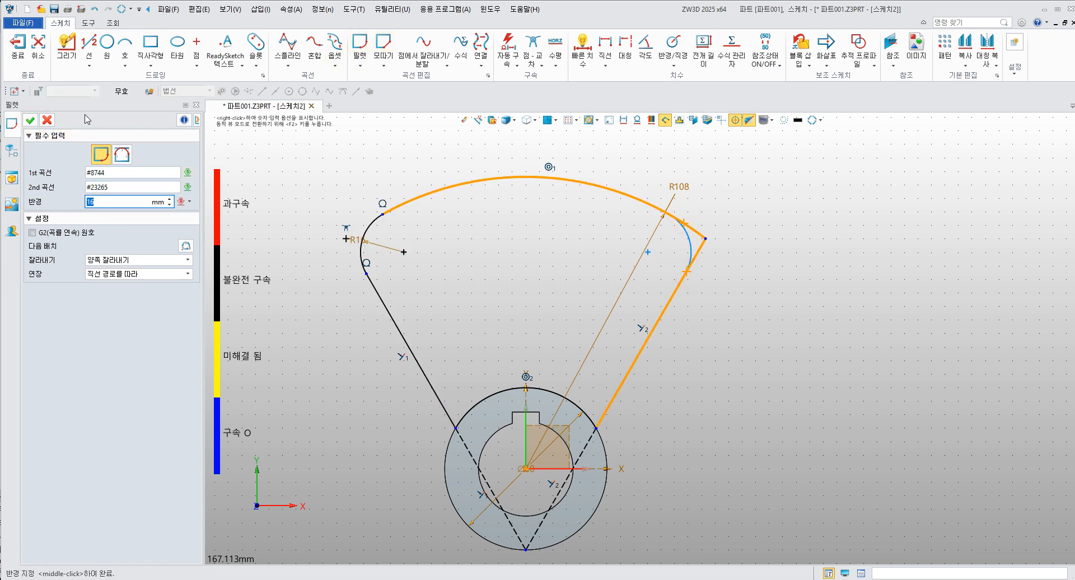
click(30, 120)
mouse_move(691, 331)
right_down()
mouse_move(694, 259)
mouse_move(703, 312)
right_up()
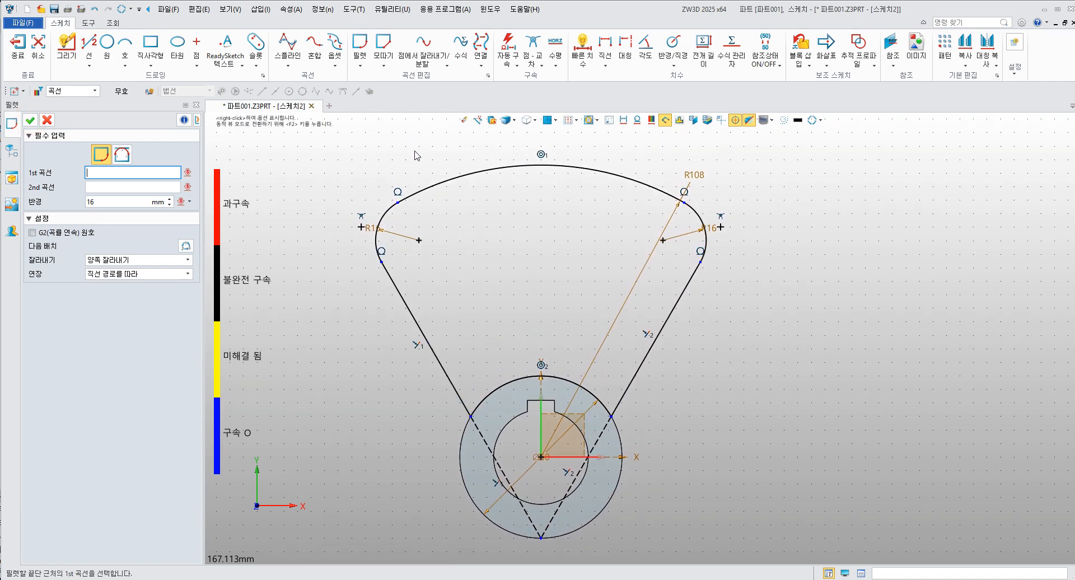
middle_drag(402, 165, 375, 192)
click(47, 120)
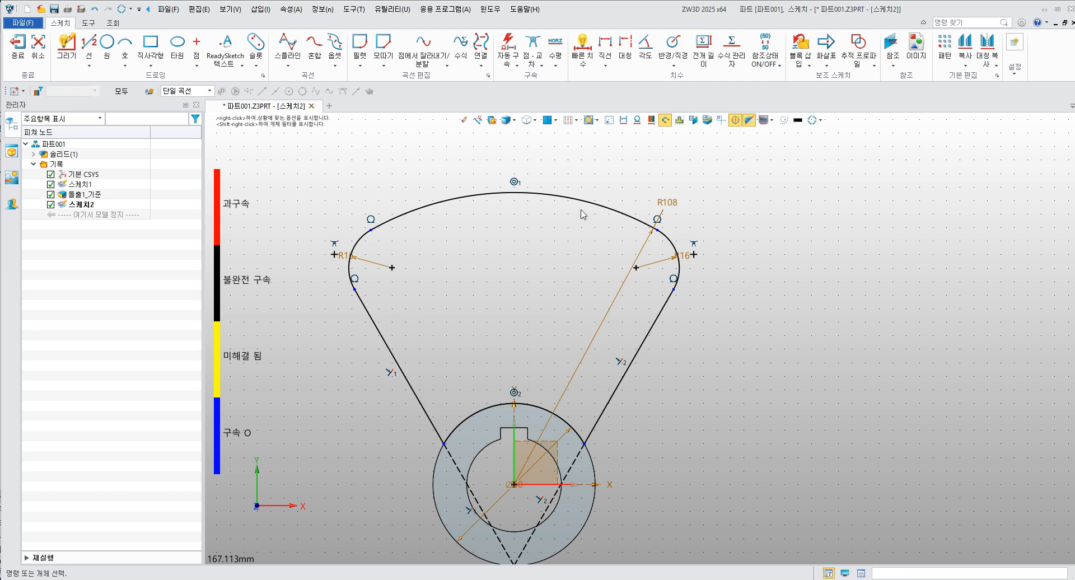
Step: Auto-constrain the sector outline using the lower V vertex as the base point, and exit the sketch
click(514, 49)
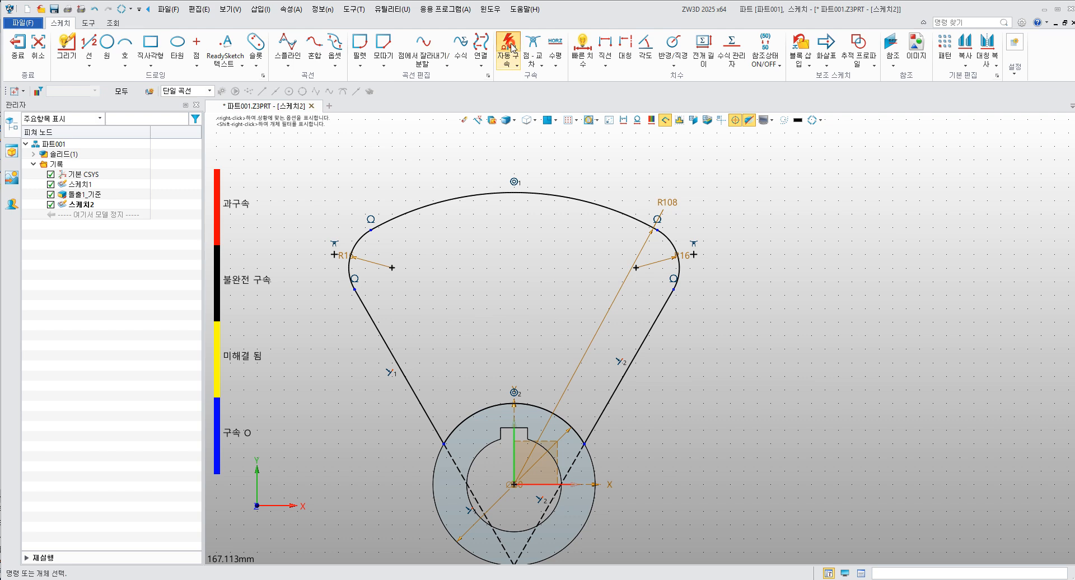
middle_drag(542, 463, 526, 379)
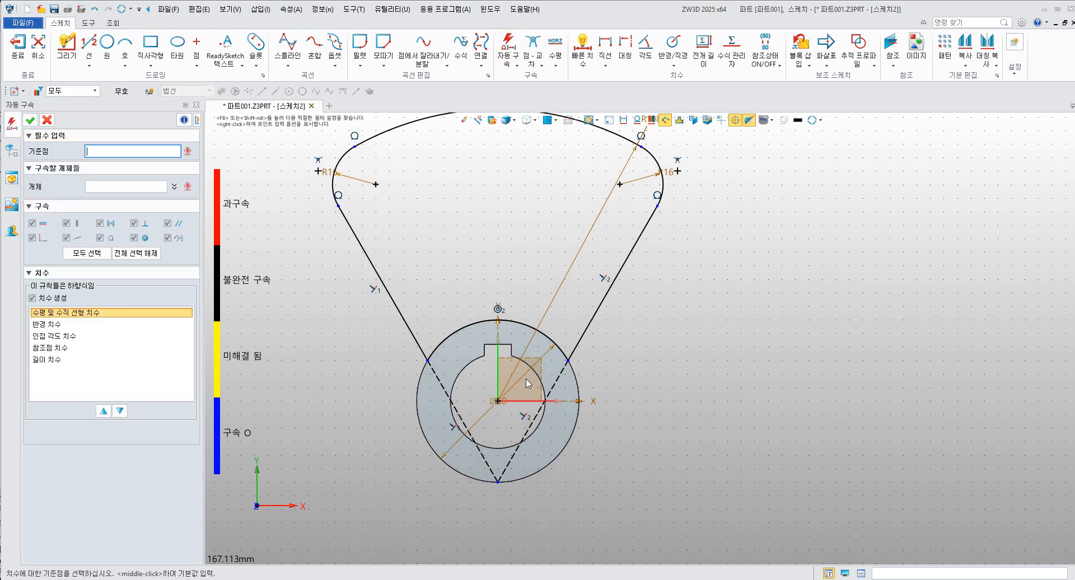
click(497, 482)
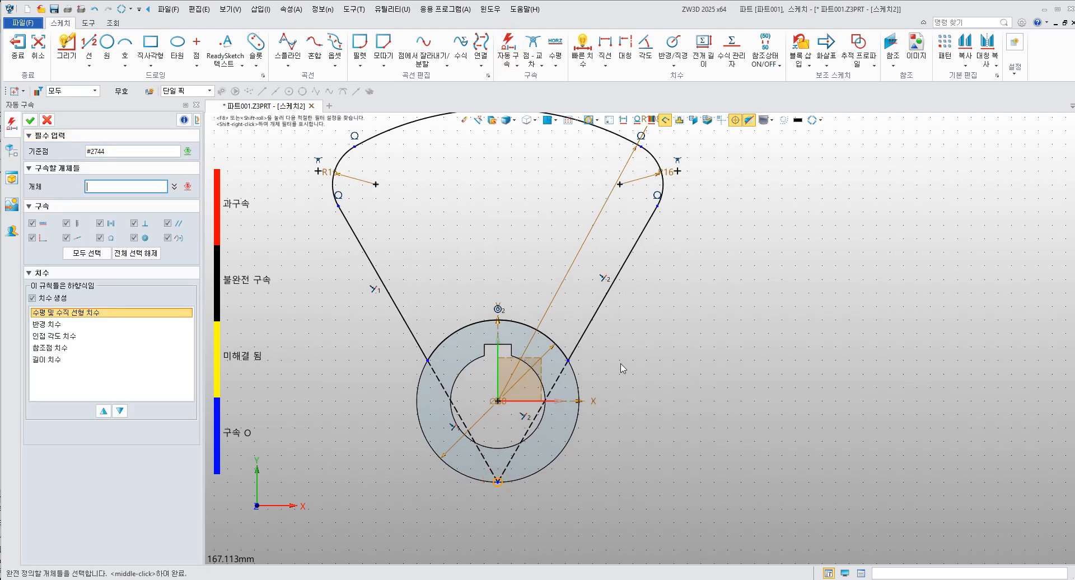
mouse_move(294, 146)
mouse_down()
mouse_move(576, 307)
mouse_move(715, 469)
mouse_move(727, 464)
mouse_up()
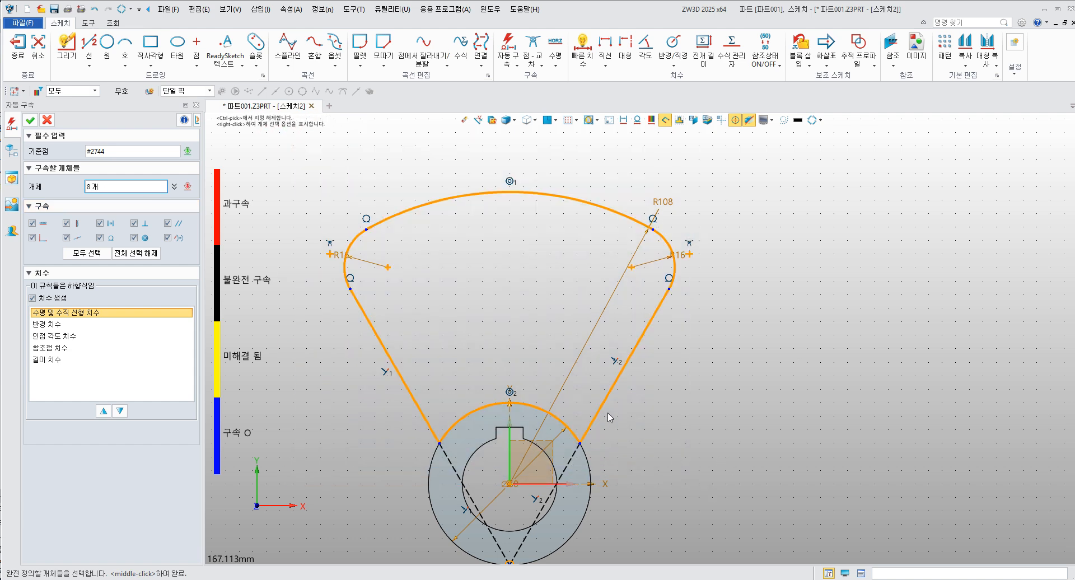
click(30, 120)
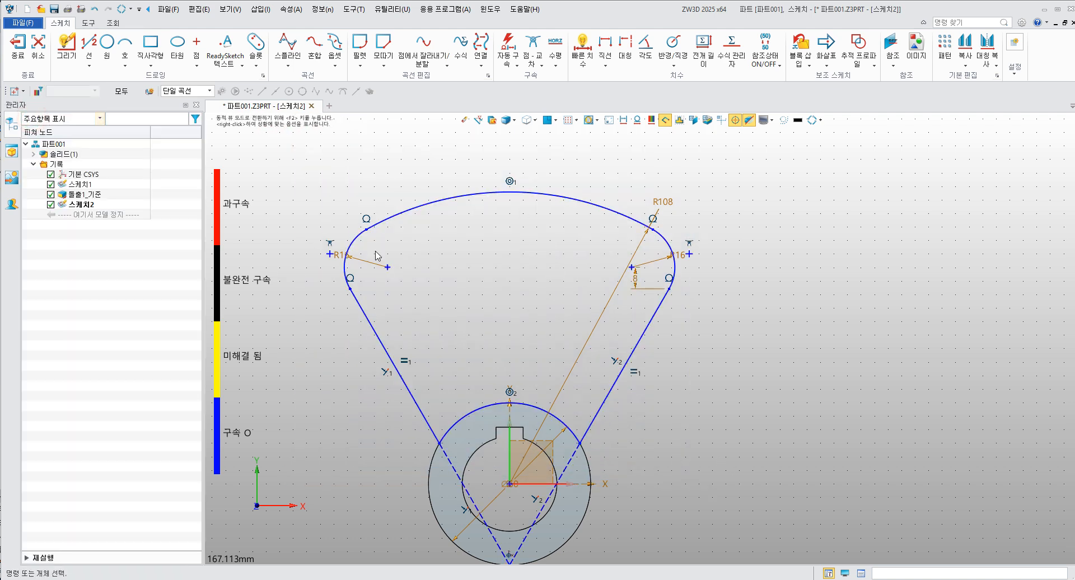
mouse_move(620, 414)
middle_down()
mouse_move(605, 312)
mouse_move(633, 388)
middle_up()
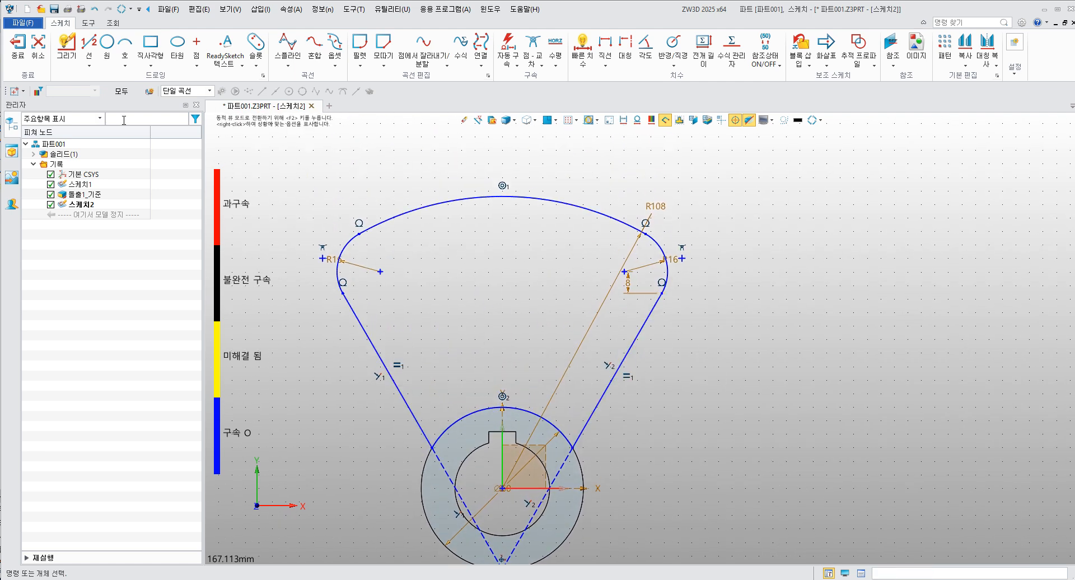
click(19, 45)
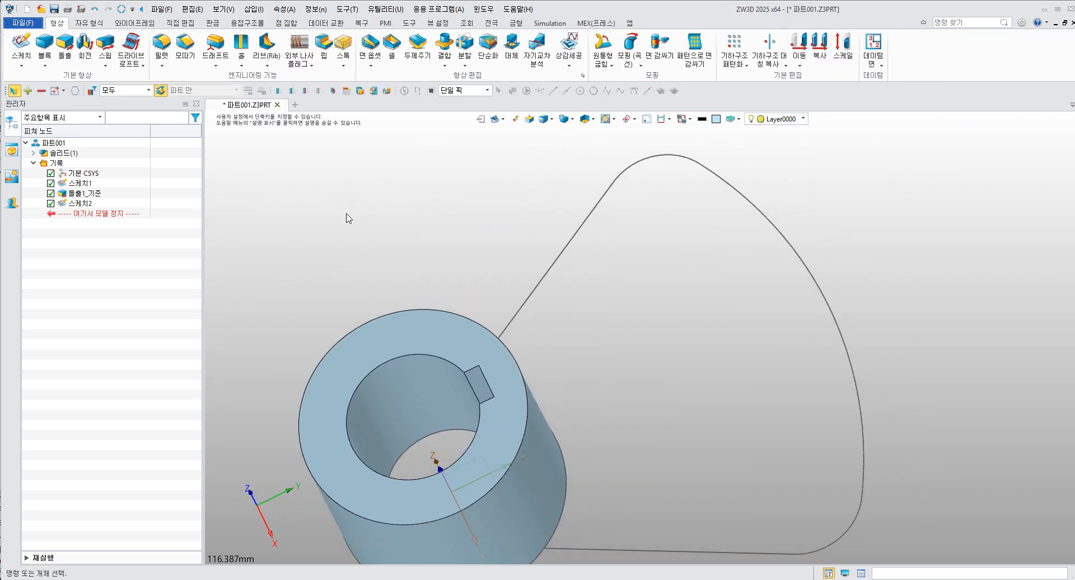
click(65, 47)
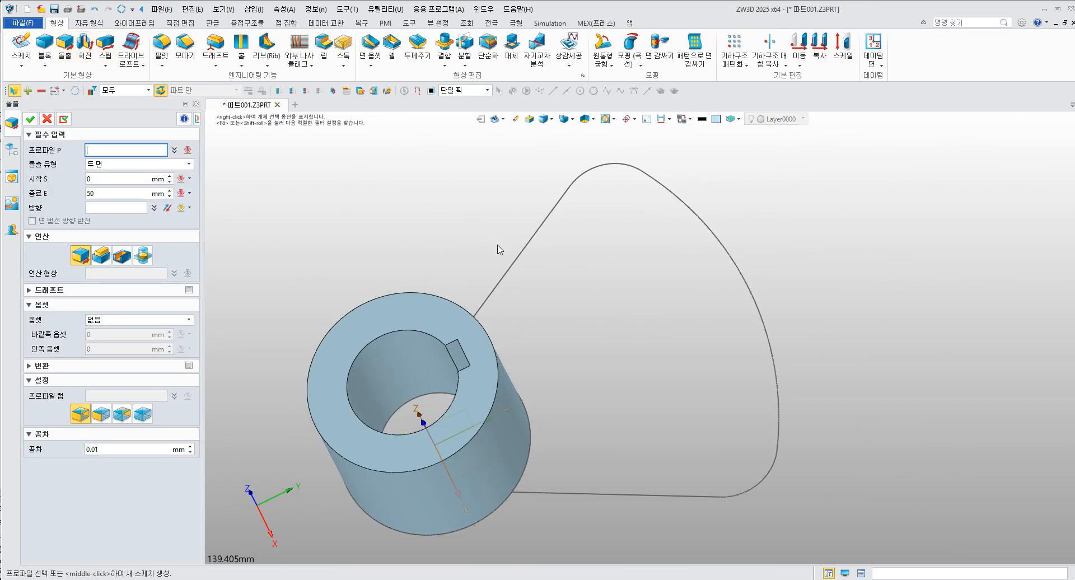
click(521, 264)
right_drag(364, 240, 331, 202)
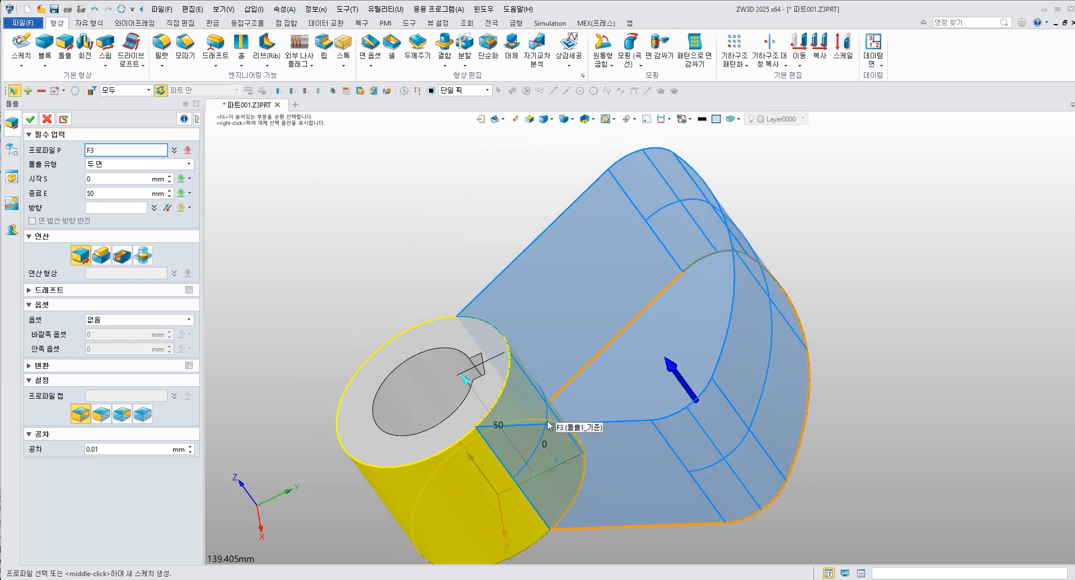
click(527, 431)
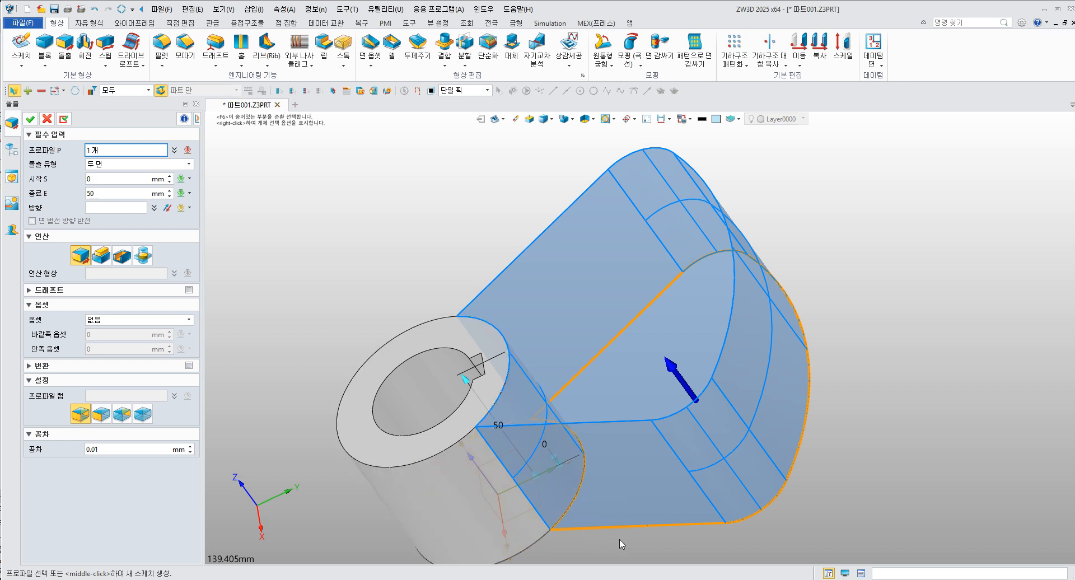
middle_drag(622, 543, 672, 425)
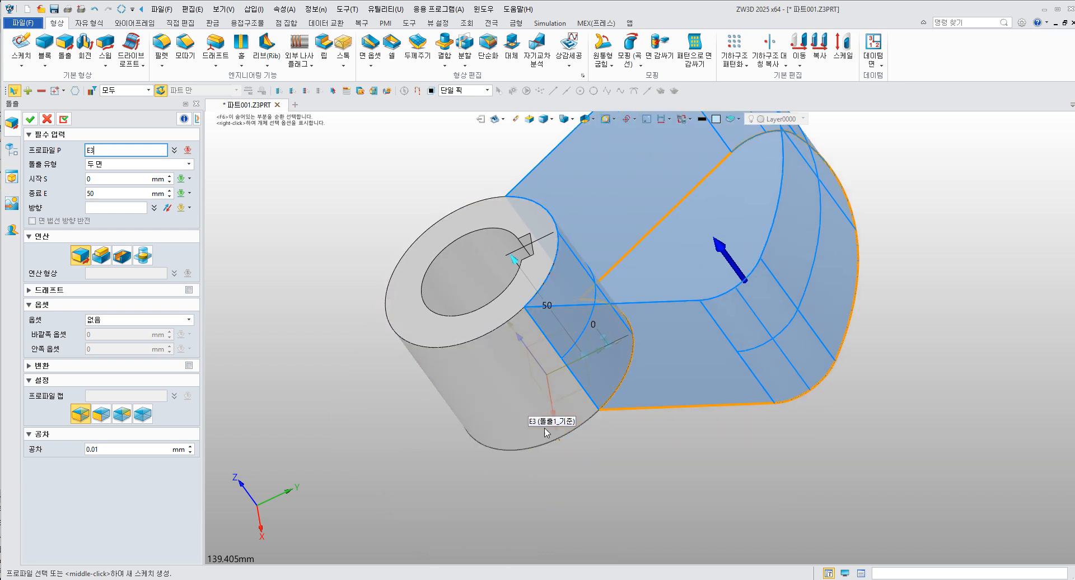
click(448, 392)
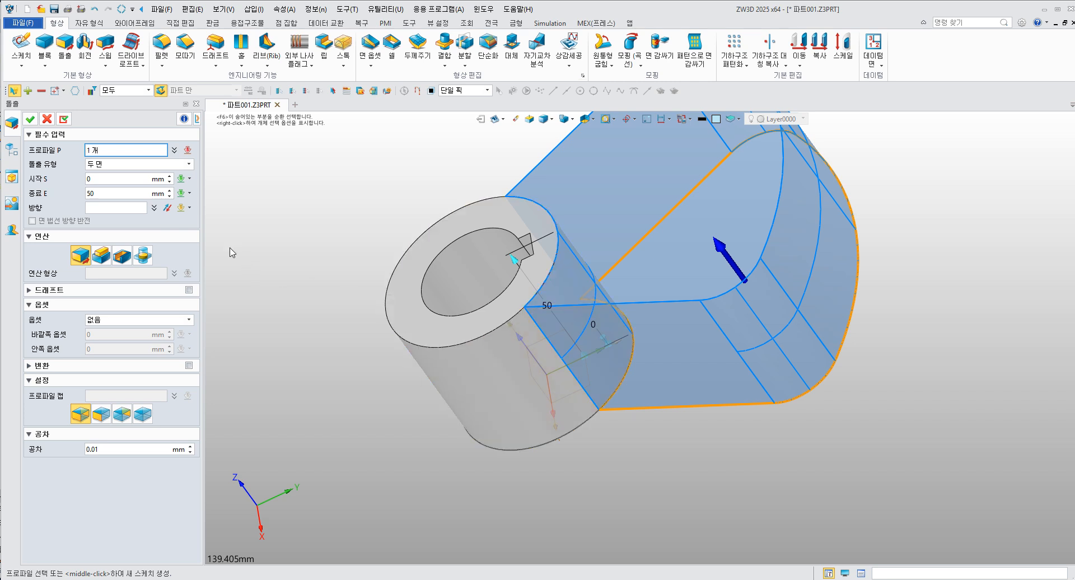
click(47, 119)
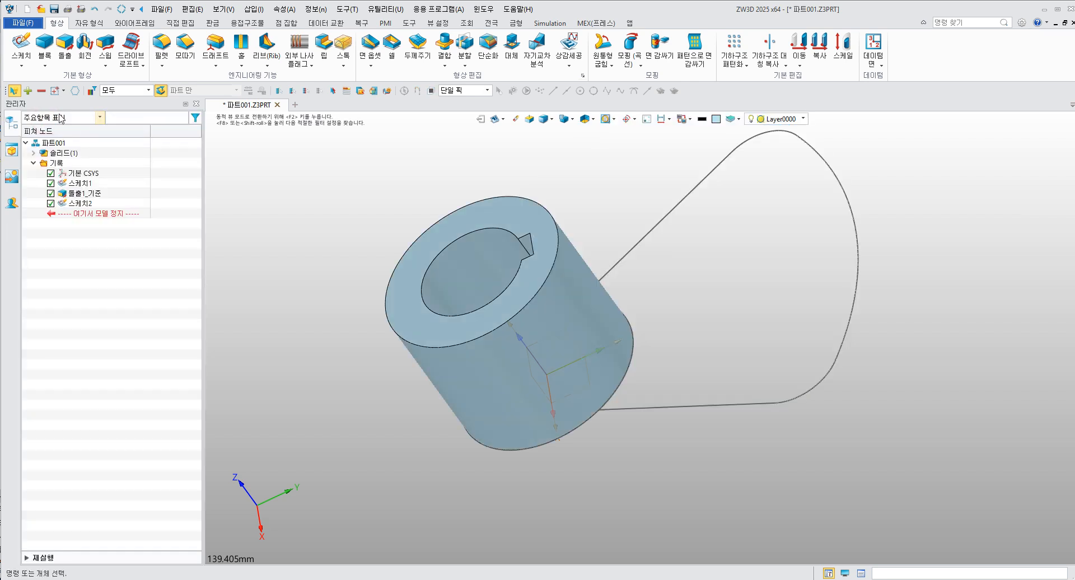
Step: Reopen the sector arm sketch for editing
click(81, 204)
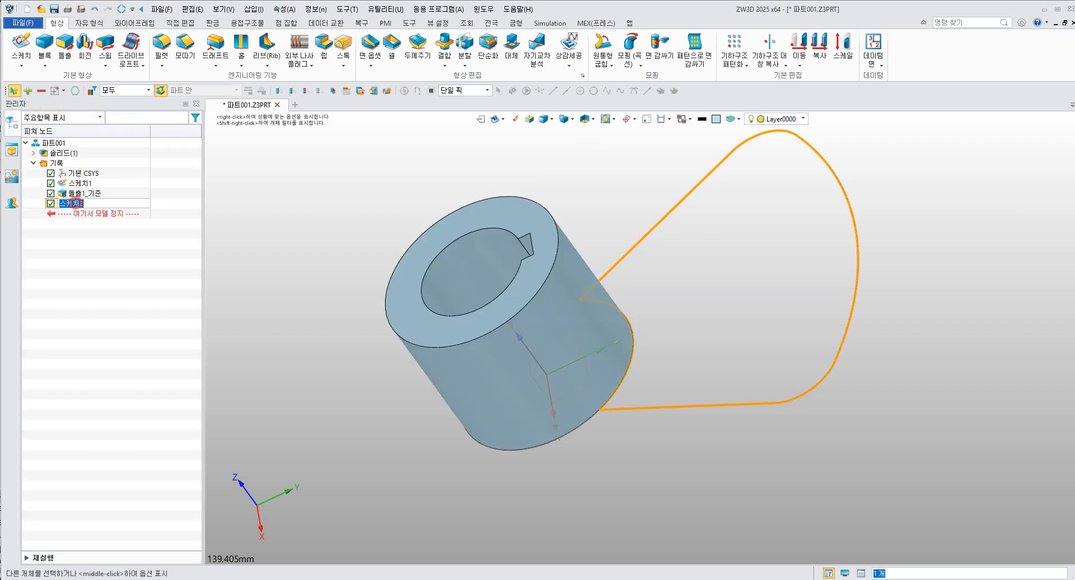
click(307, 254)
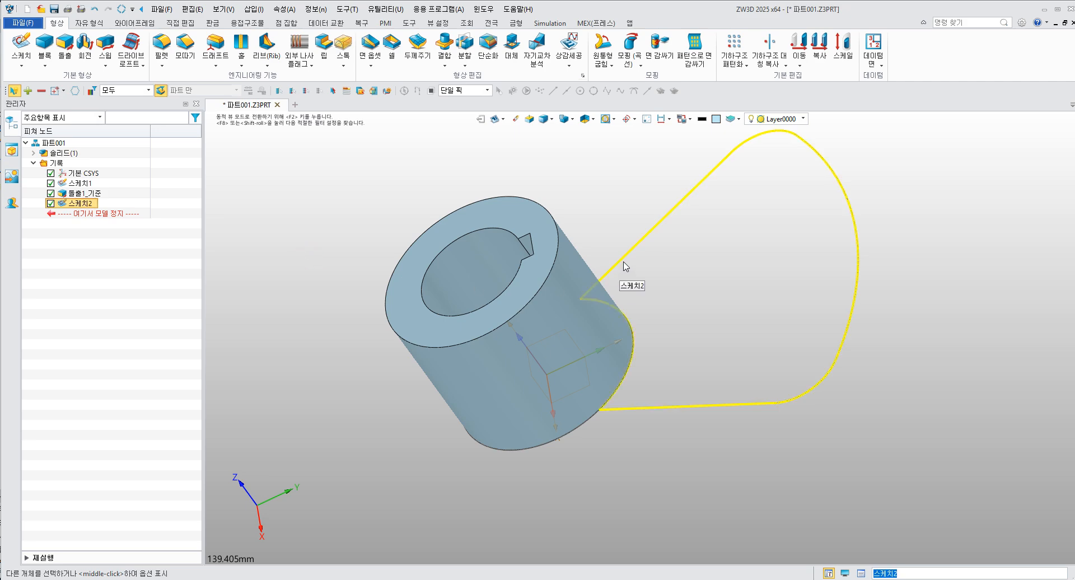
double_click(625, 266)
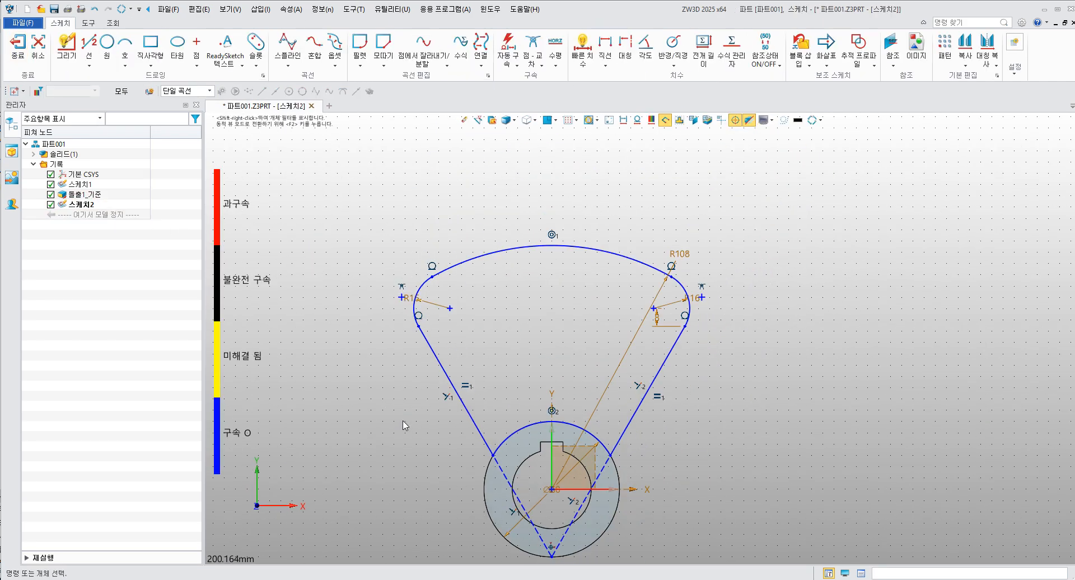
Step: Check the lever drawing in PowerPoint, and draw a circle of 88 mm radius centred on the sketch origin
key(alt+Tab)
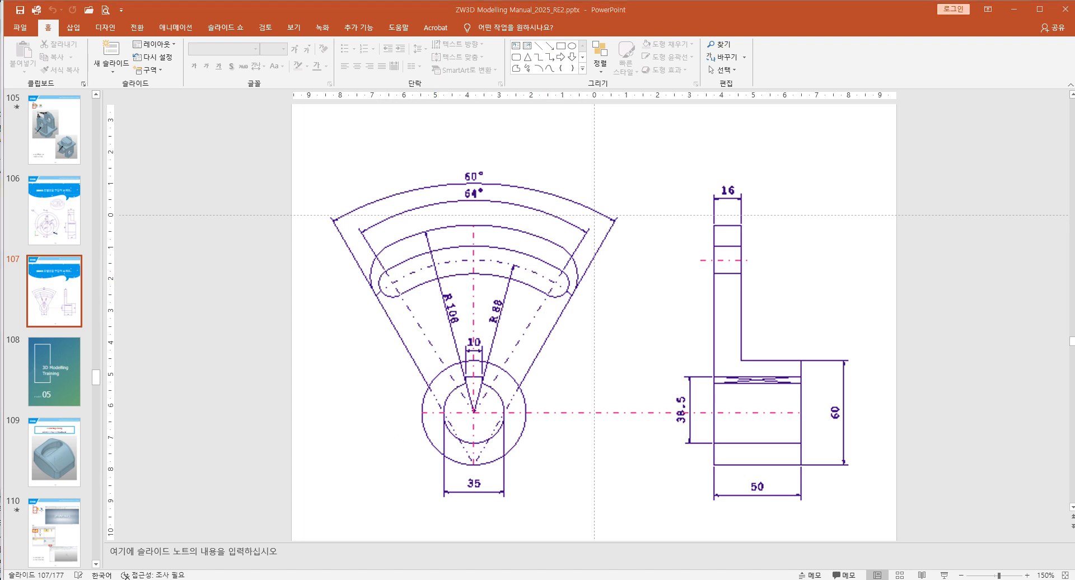
key(alt+Tab)
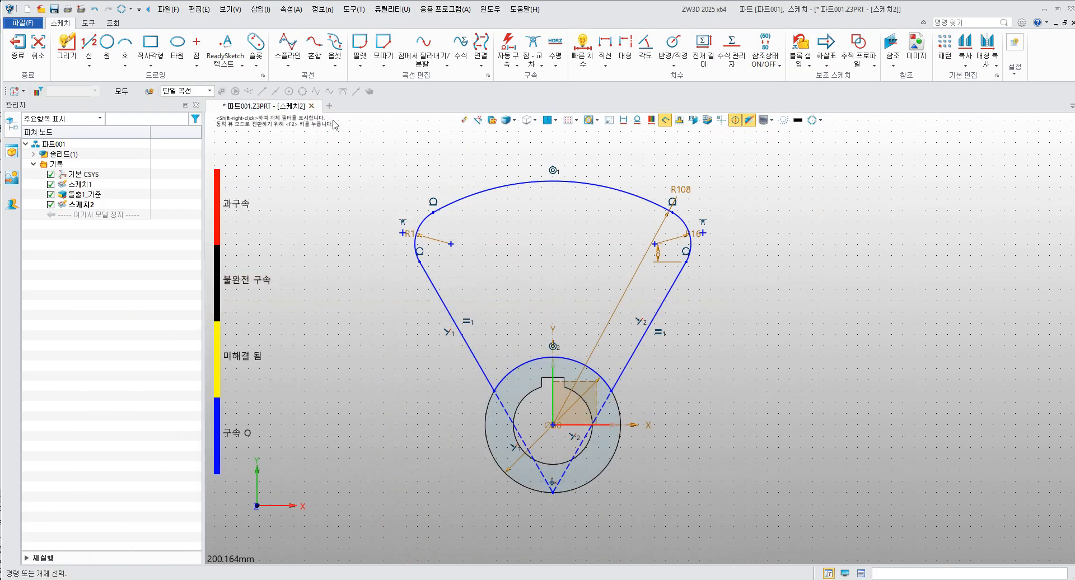
click(106, 43)
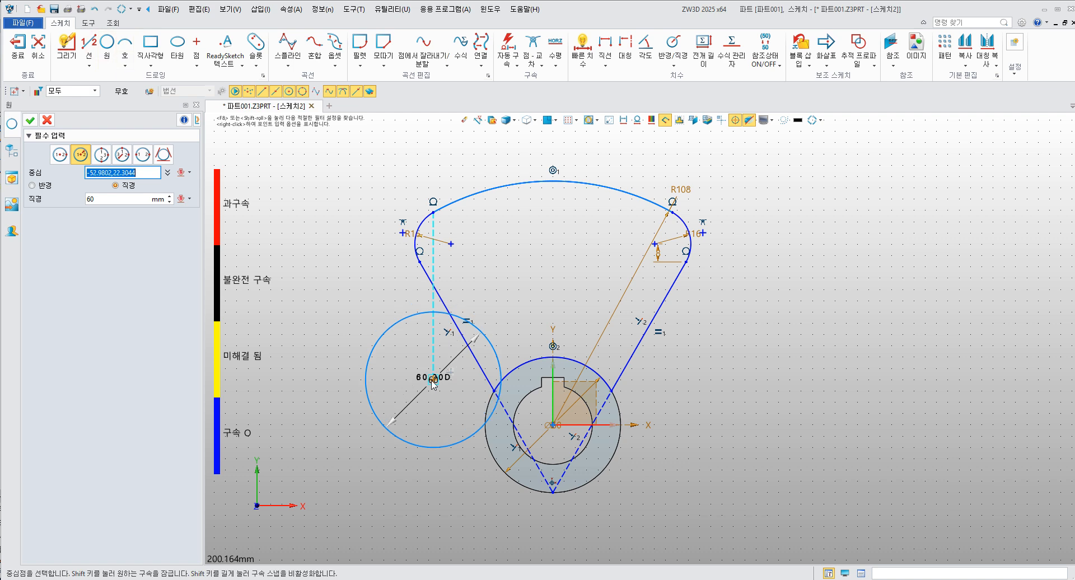
click(552, 426)
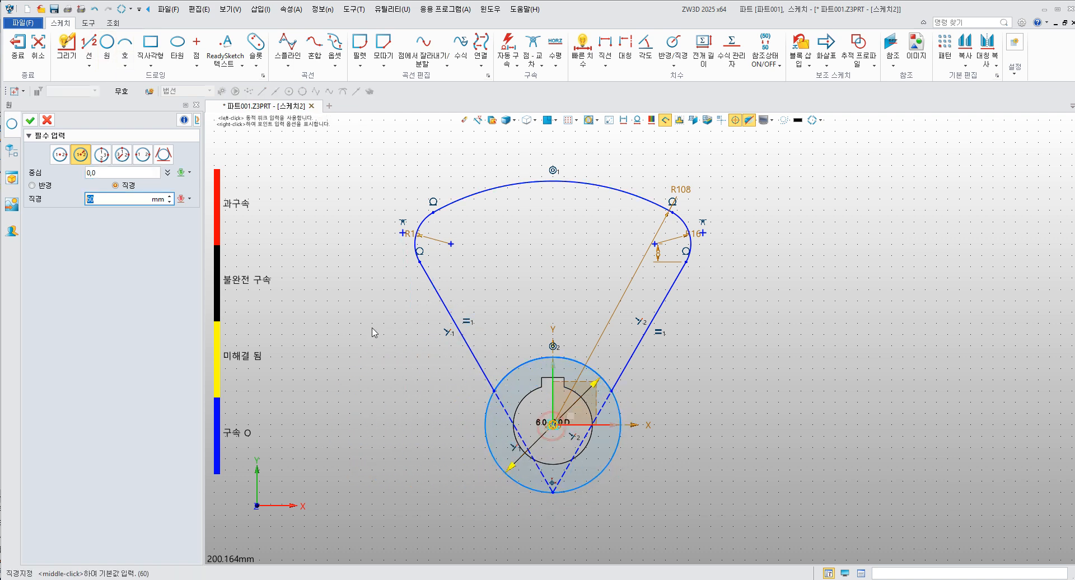
text(88)
key(Return)
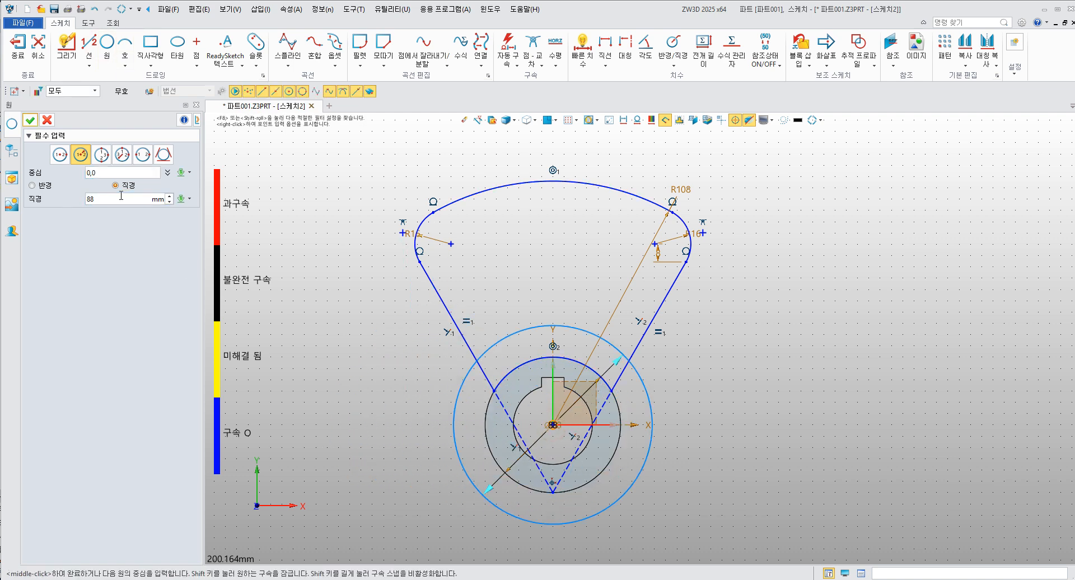
click(44, 186)
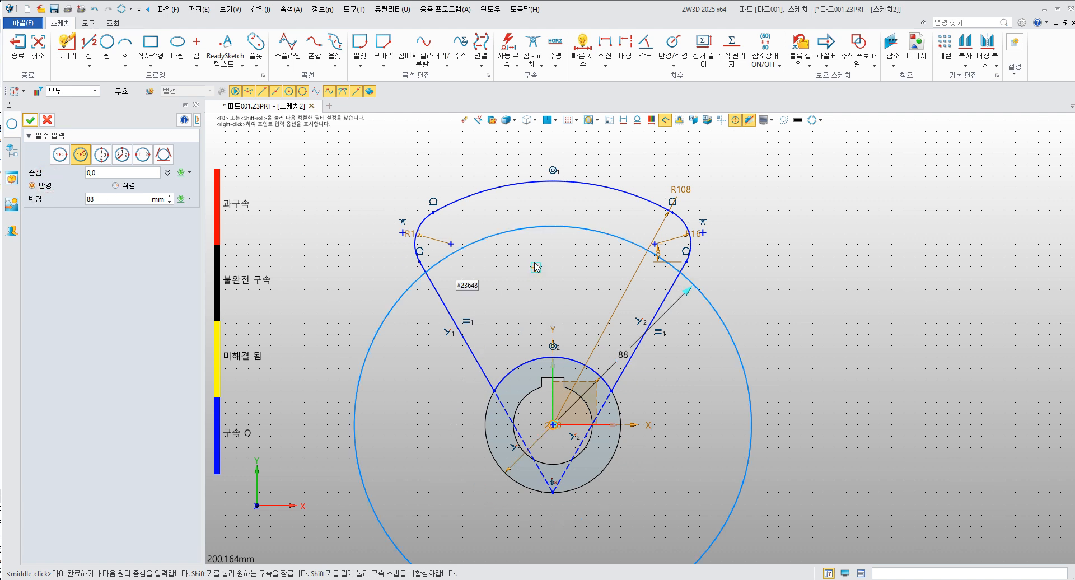
click(30, 120)
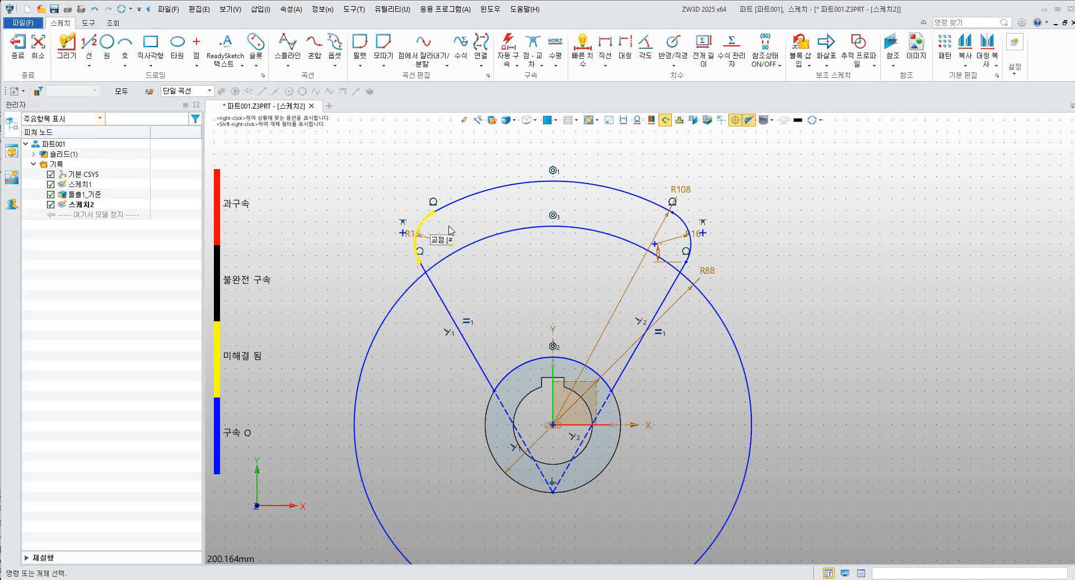
Step: Trim the R88 circle outside the two side lines so only the upper arc between them is kept
scroll(552, 241, up, 3)
middle_drag(567, 191, 556, 277)
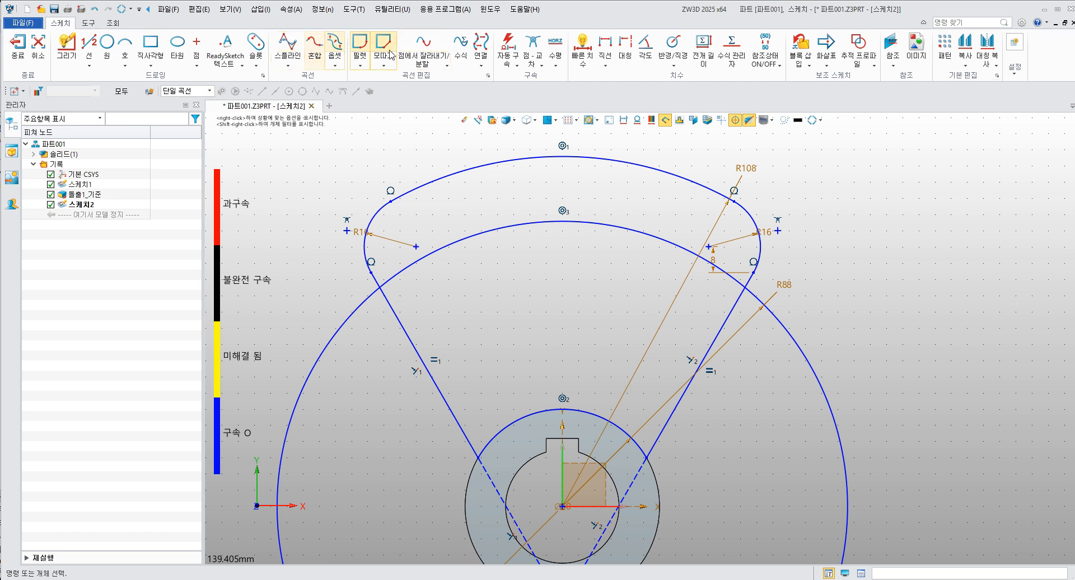
click(447, 65)
click(443, 102)
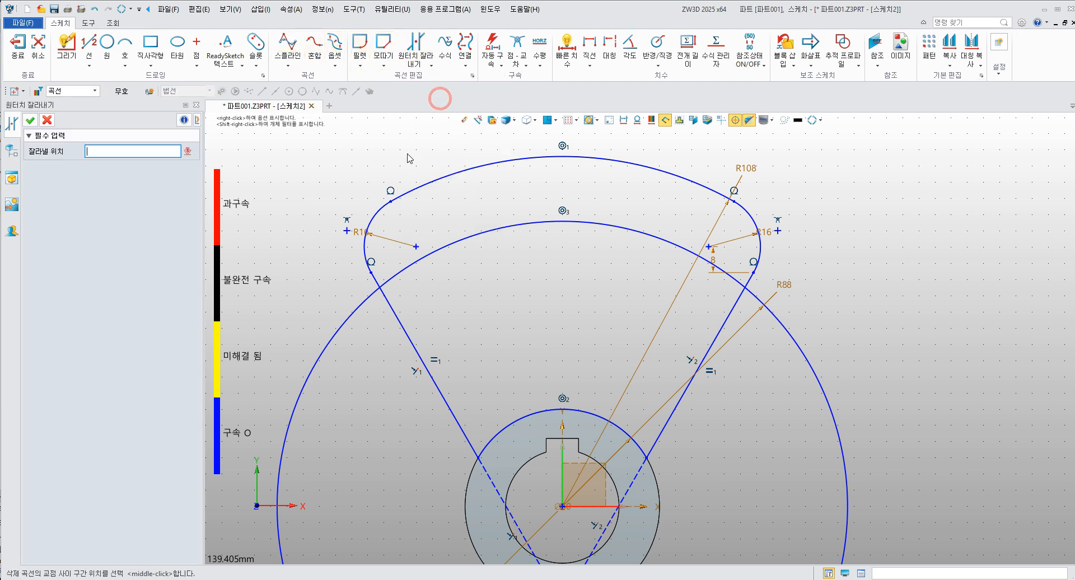
scroll(433, 250, up, 2)
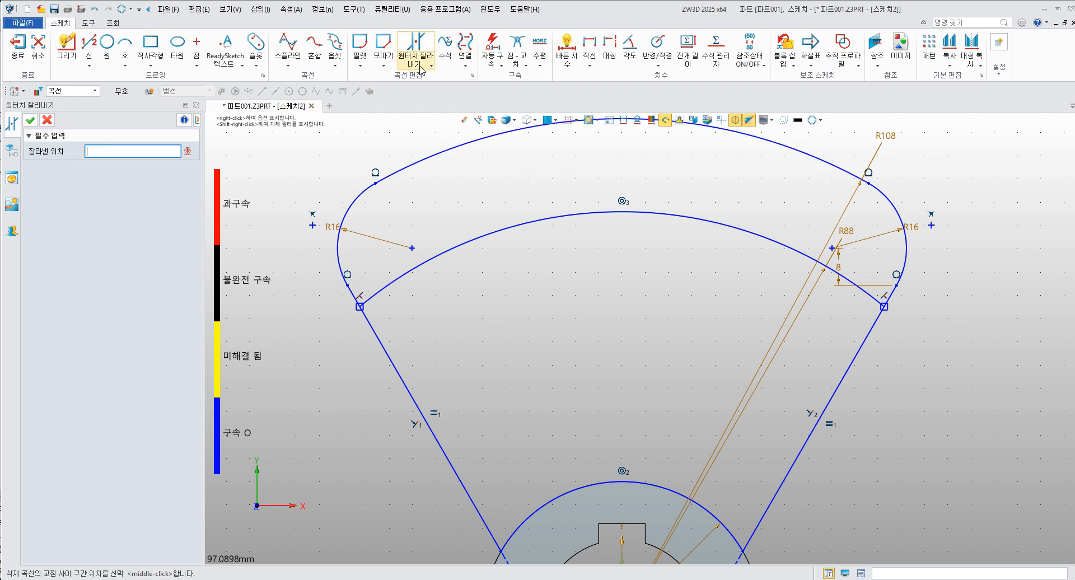
Step: Offset the R88 arc by 8 mm in both directions
click(335, 48)
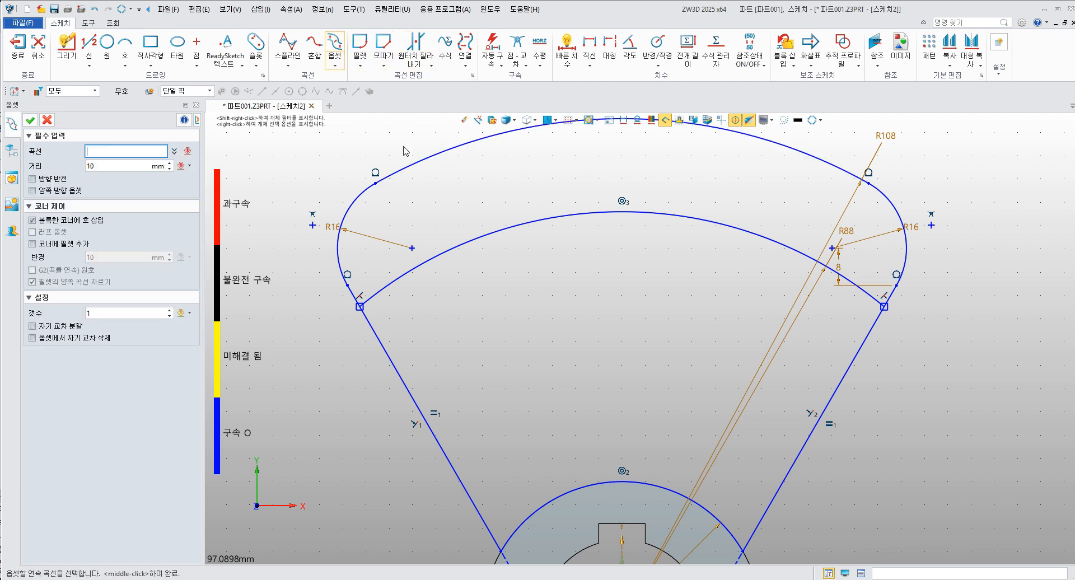
click(463, 242)
middle_click(110, 175)
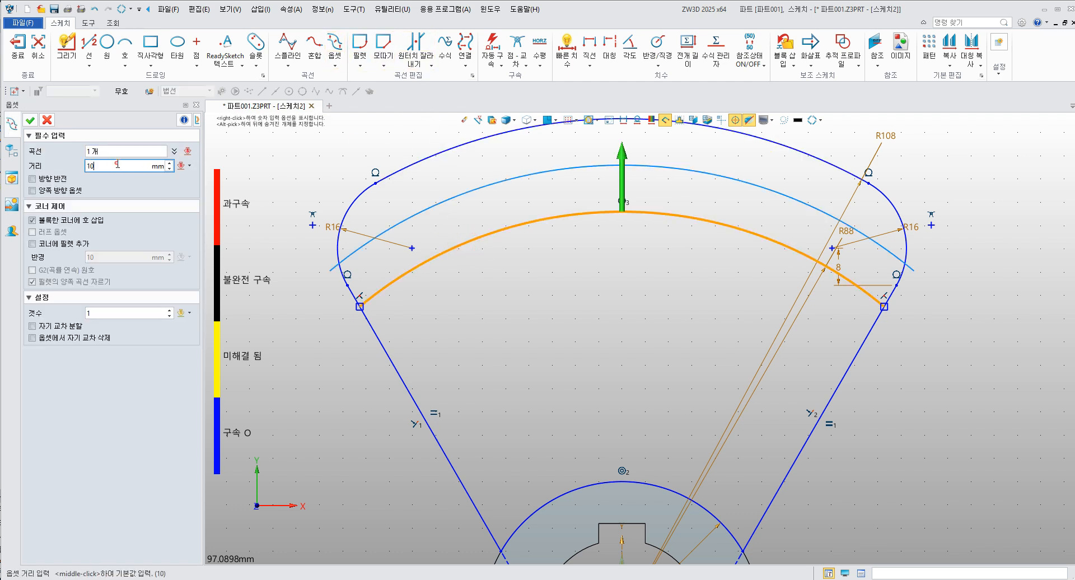
text(4)
key(Return)
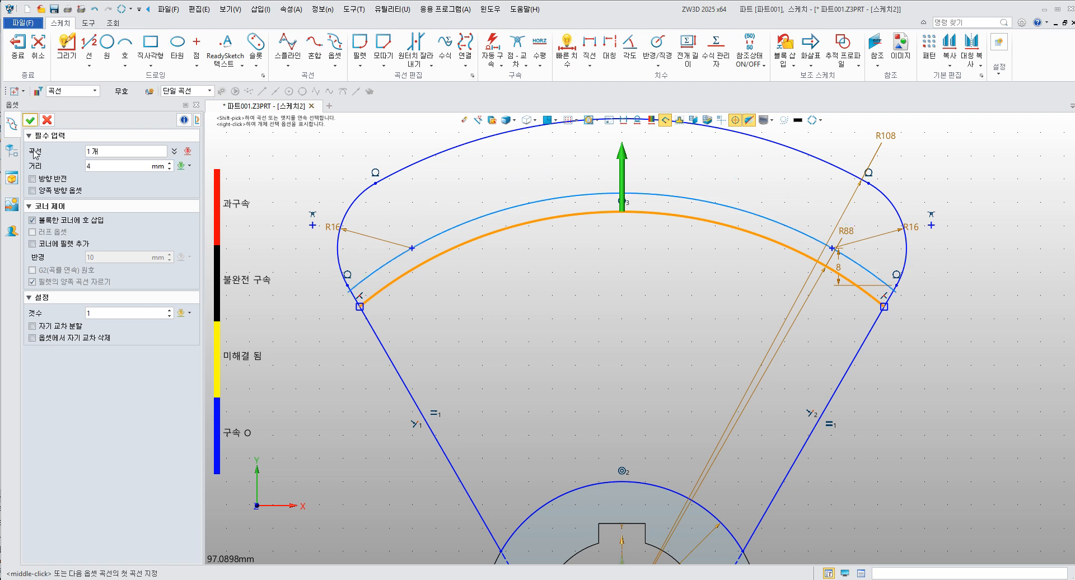
middle_click(110, 167)
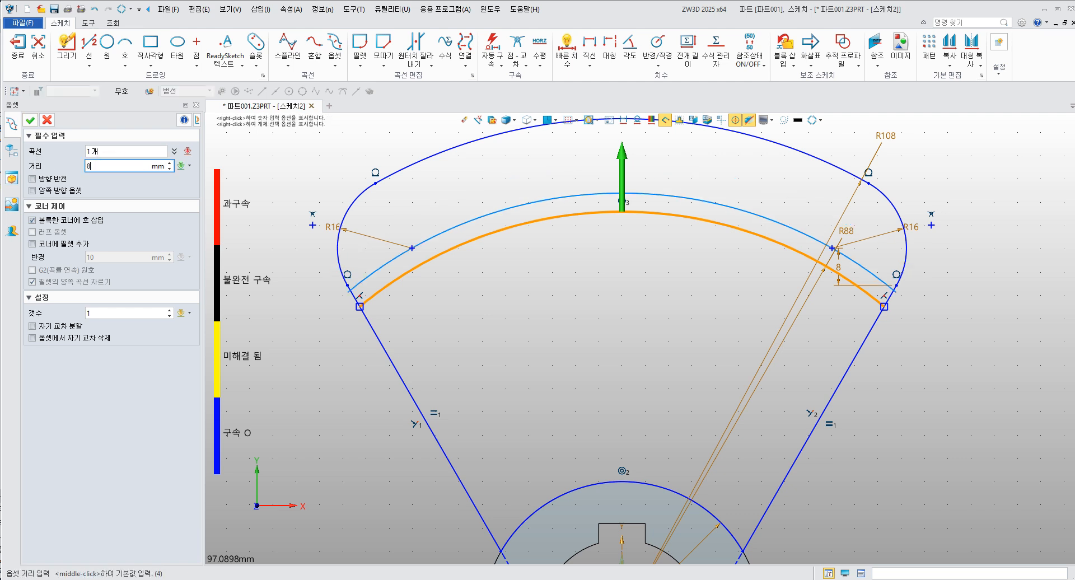
text(8)
key(Return)
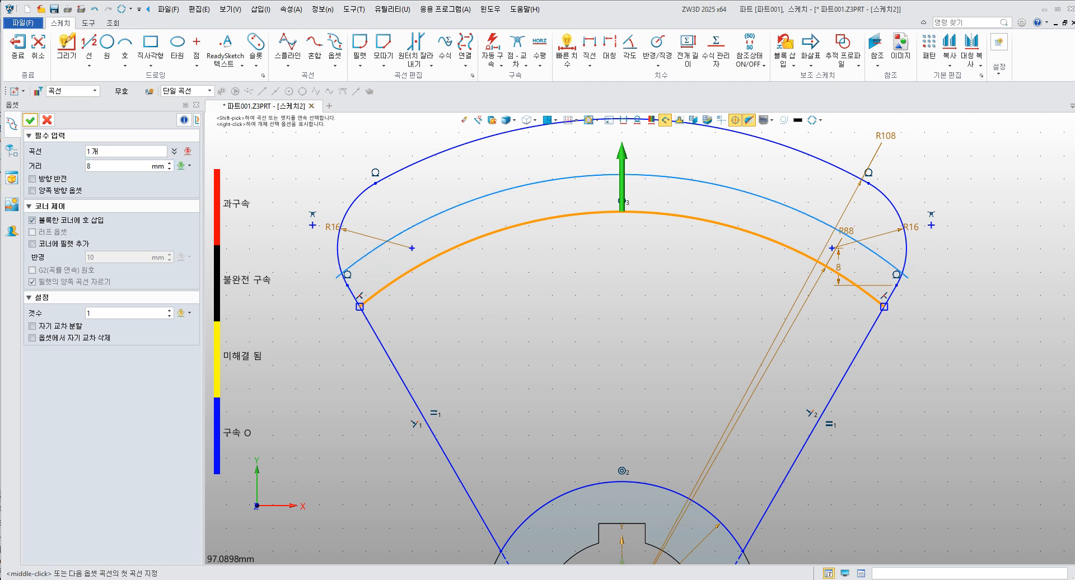
click(59, 191)
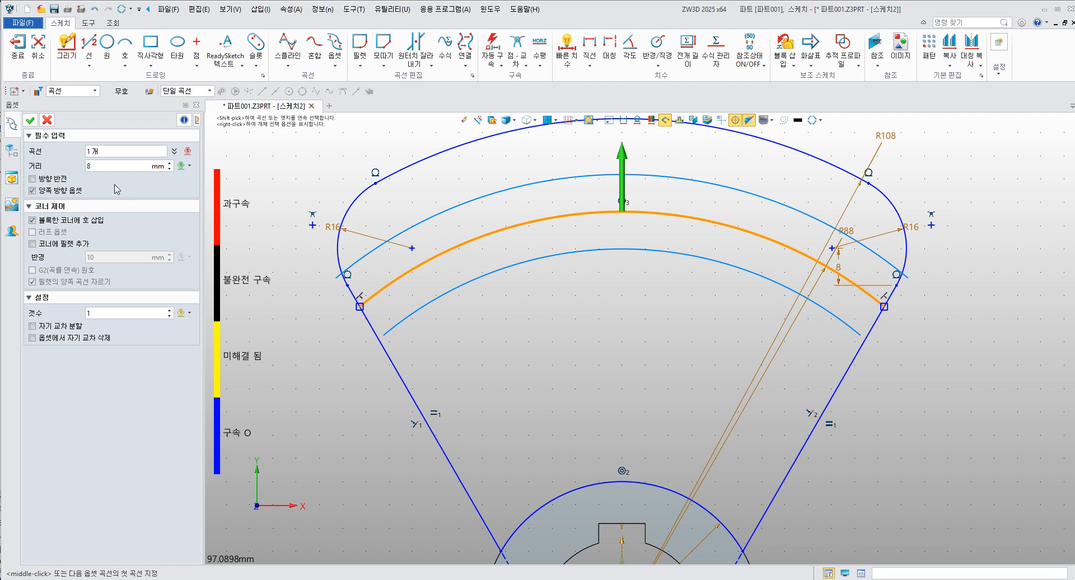
click(30, 119)
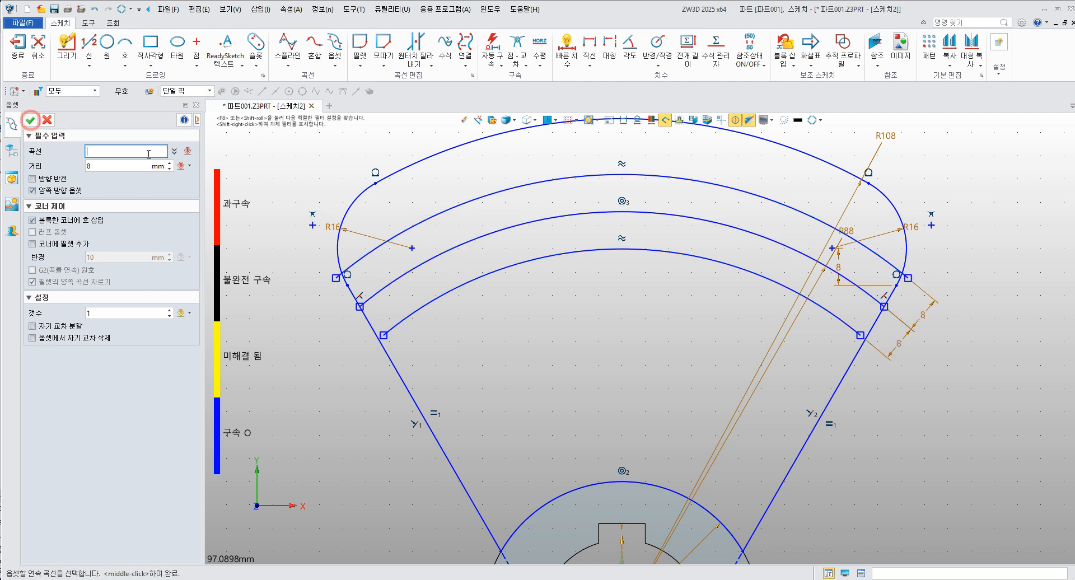
click(479, 235)
middle_click(446, 273)
click(47, 120)
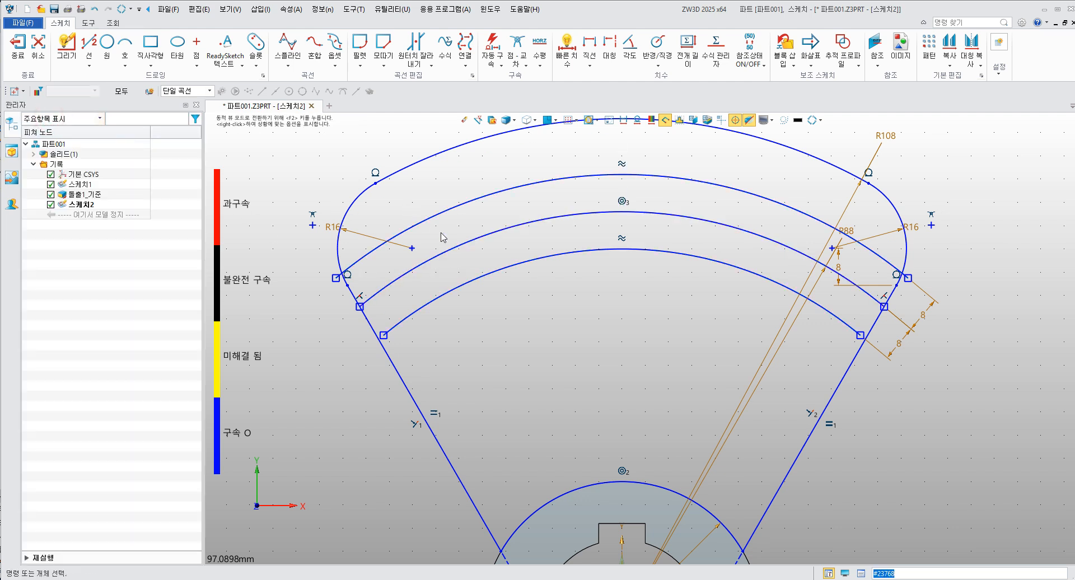
Step: Convert the middle R88 arc to construction geometry
right_click(467, 251)
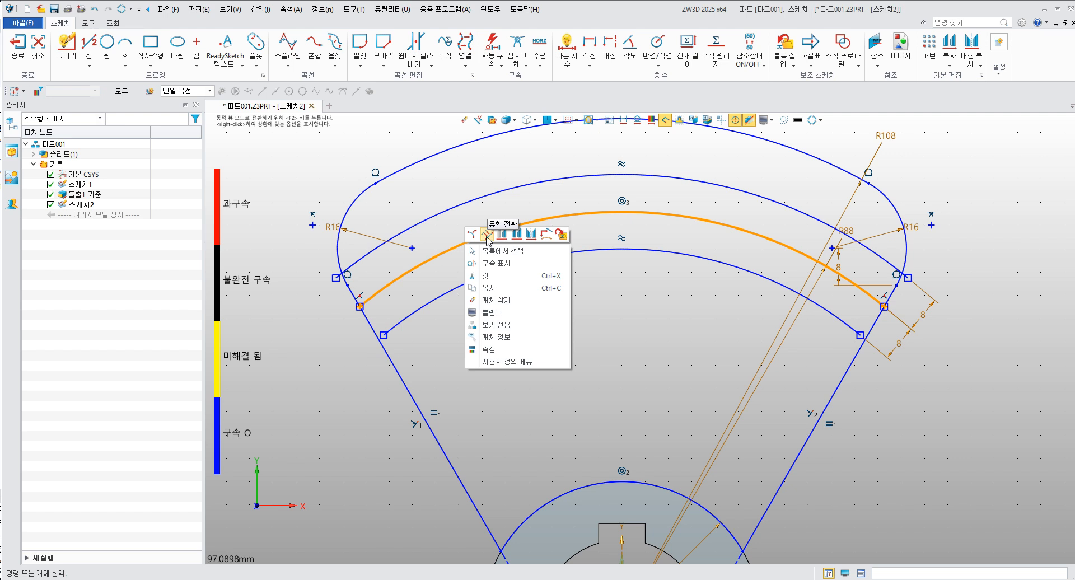
click(488, 236)
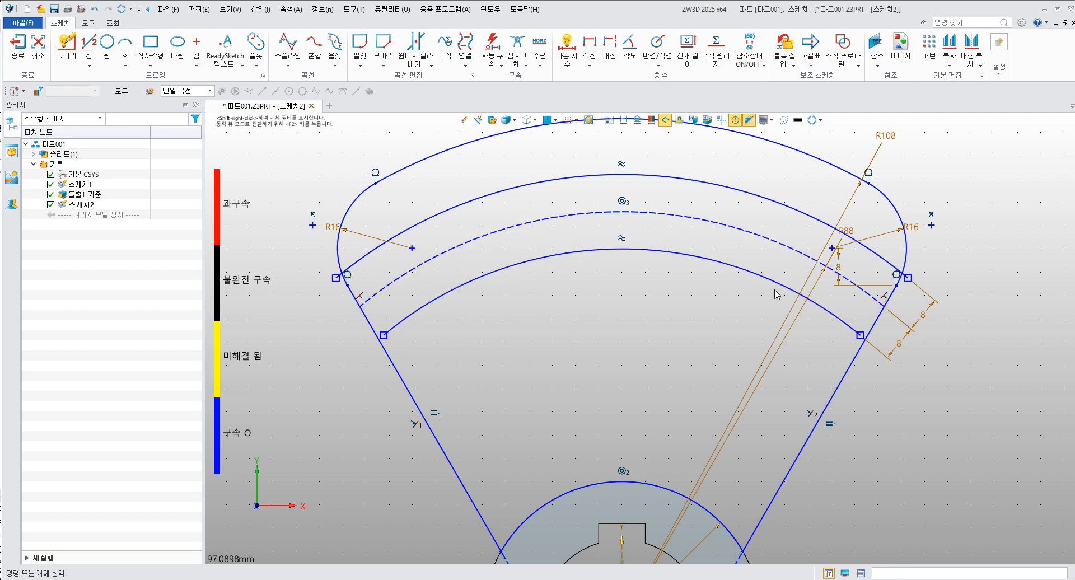
mouse_move(656, 277)
middle_down()
mouse_move(584, 304)
mouse_move(589, 332)
middle_up()
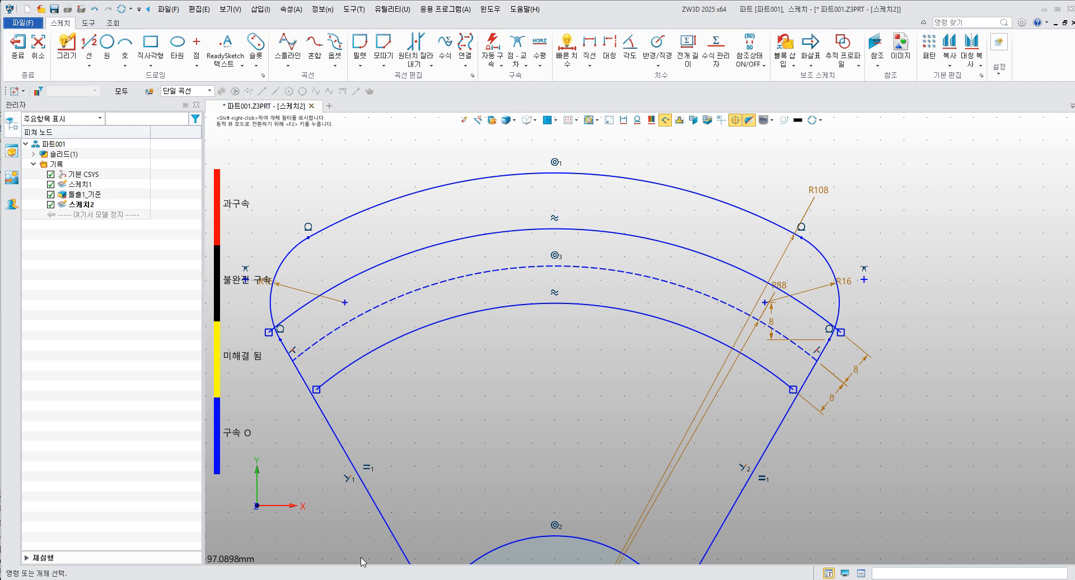
Step: Check the lever drawing, and draw a line about 102 mm long from the sketch origin up-left, crossing both offset arcs
click(261, 579)
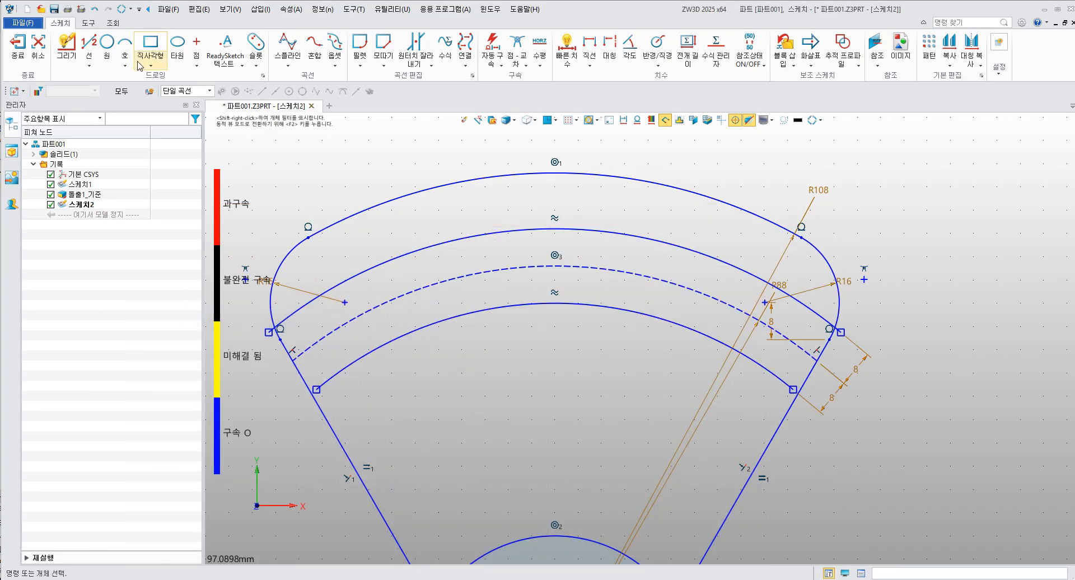
click(89, 46)
scroll(477, 336, down, 2)
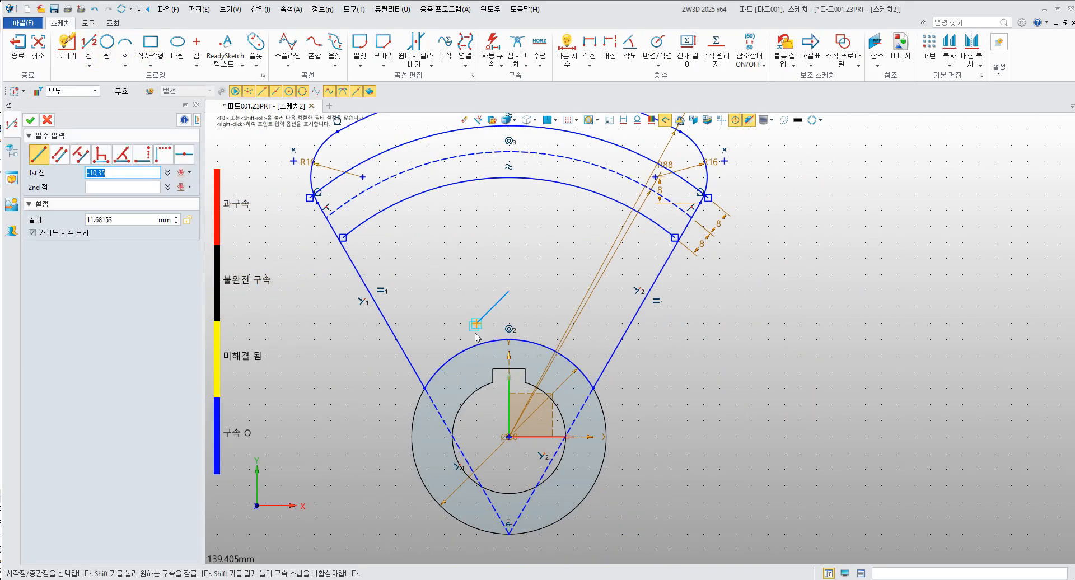
click(509, 439)
middle_drag(455, 340, 479, 364)
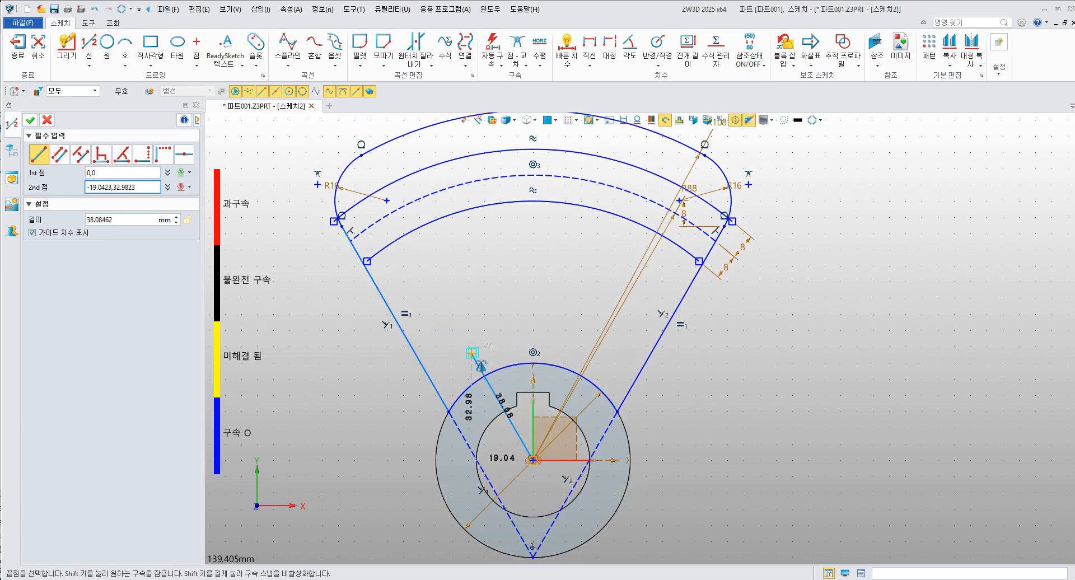
scroll(476, 359, up, 2)
scroll(436, 297, up, 2)
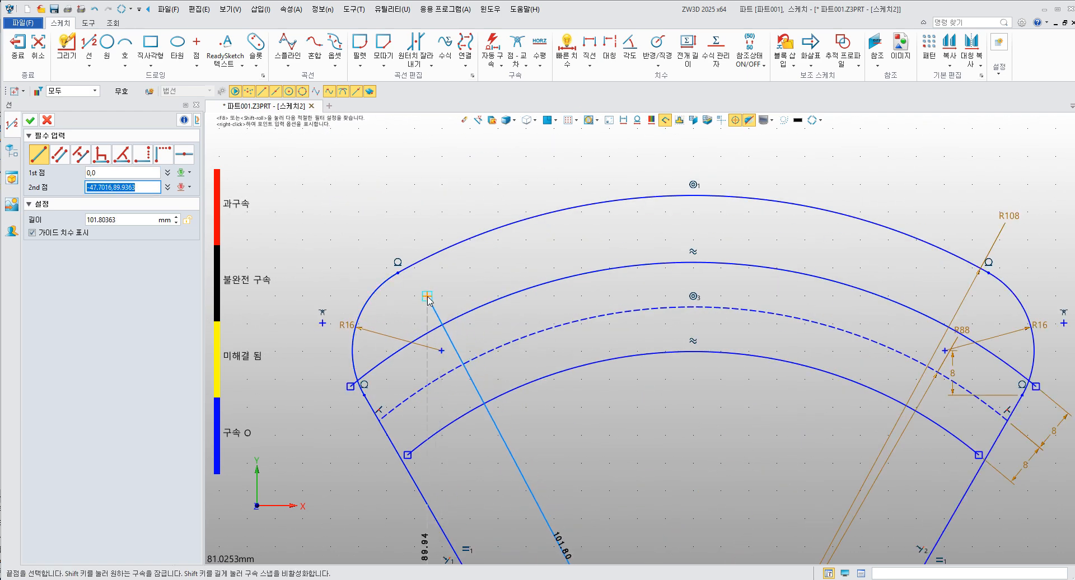
click(427, 299)
scroll(427, 300, down, 3)
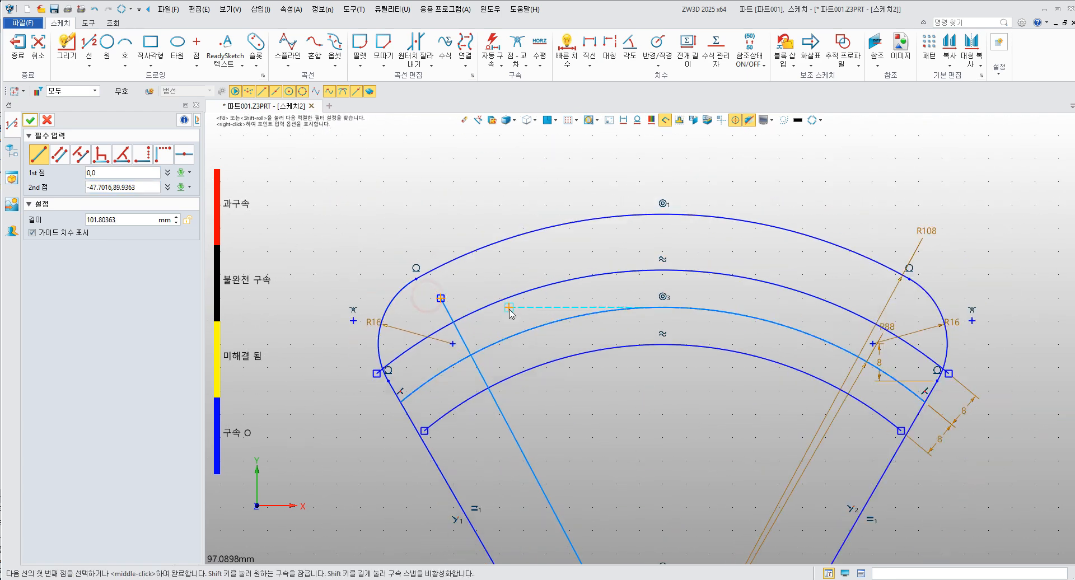
click(30, 120)
Step: Draw a matching line about 102 mm long from the sketch origin up-right past both offset arcs
click(89, 44)
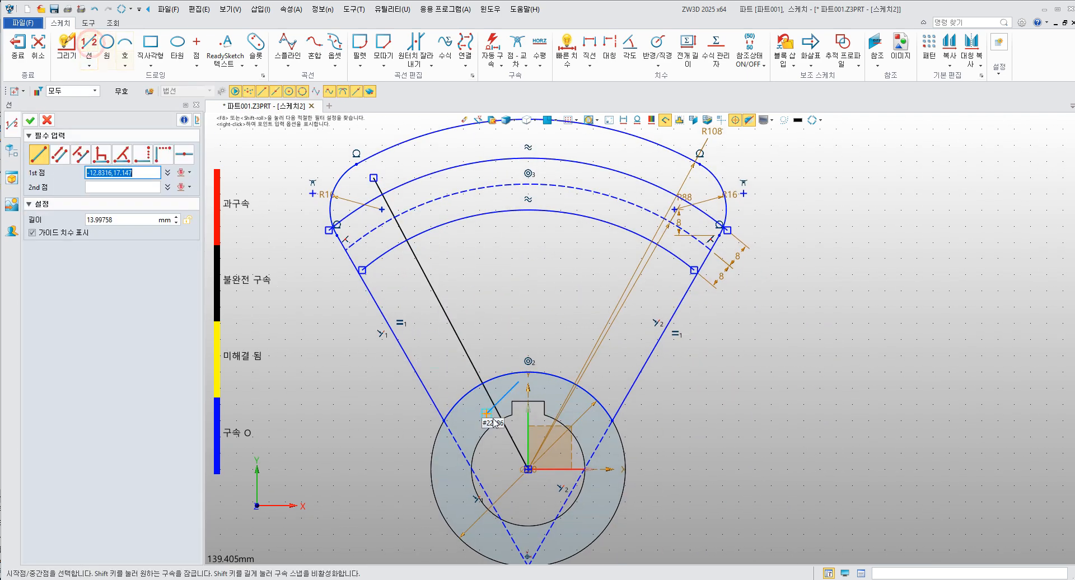
click(529, 471)
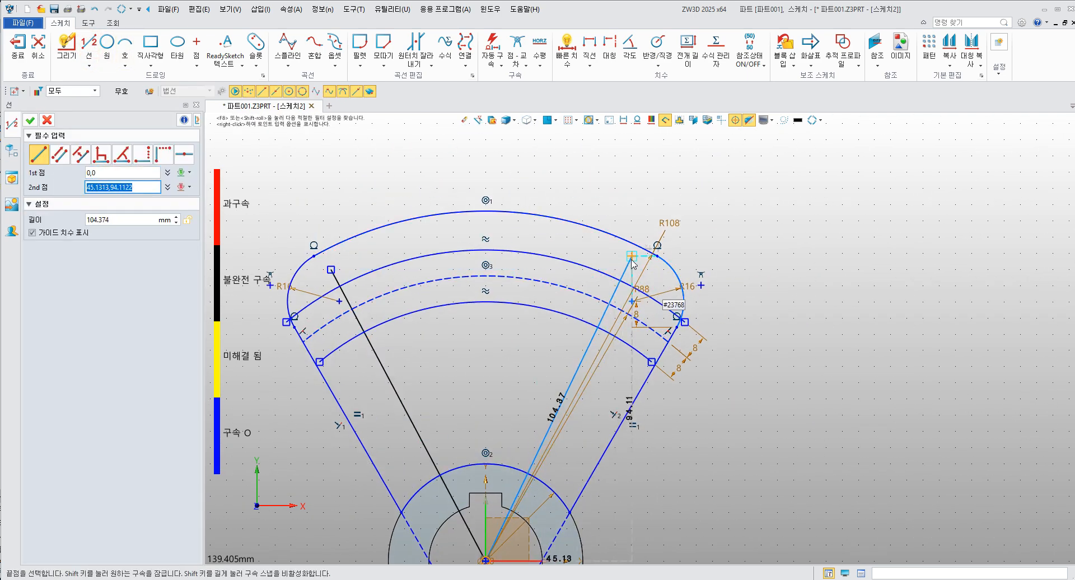
click(624, 262)
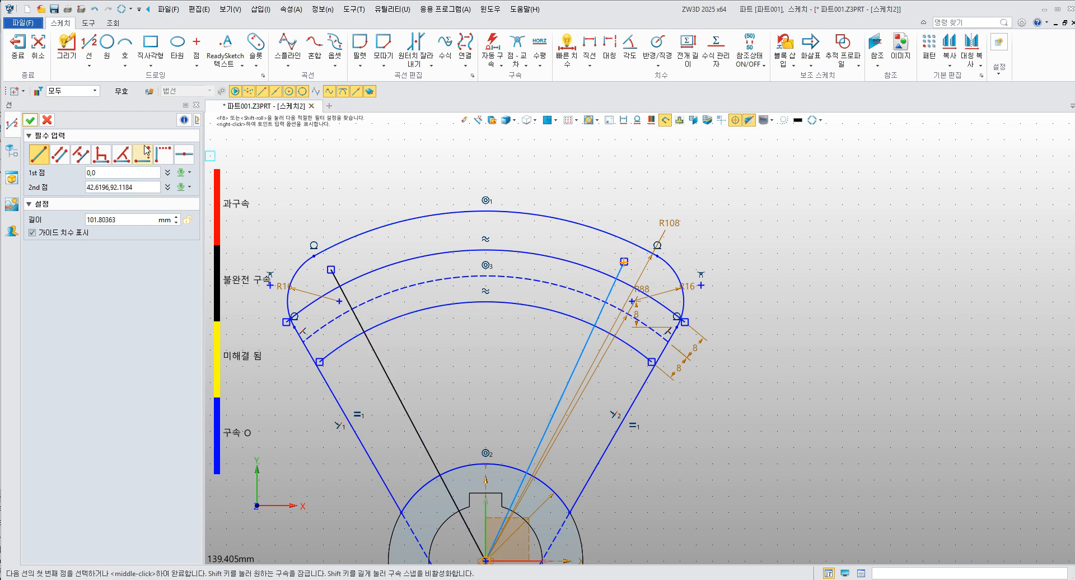
click(32, 120)
Step: Check the slot angle in the PowerPoint drawing, and dimension the angle between the two origin lines as 64 degrees
mouse_move(516, 326)
middle_down()
mouse_move(564, 223)
mouse_move(538, 340)
middle_up()
scroll(533, 242, up, 1)
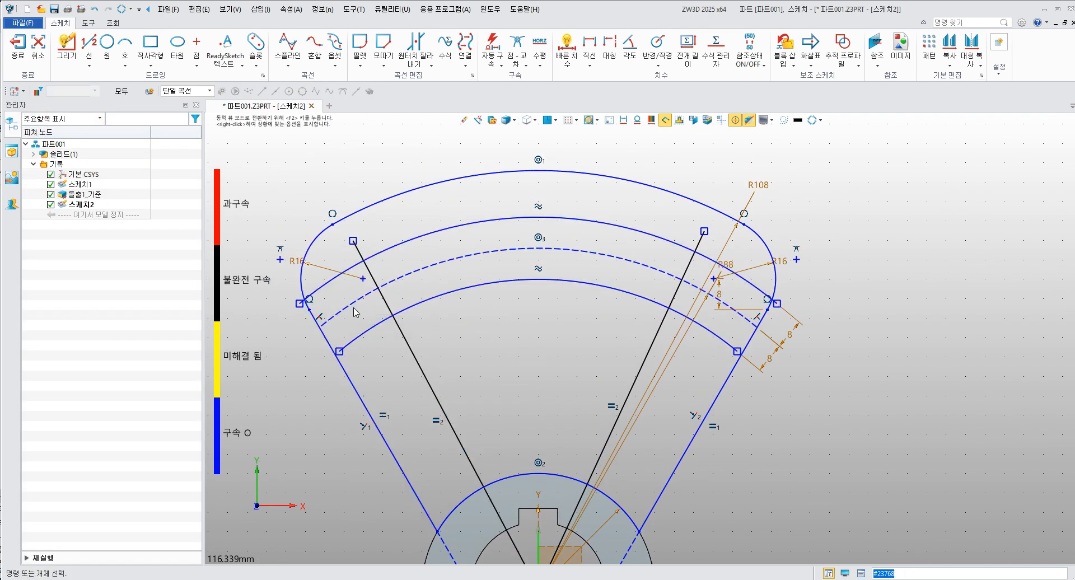
scroll(499, 390, up, 3)
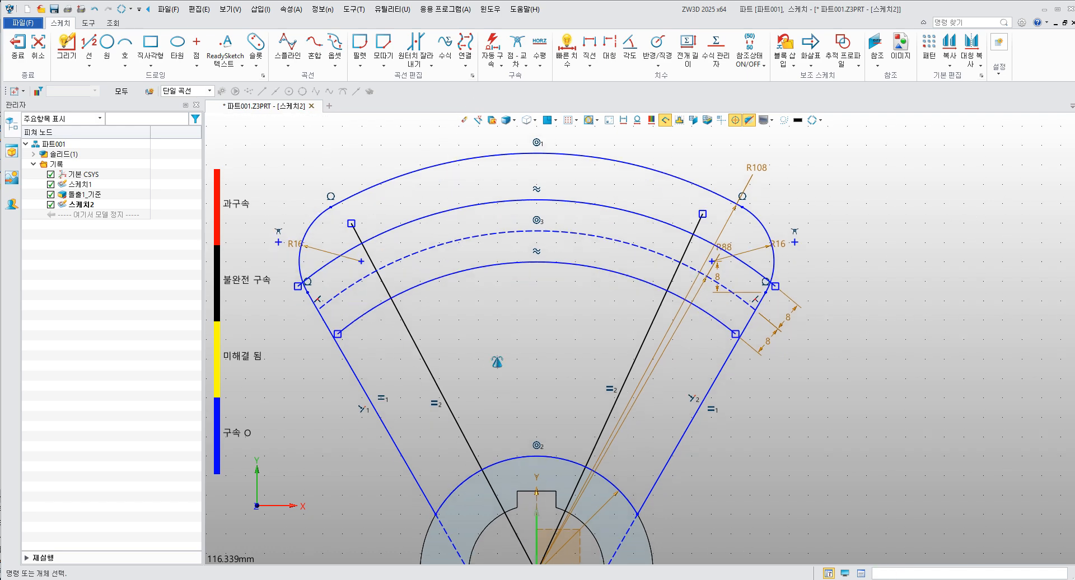
key(alt+Tab)
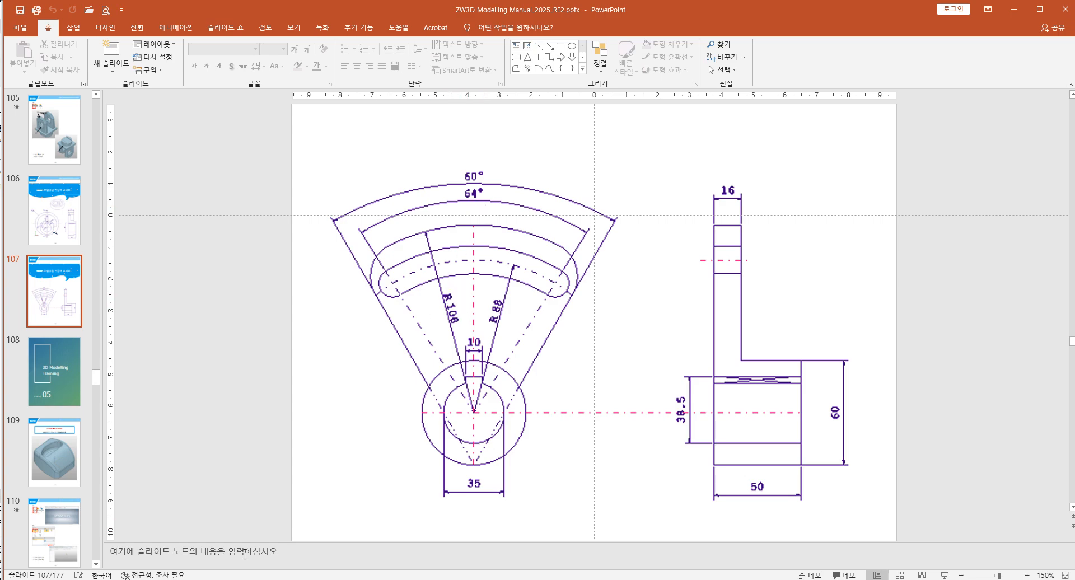
key(alt+Tab)
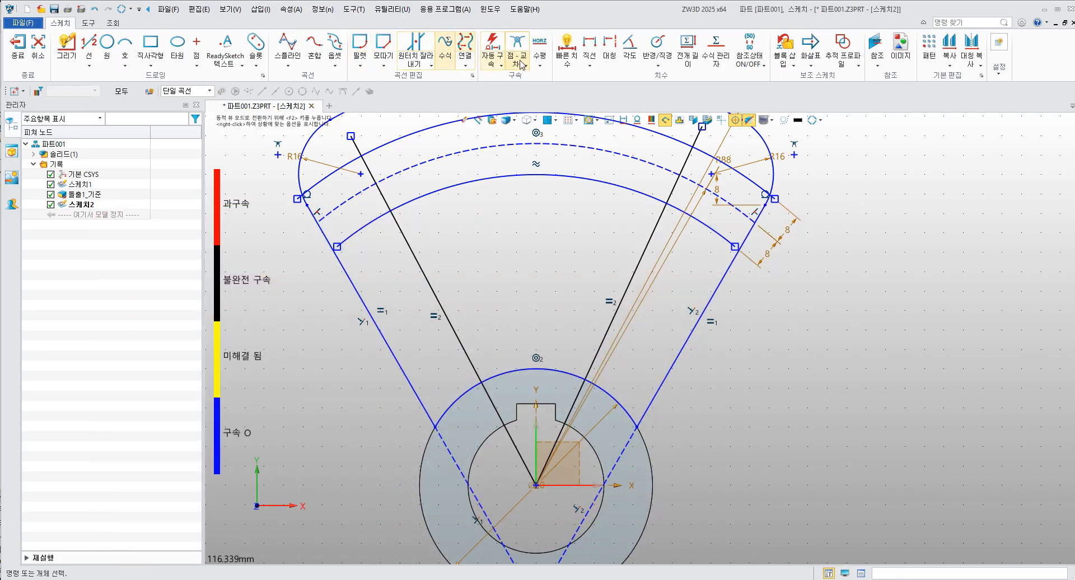
click(564, 49)
click(414, 254)
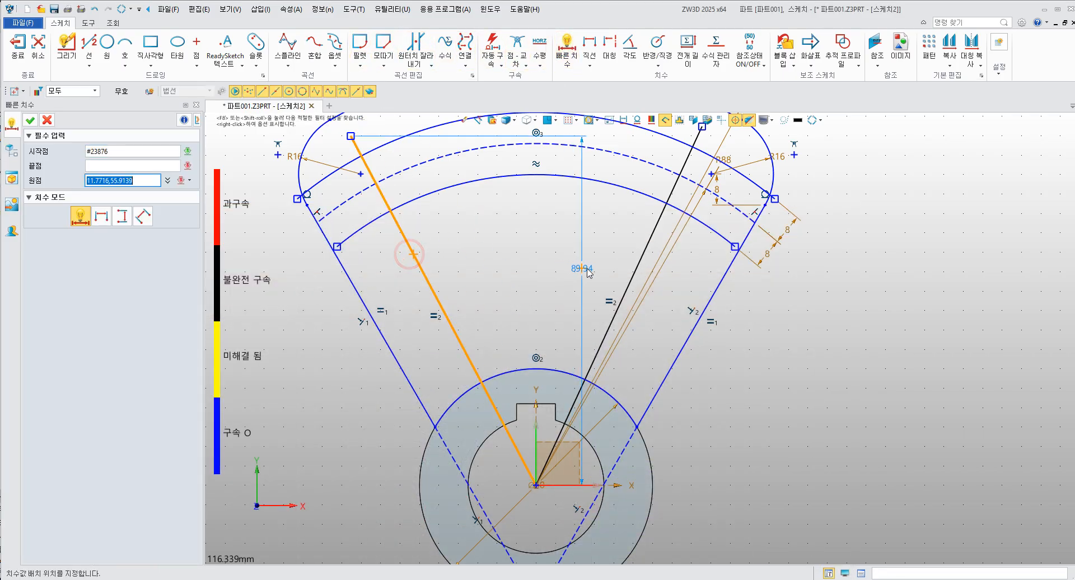
click(636, 266)
click(523, 218)
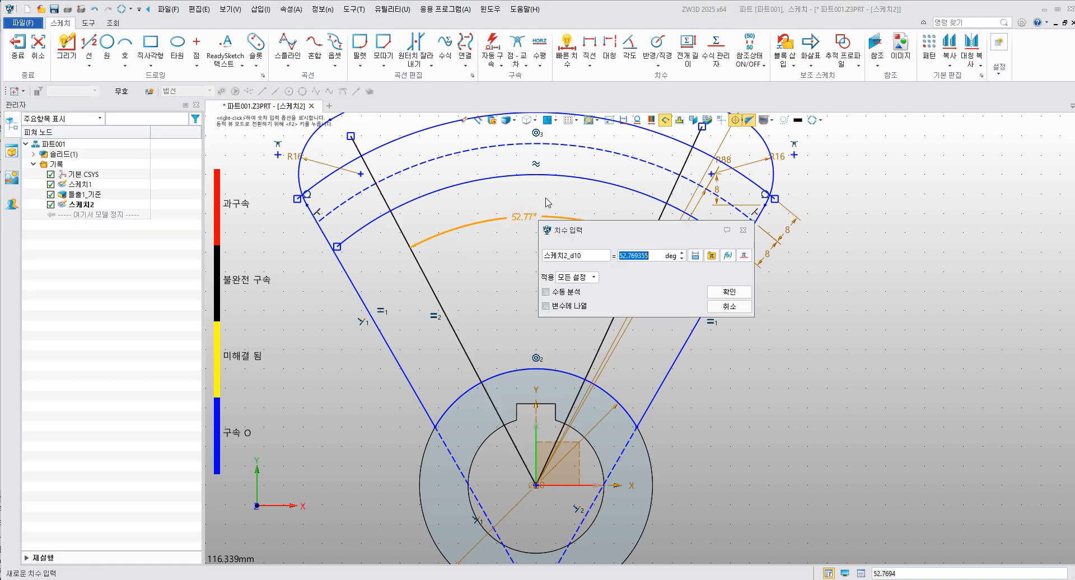
text(634)
click(728, 289)
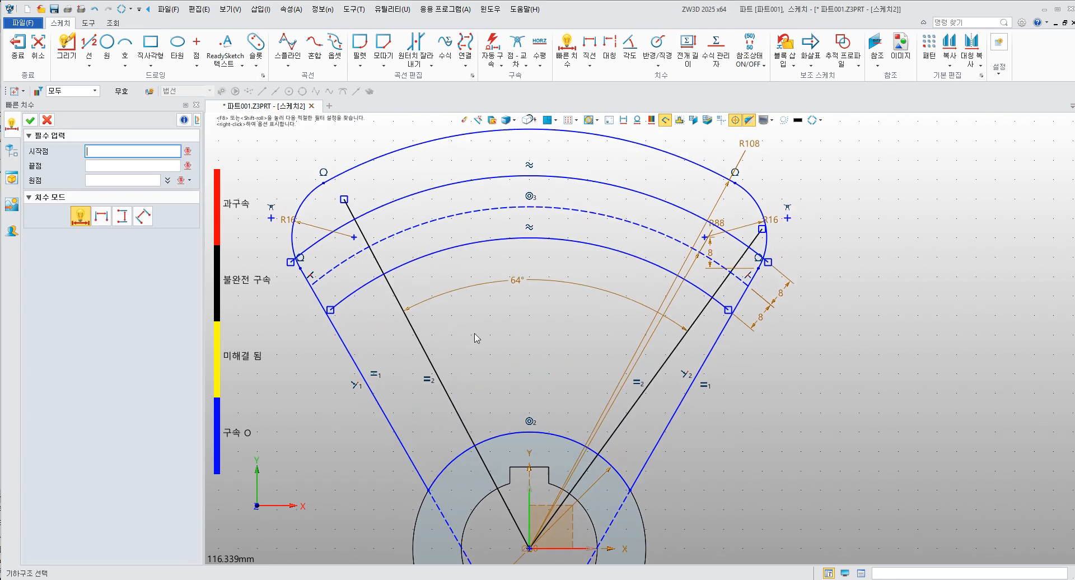
Step: Dimension the angle between the left origin line and the vertical axis as 32 degrees
click(424, 352)
click(528, 518)
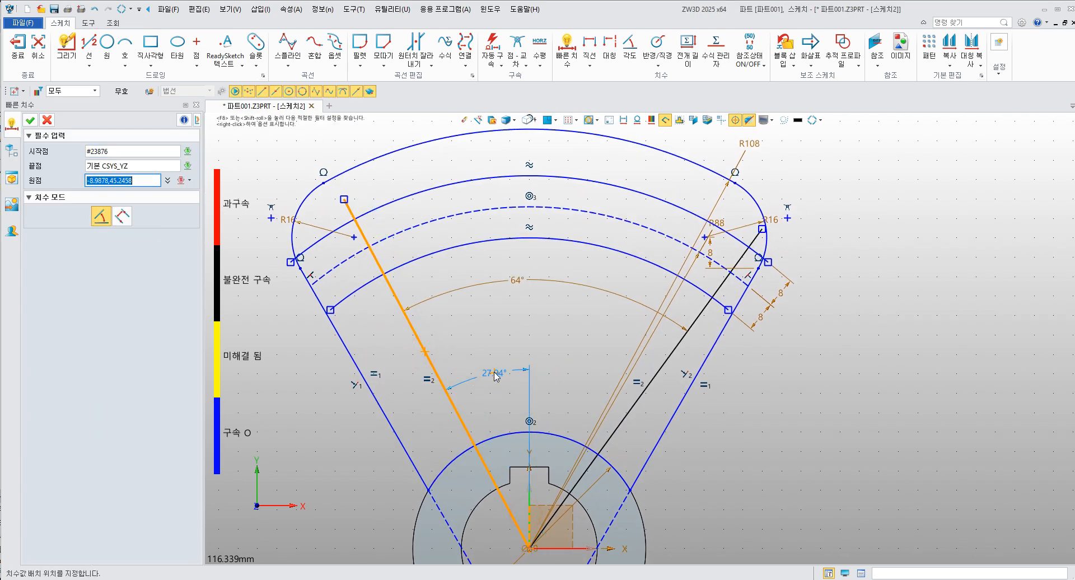
click(491, 349)
text(32)
key(Return)
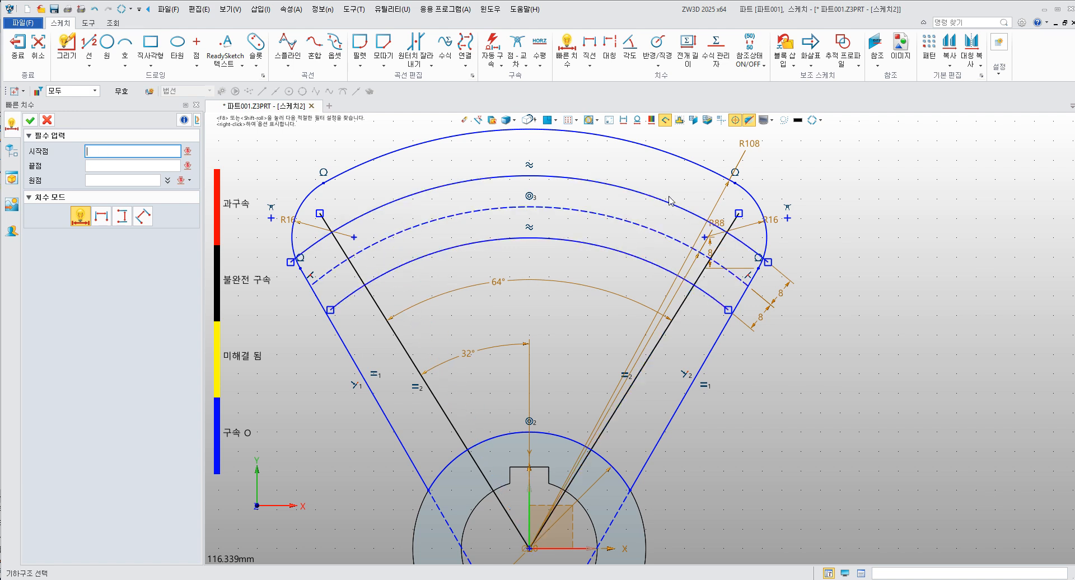
key(Escape)
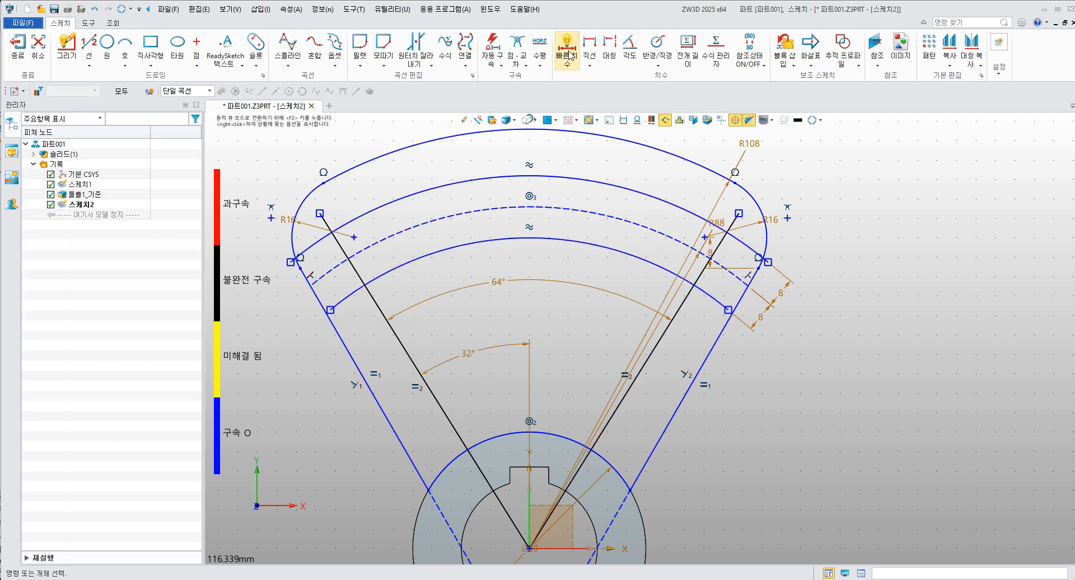
Step: Trim both offset arcs beyond the left origin line, and trim that line's end beyond the outer offset arc
click(417, 45)
scroll(314, 268, up, 2)
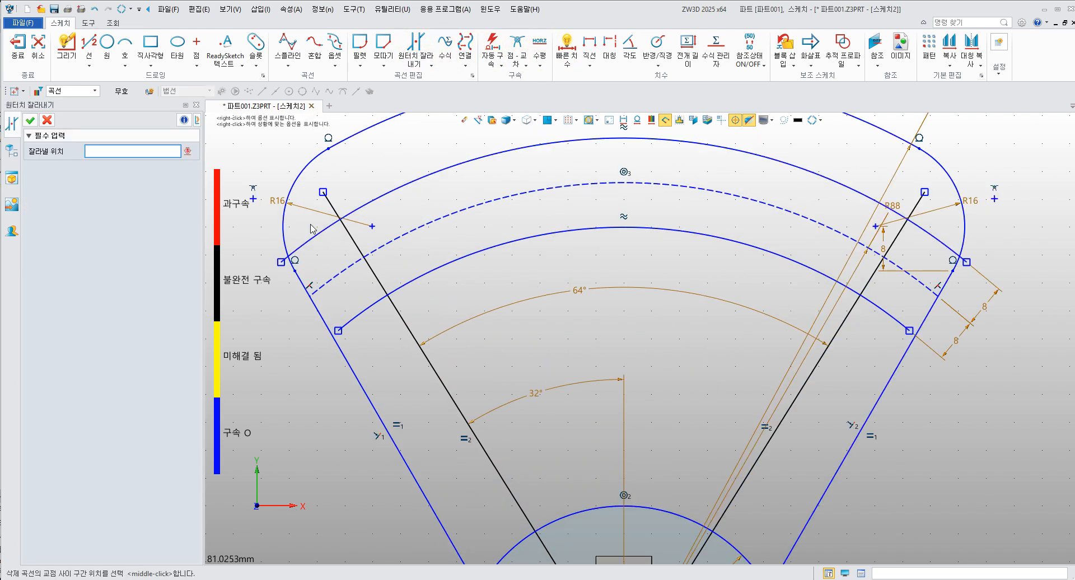
click(367, 312)
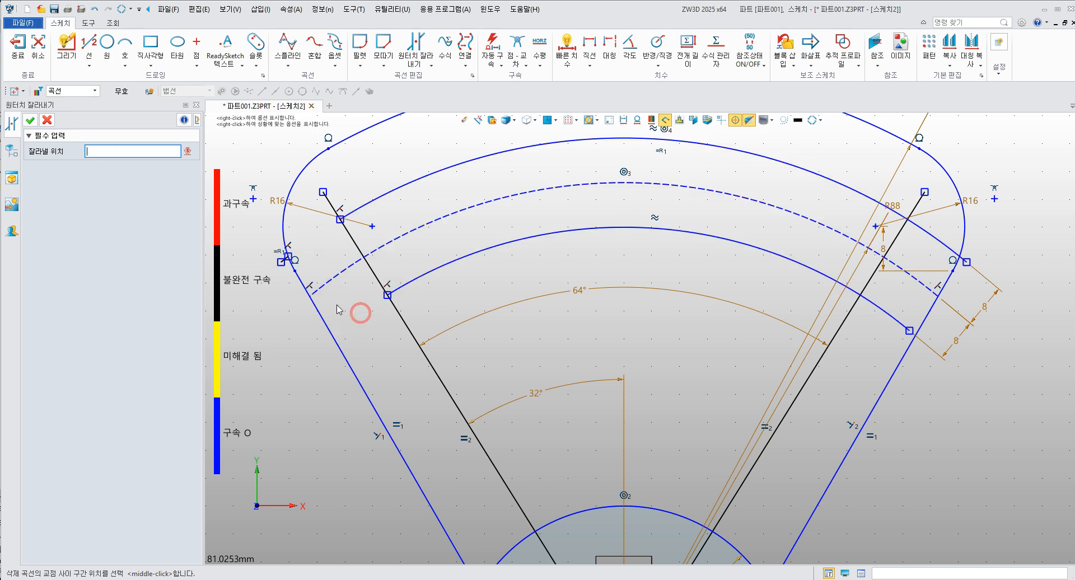
scroll(298, 278, up, 3)
scroll(298, 279, down, 4)
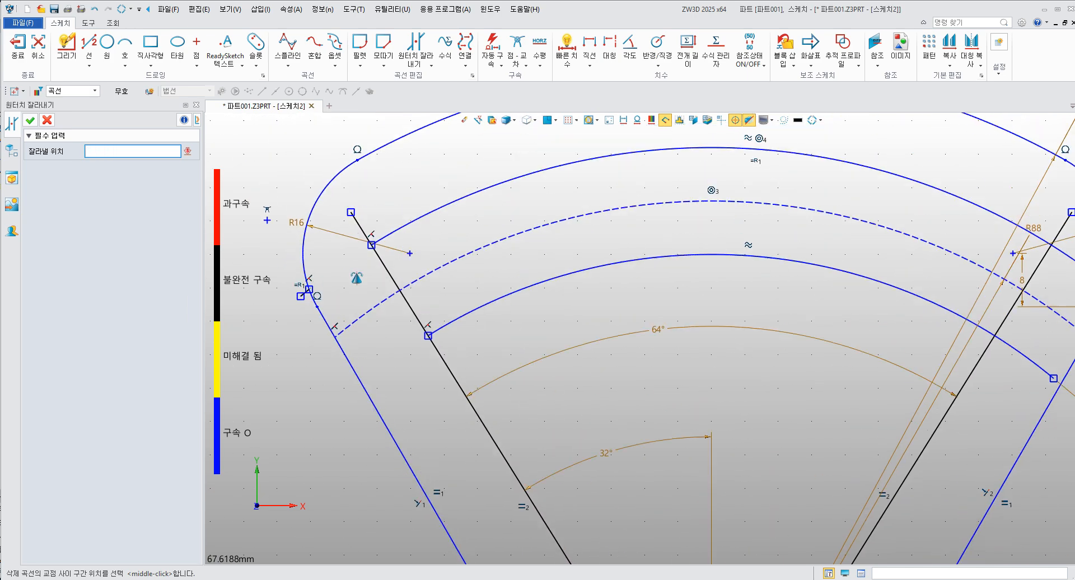
scroll(543, 319, down, 2)
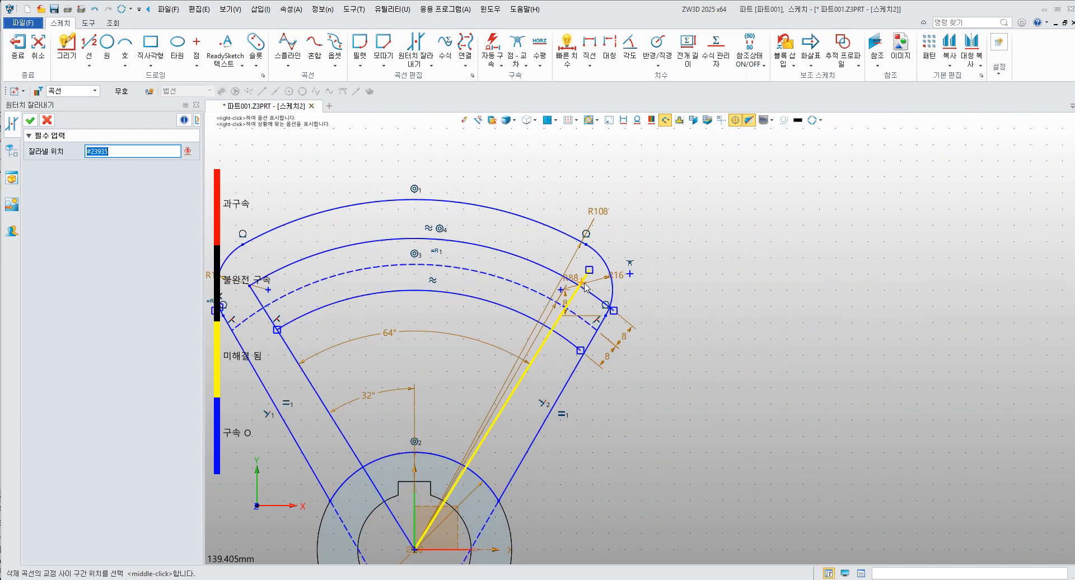
Step: Trim the right origin line beyond the outer offset arc, and trim both offset arcs beyond that line
scroll(851, 311, up, 3)
scroll(636, 340, up, 3)
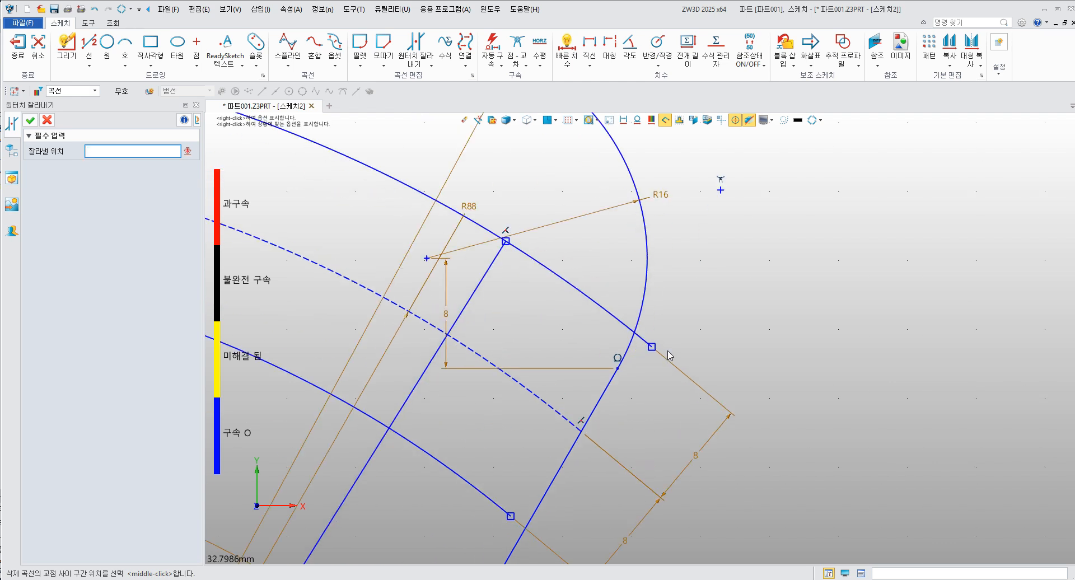
click(560, 290)
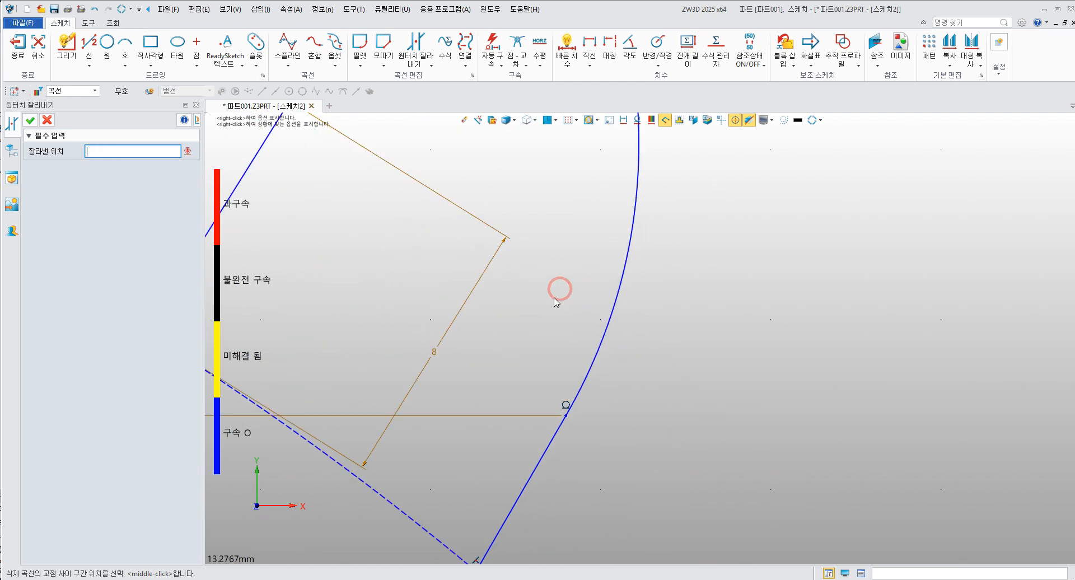
scroll(537, 288, down, 3)
middle_drag(498, 281, 686, 194)
click(531, 381)
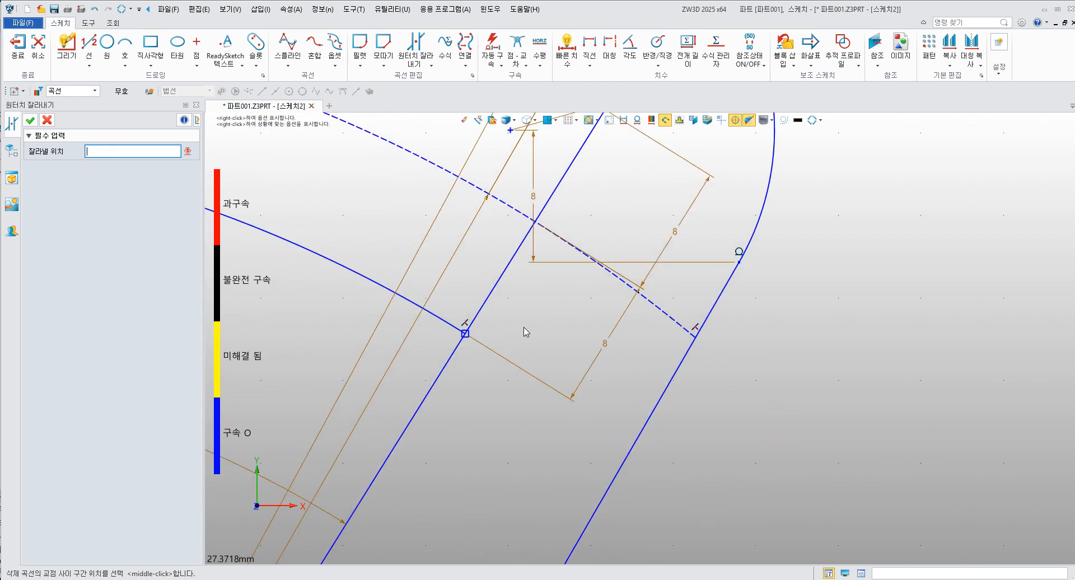
scroll(487, 284, down, 3)
middle_drag(488, 284, 702, 306)
scroll(670, 374, down, 3)
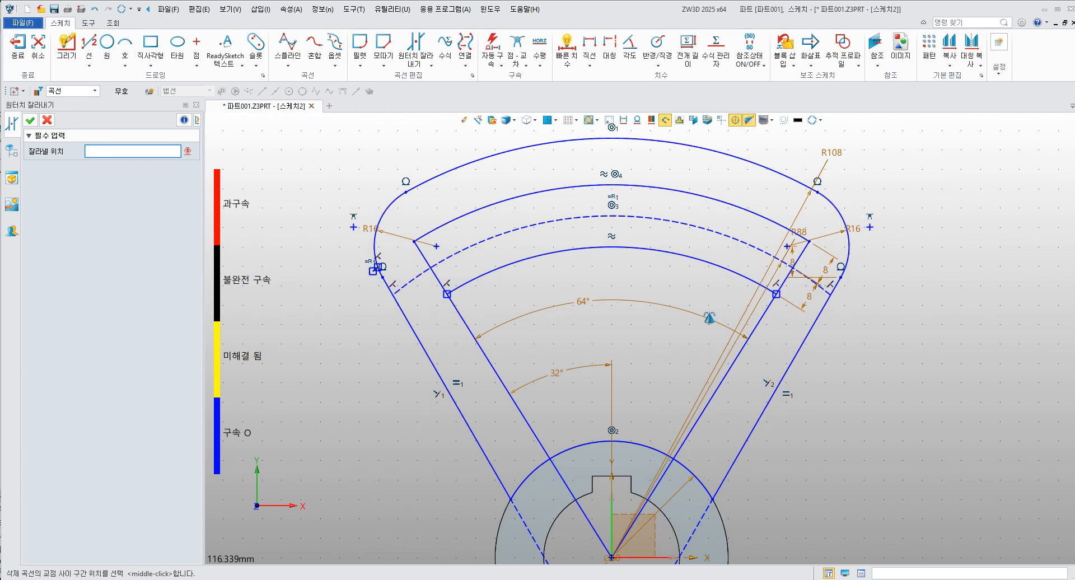
Step: Delete the short leftover arc piece outside the left R16 corner of the lever
scroll(467, 287, up, 3)
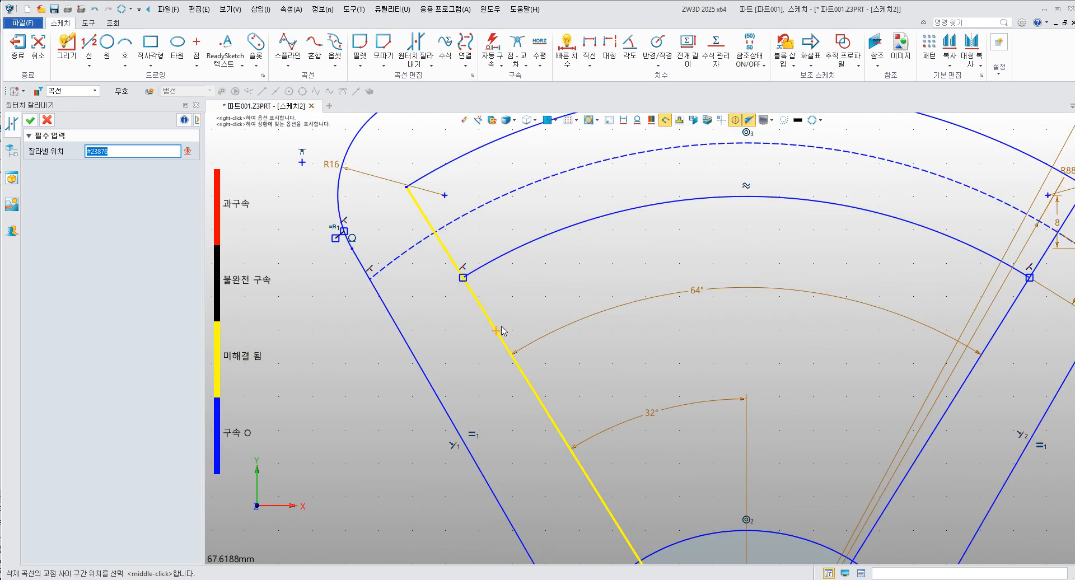
middle_click(470, 293)
scroll(342, 224, up, 3)
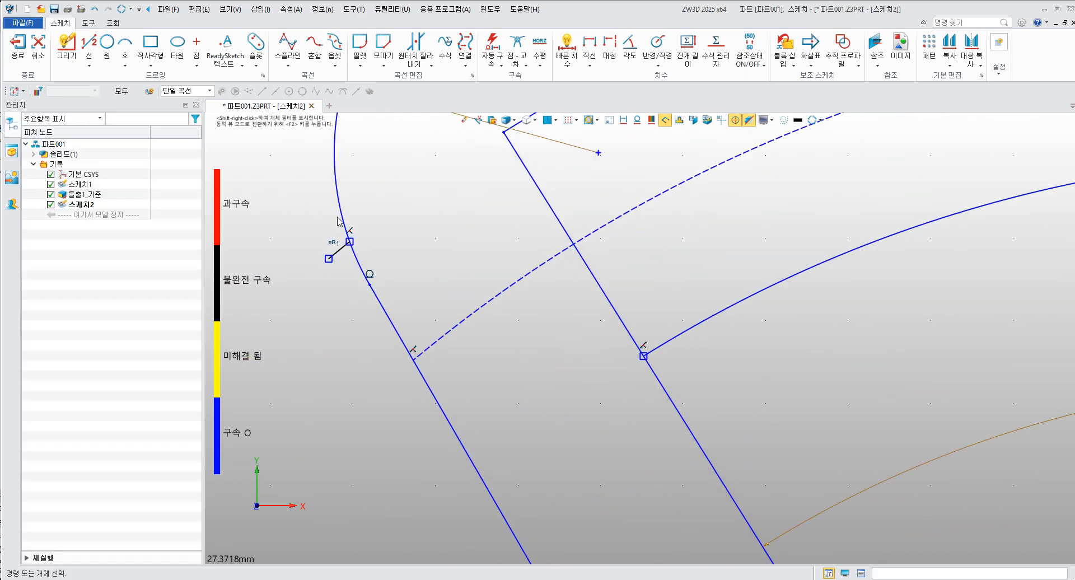
click(336, 257)
key(Delete)
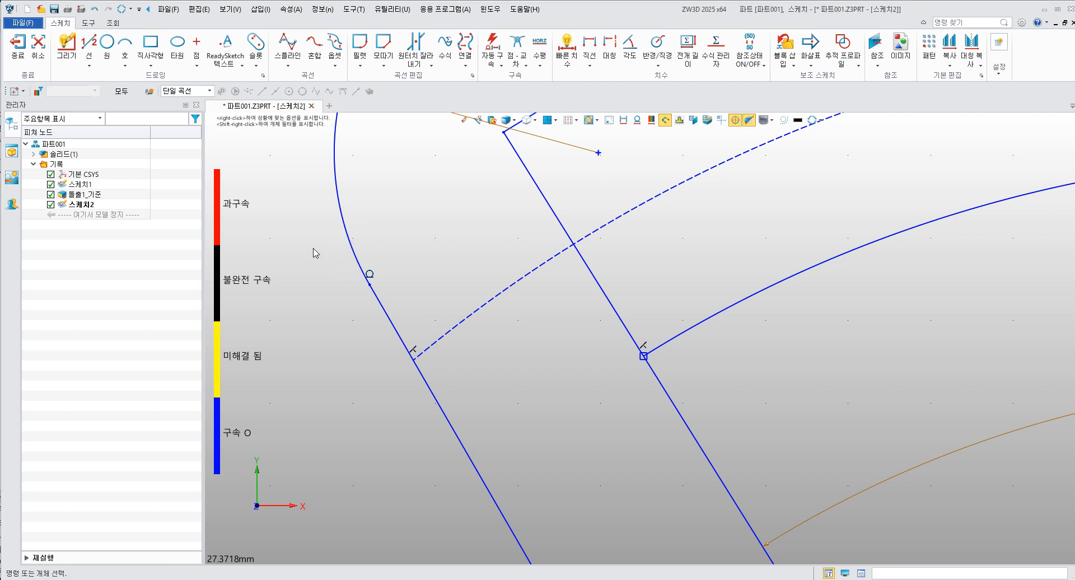
click(465, 121)
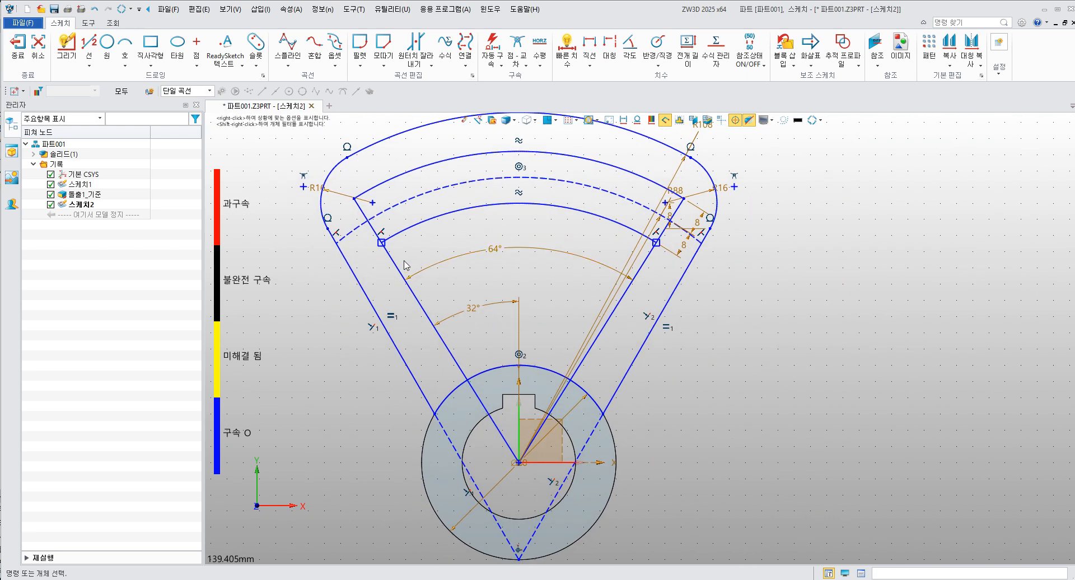
Step: Split the left origin line at its intersection with the inner offset arc using Trim/Break at Point
scroll(448, 341, up, 3)
scroll(458, 374, down, 2)
scroll(458, 374, down, 1)
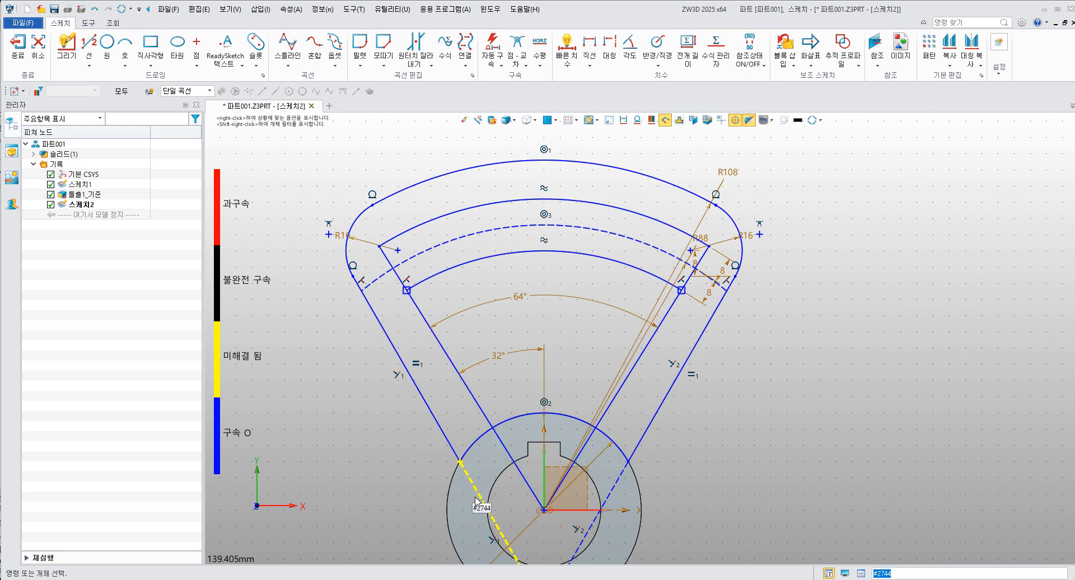
click(427, 63)
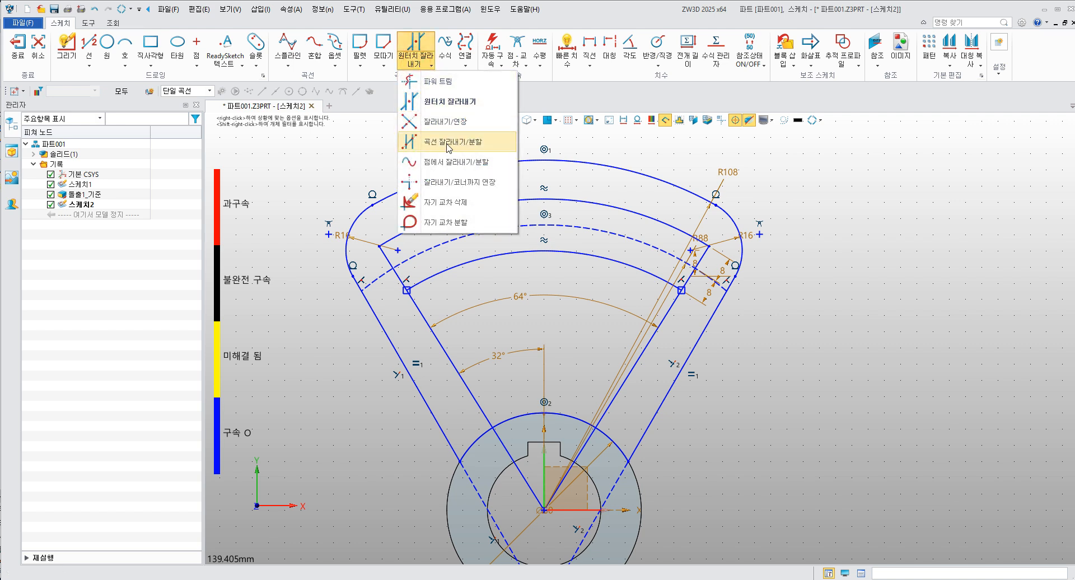
click(457, 163)
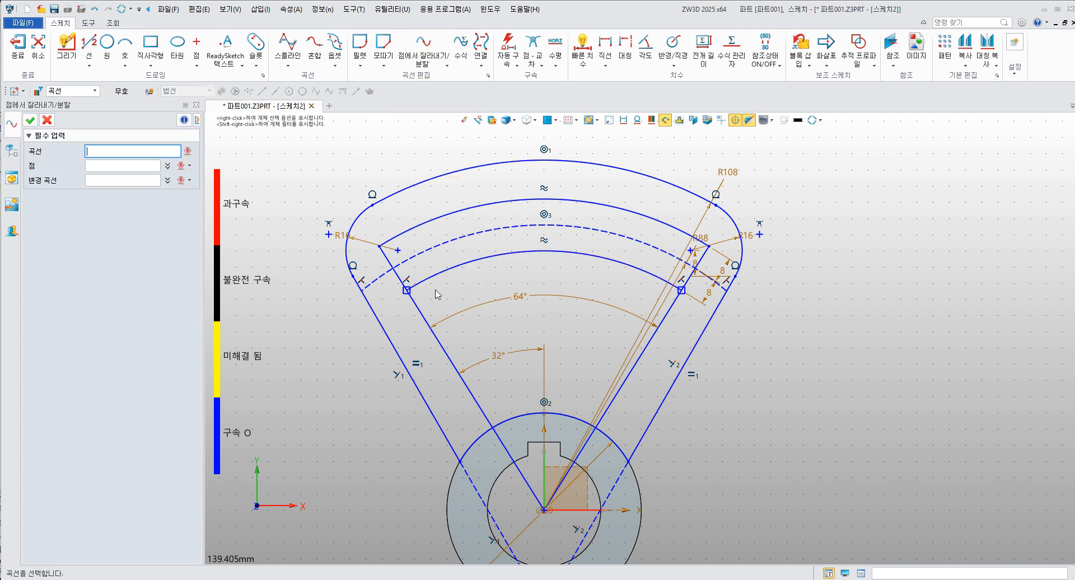
click(418, 315)
scroll(407, 294, up, 4)
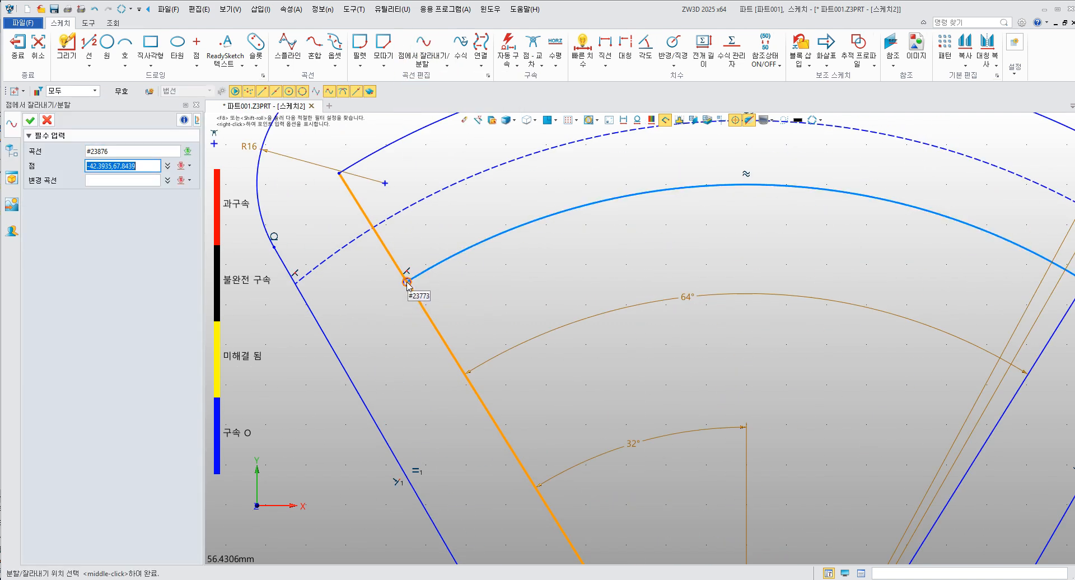
scroll(460, 306, down, 4)
middle_click(474, 276)
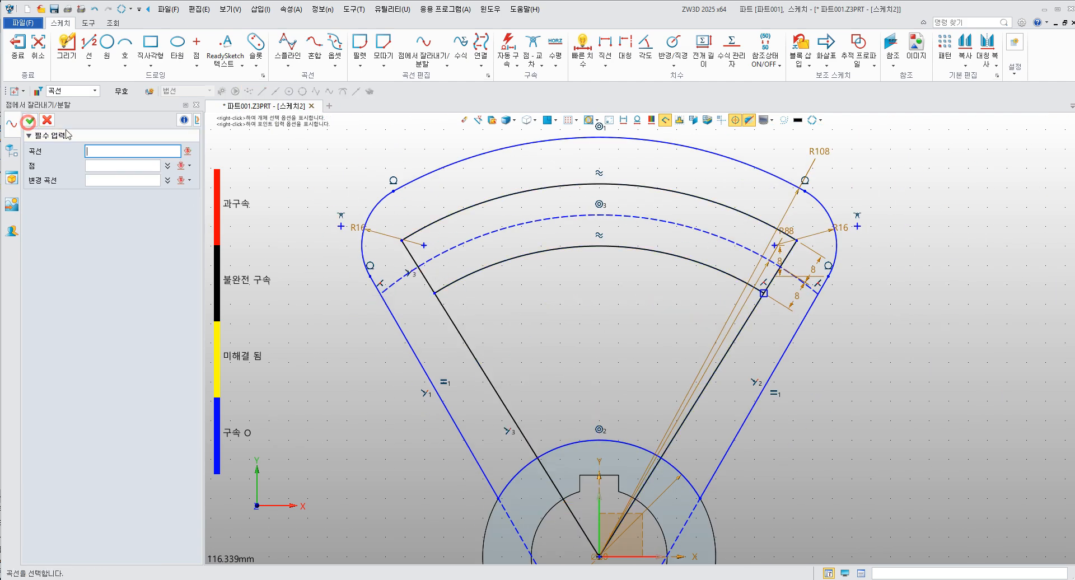
Step: Split the right origin line at the end point of the inner offset arc
middle_drag(475, 276, 374, 258)
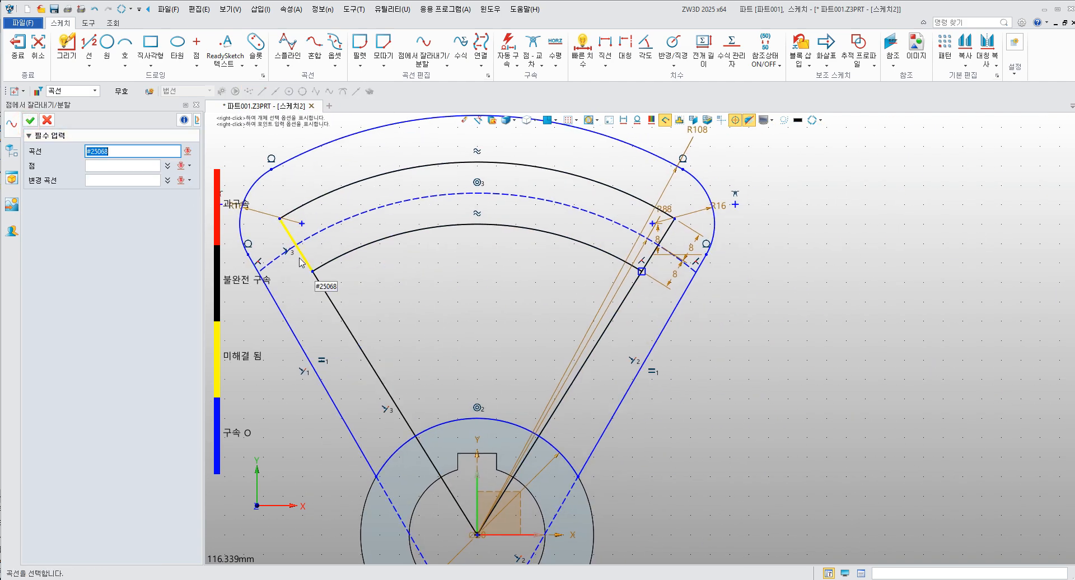
click(634, 283)
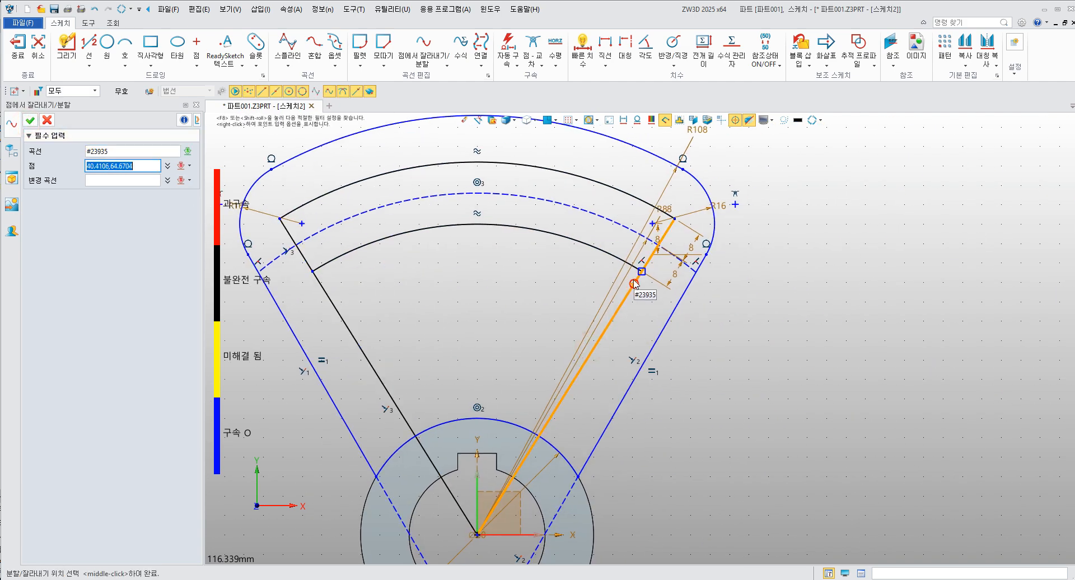
click(635, 281)
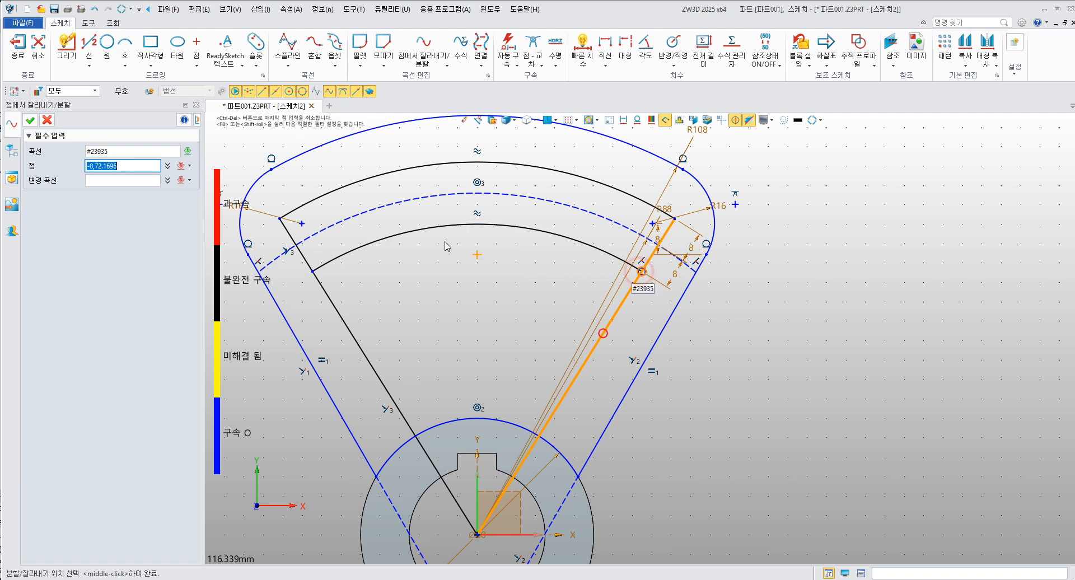
click(31, 121)
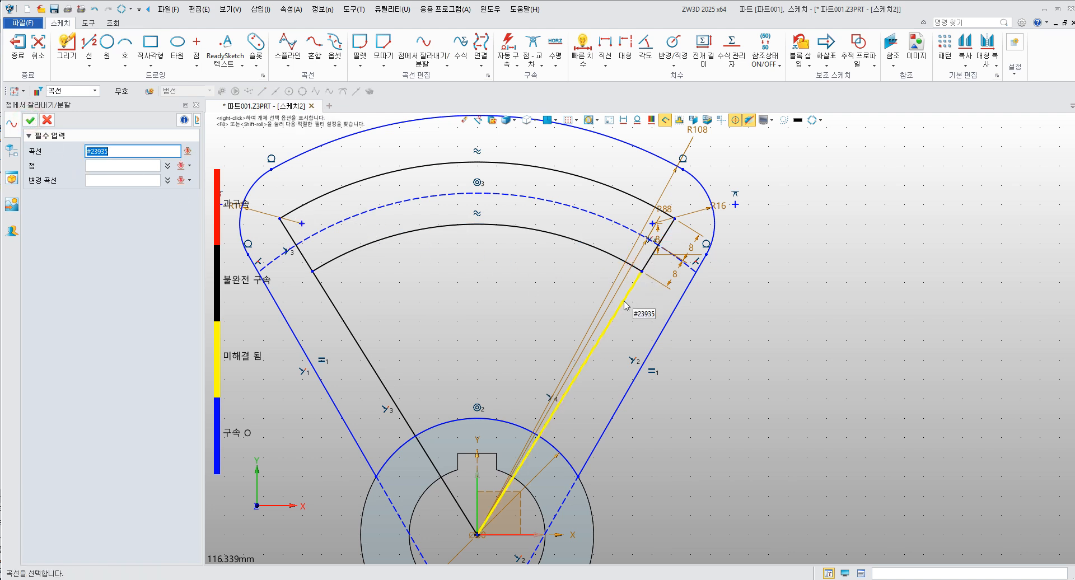
click(336, 310)
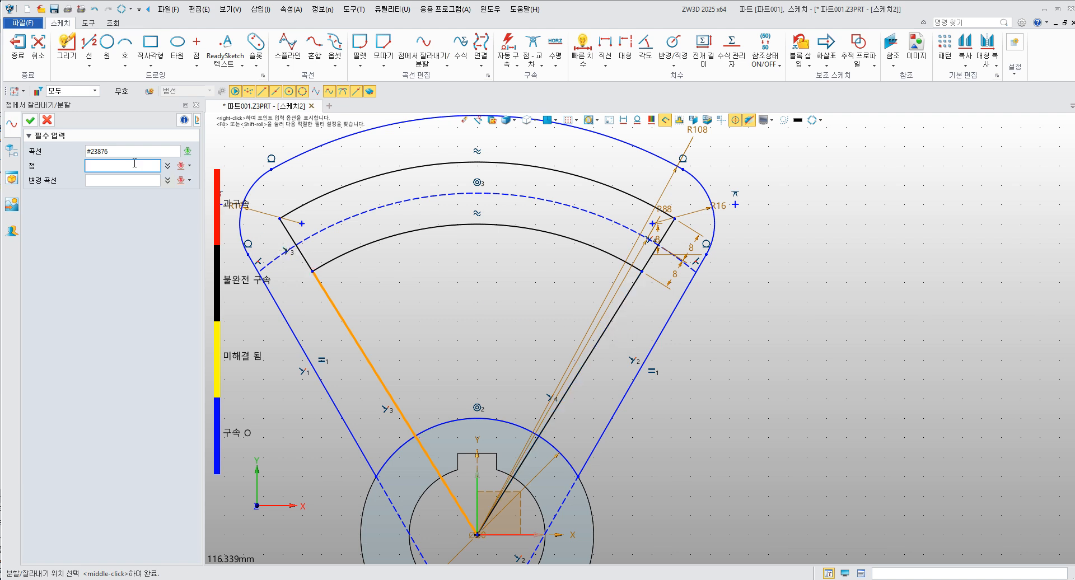
click(55, 120)
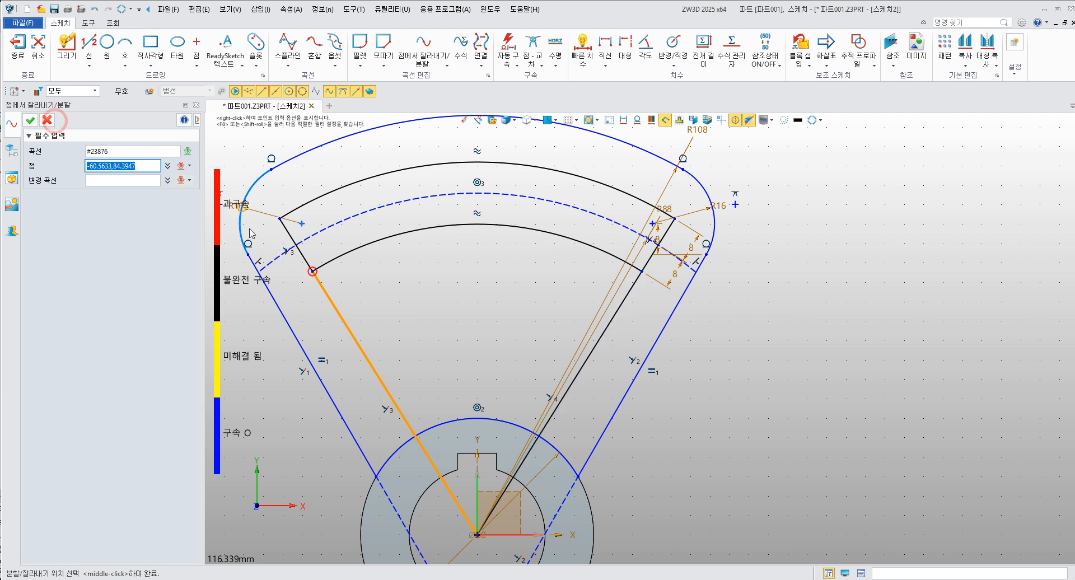
click(47, 119)
Step: Convert the left and right line segments between the sketch origin and the inner slot arc to construction lines
click(346, 324)
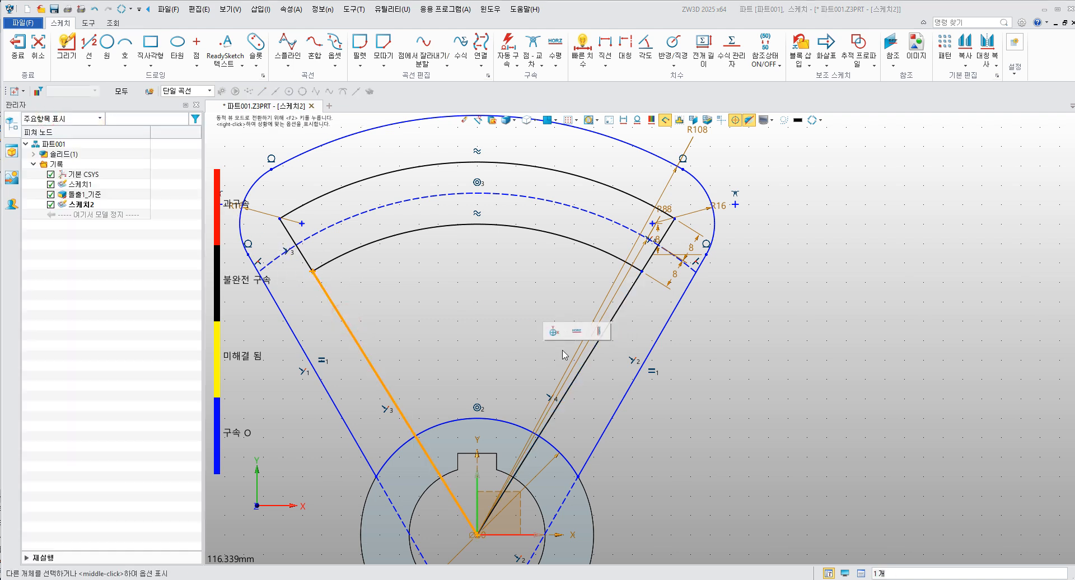
click(595, 347)
right_click(596, 347)
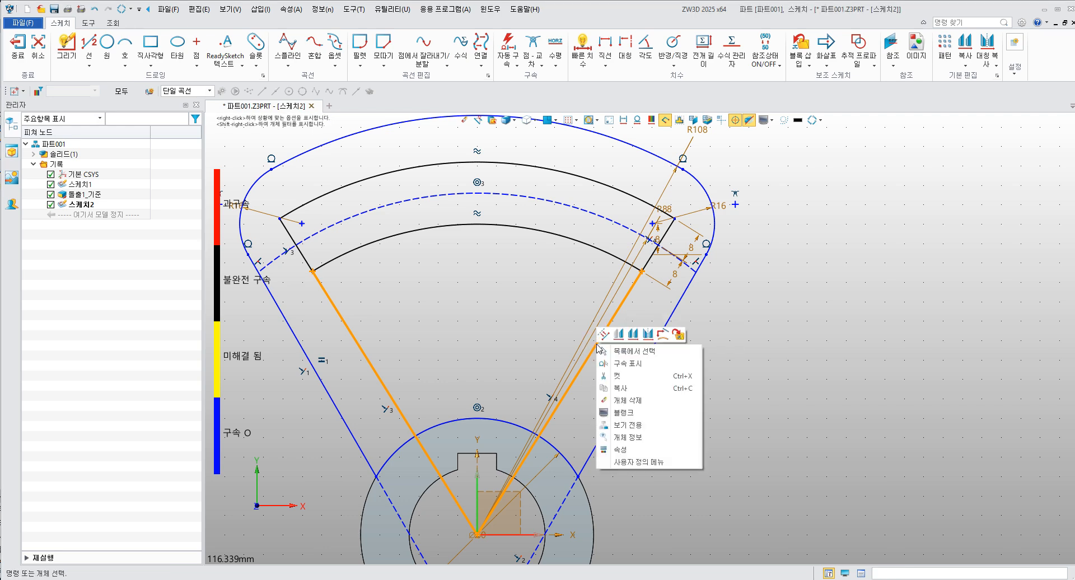
click(609, 336)
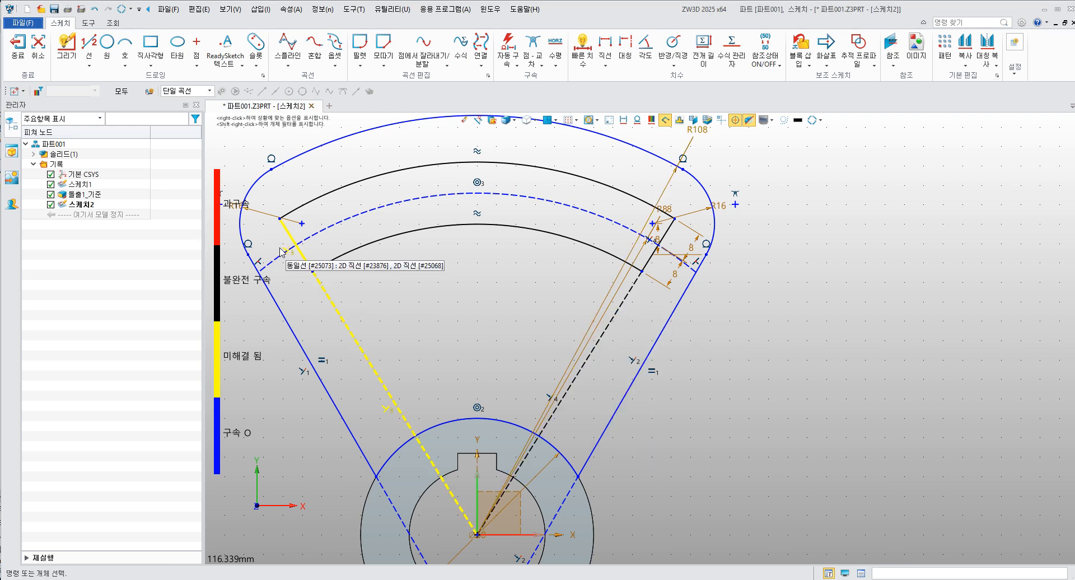
Step: Fillet the slot's upper-left corner between the outer arc and the short end line with an 8 mm radius
scroll(336, 240, up, 3)
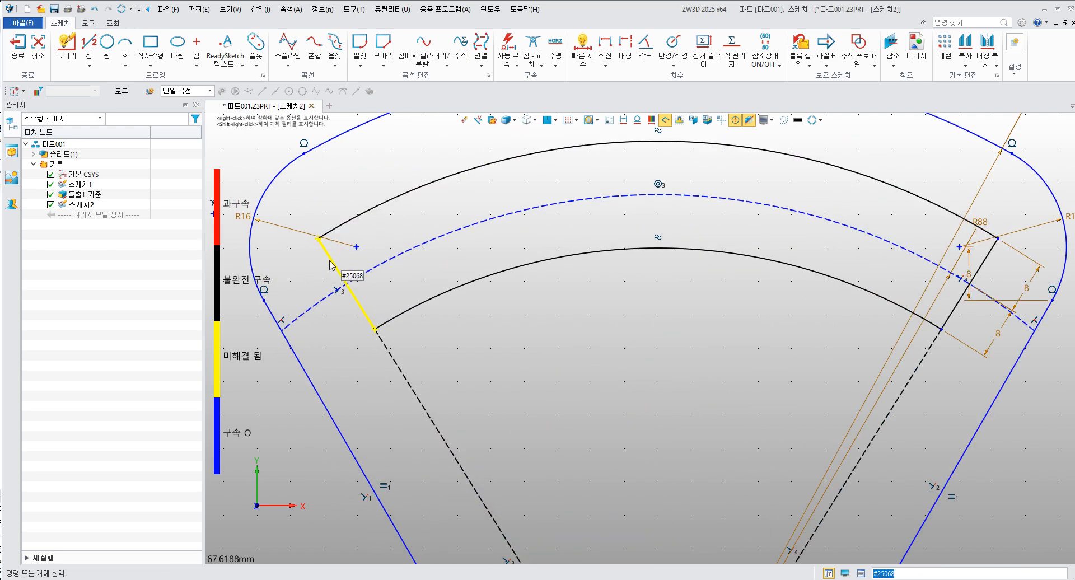
click(360, 54)
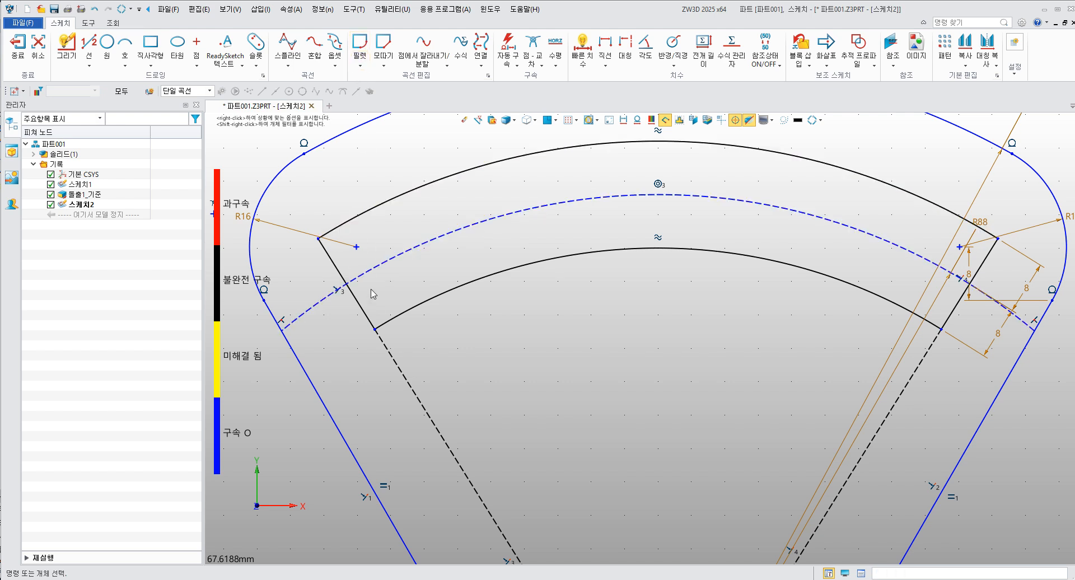
click(359, 50)
click(365, 211)
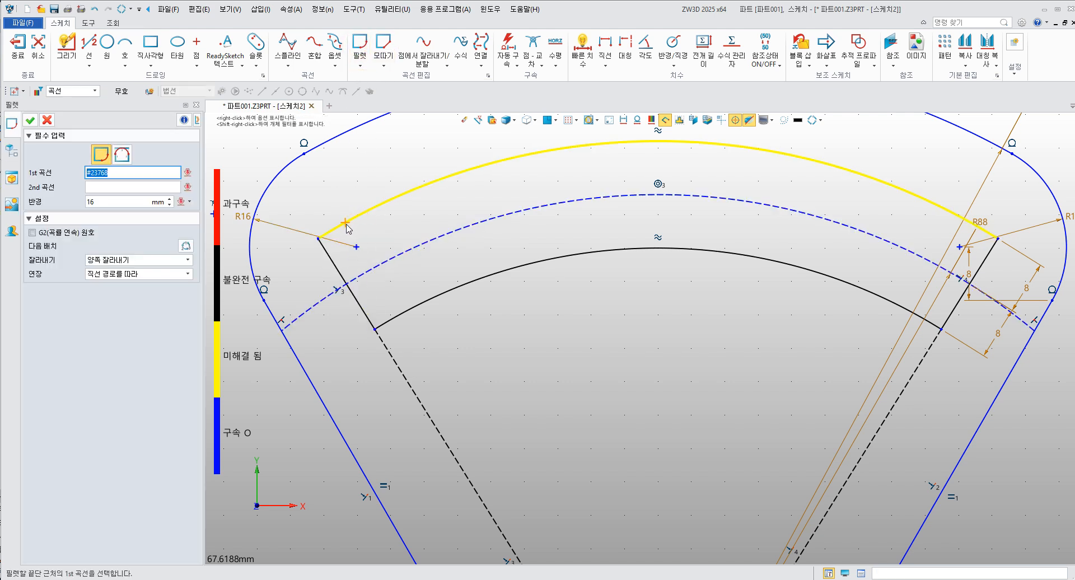
scroll(347, 227, up, 1)
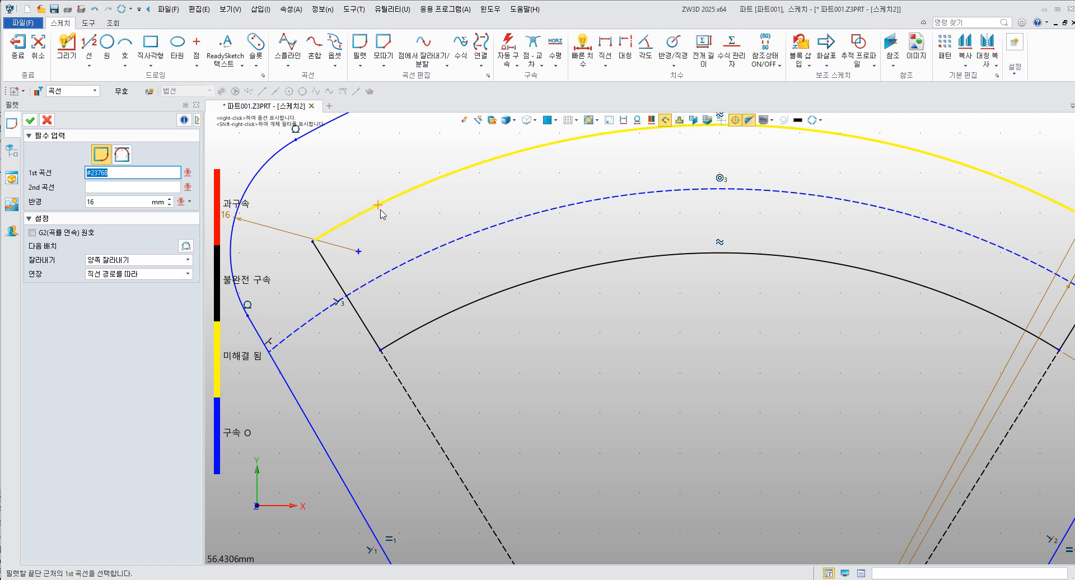
click(332, 273)
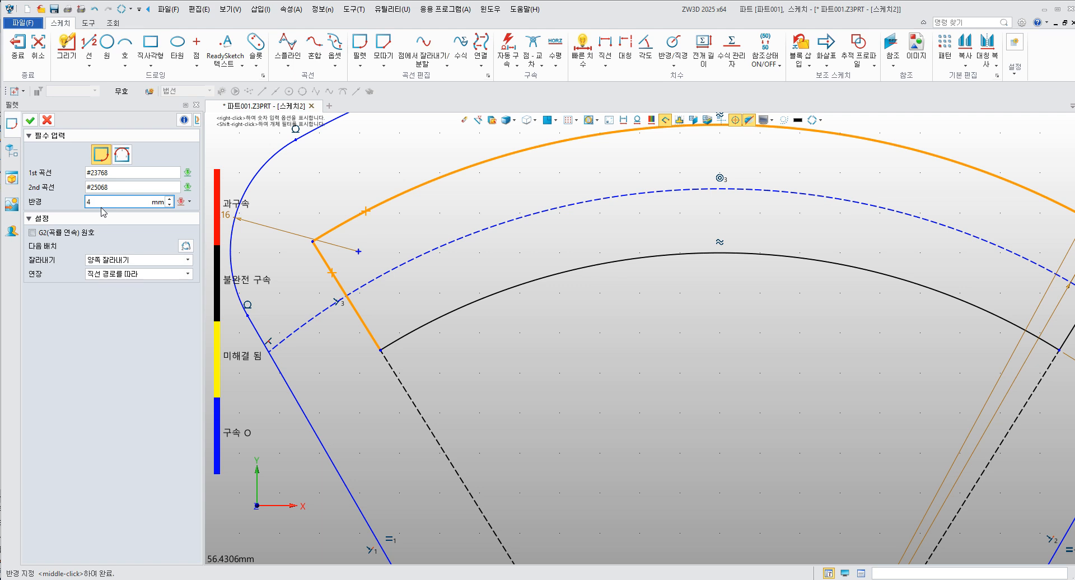
text(8)
key(Return)
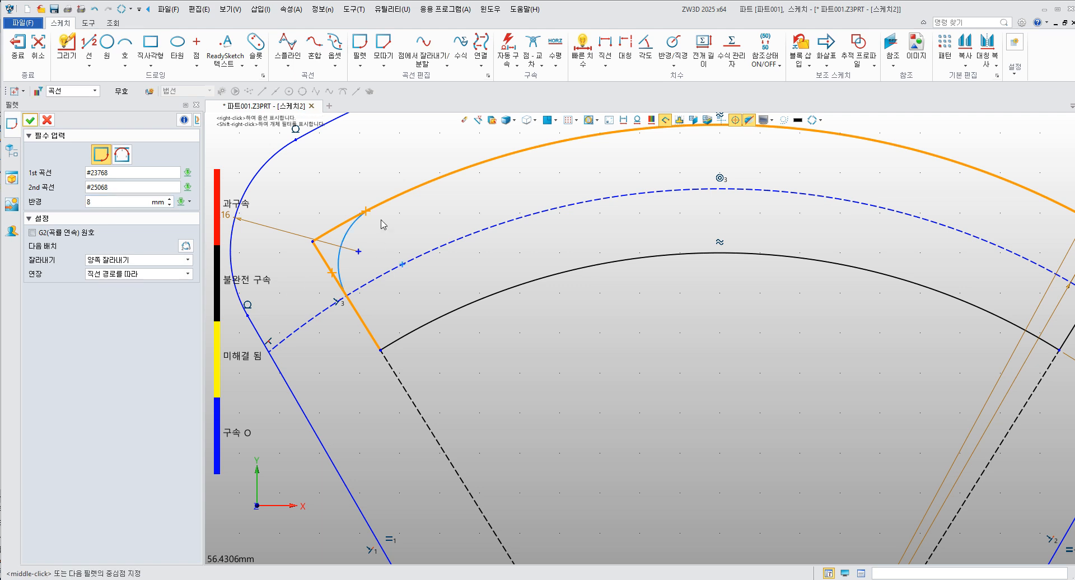
click(30, 120)
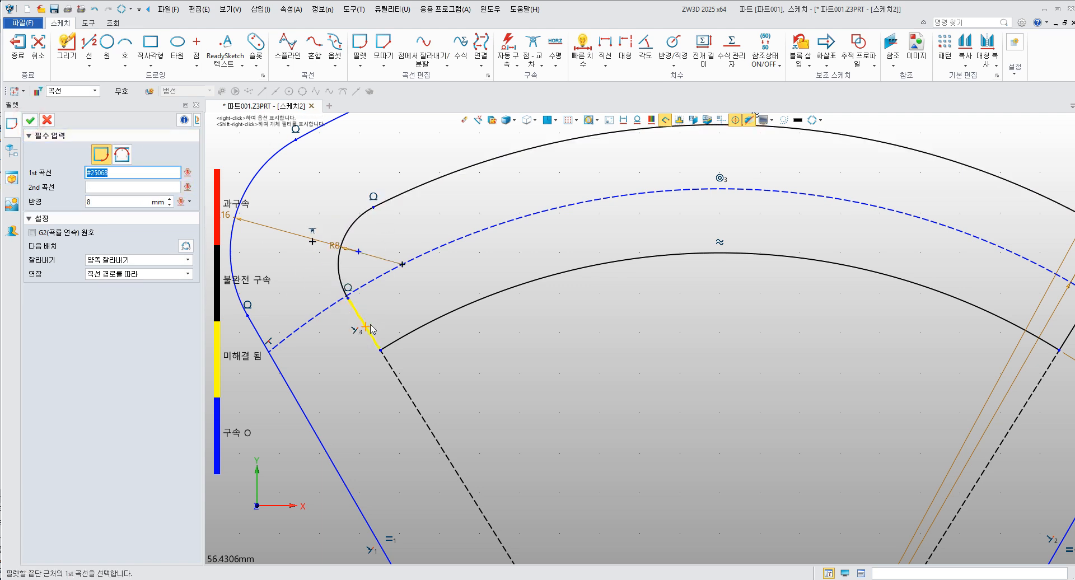
Step: Fillet the slot's lower-left corner between the short end line and the inner arc with an 8 mm radius
click(418, 328)
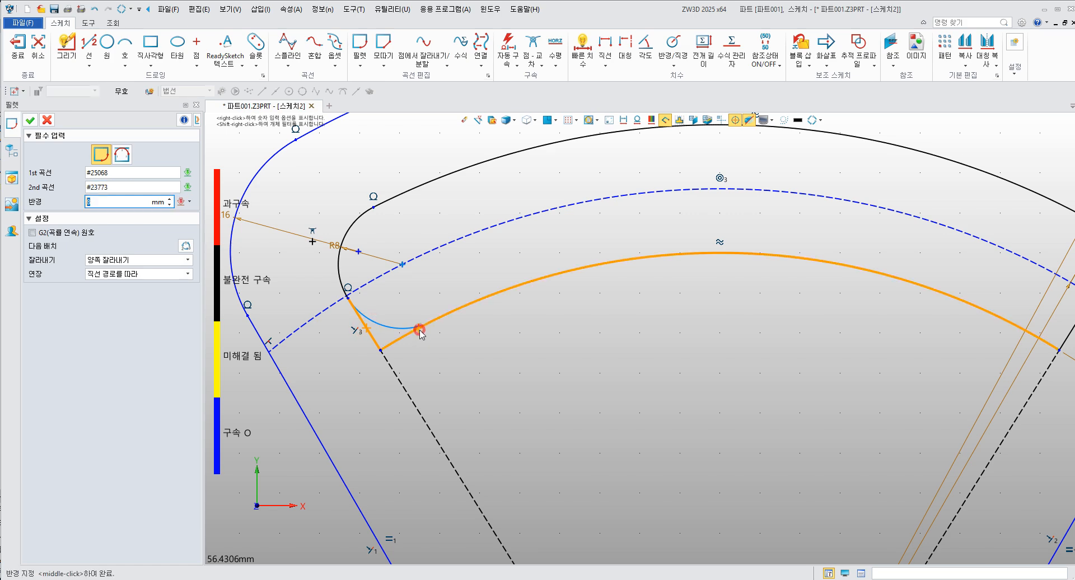
click(30, 120)
scroll(666, 241, down, 3)
scroll(666, 234, up, 5)
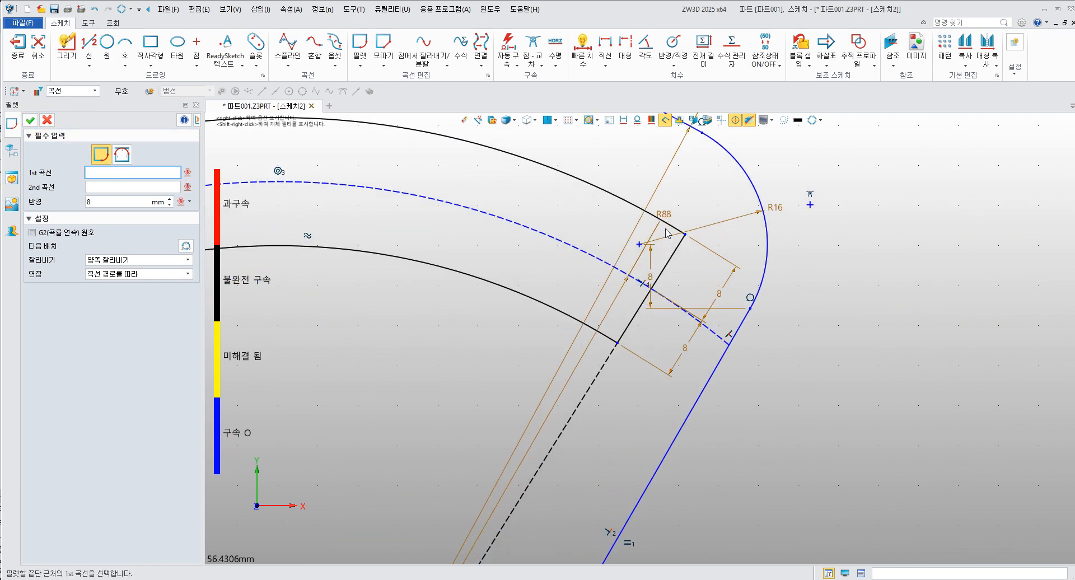
Step: Fillet the upper and lower corners at the slot's right end with an 8 mm radius
click(646, 212)
click(672, 254)
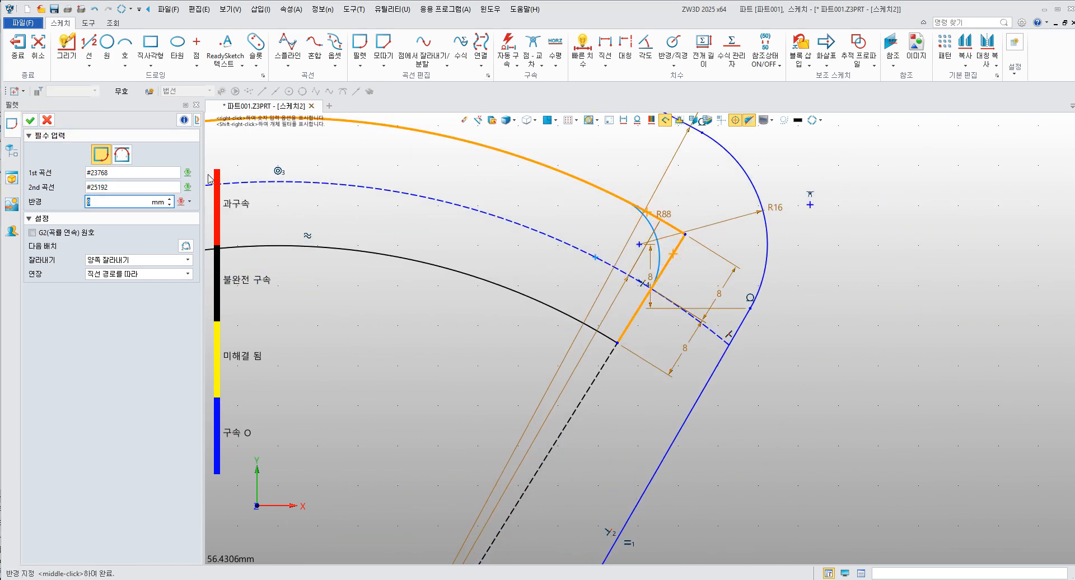
click(31, 119)
click(547, 304)
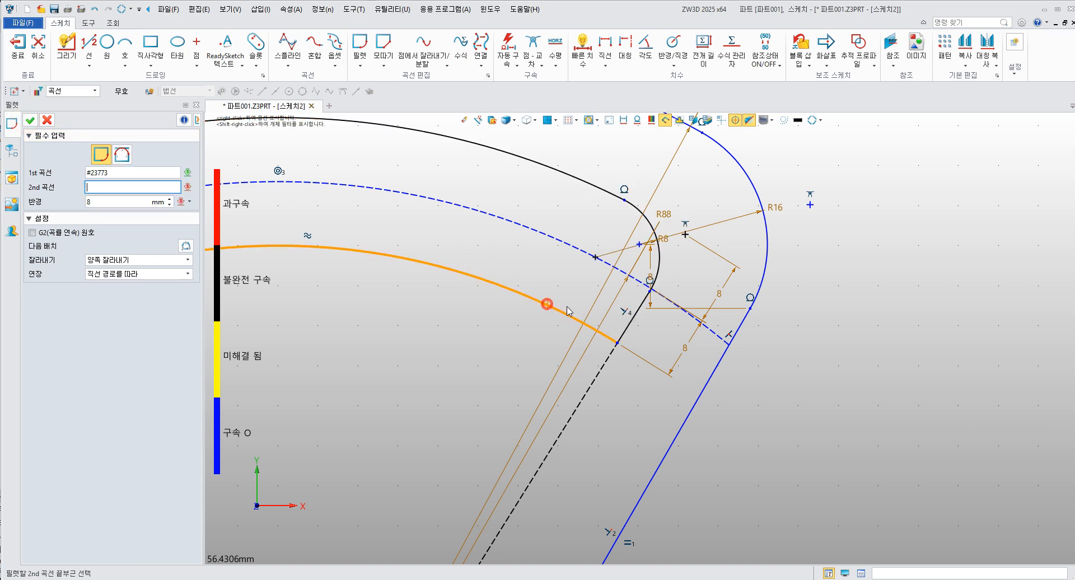
click(633, 316)
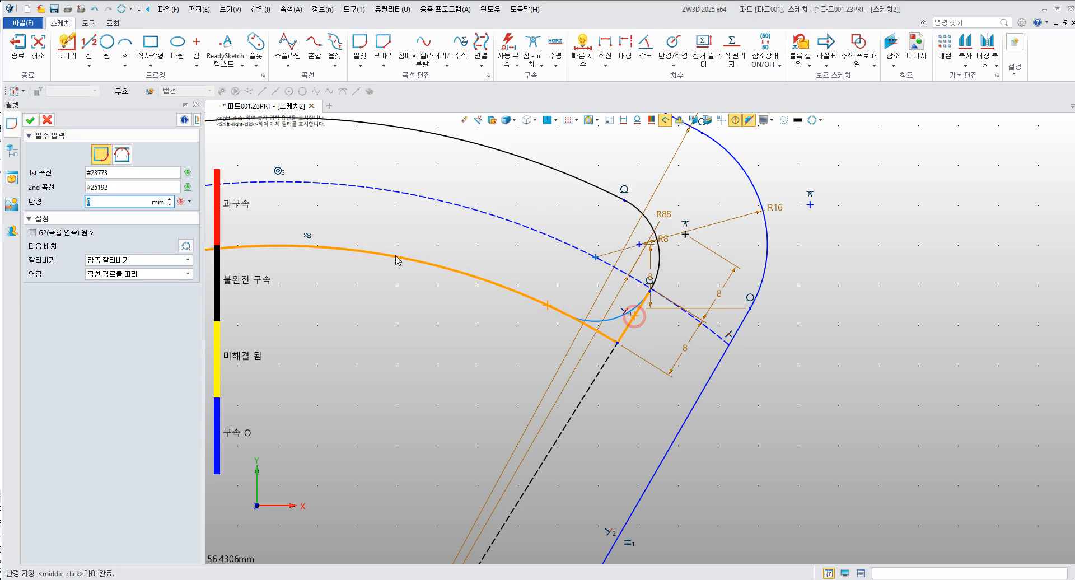
click(30, 120)
Step: Auto-constrain the whole slot outline and its construction lines, using the sketch origin as the base point
scroll(602, 293, down, 5)
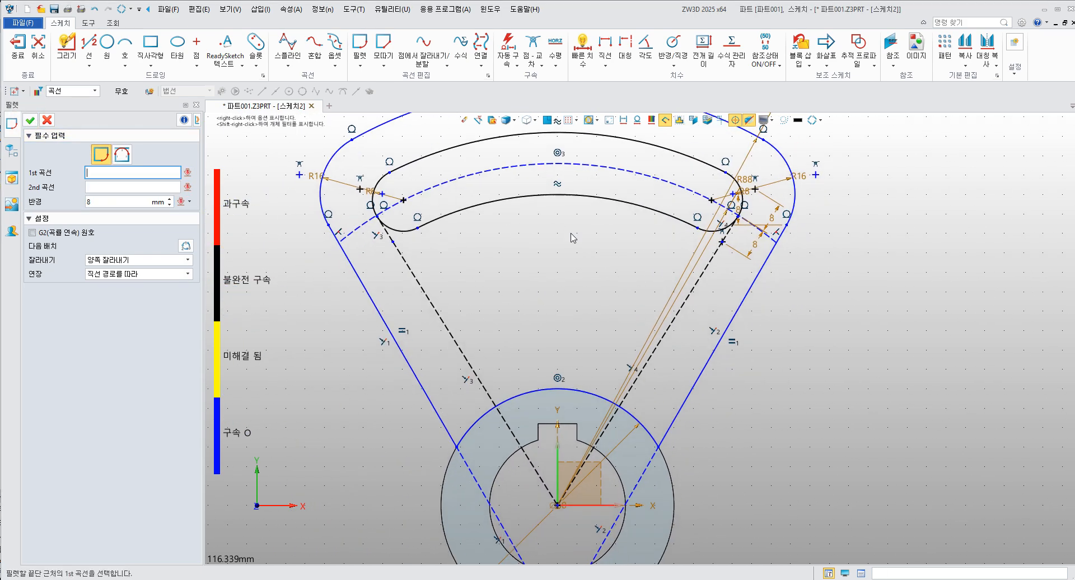
middle_drag(537, 277, 500, 316)
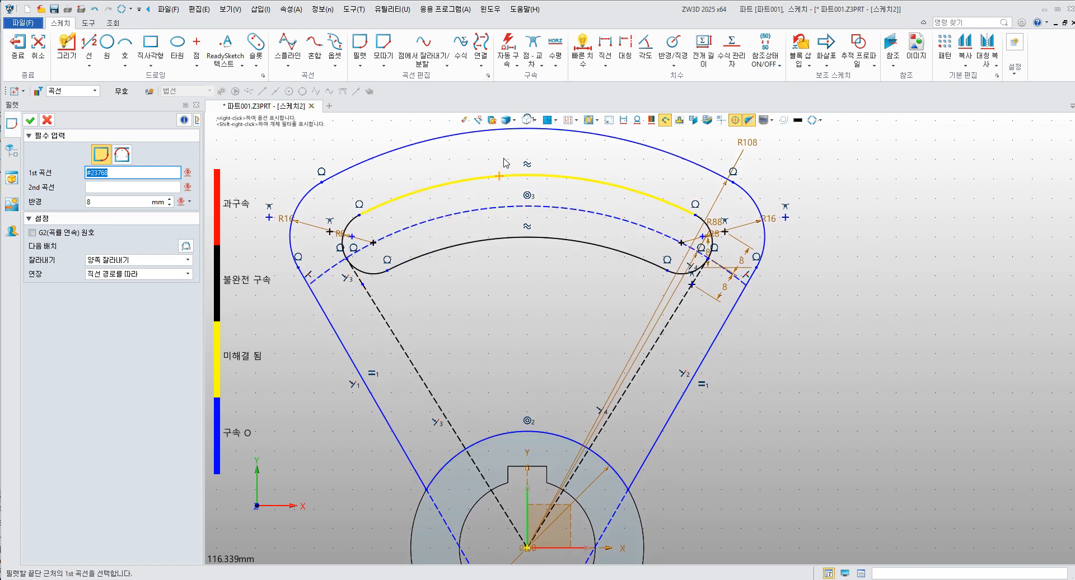
click(507, 49)
middle_drag(527, 547, 522, 468)
click(522, 467)
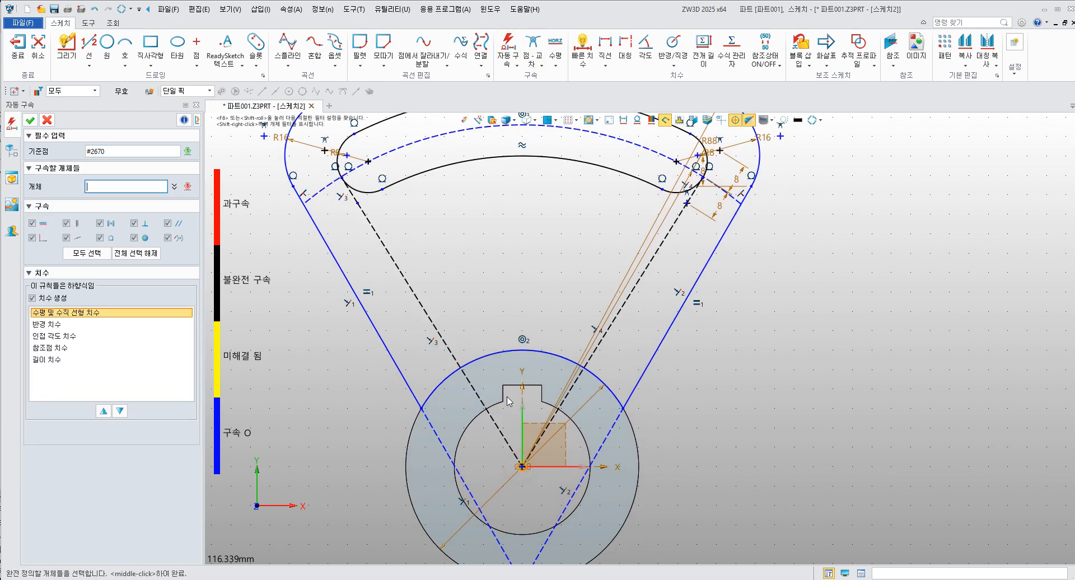
middle_drag(486, 325, 512, 389)
click(342, 295)
click(404, 296)
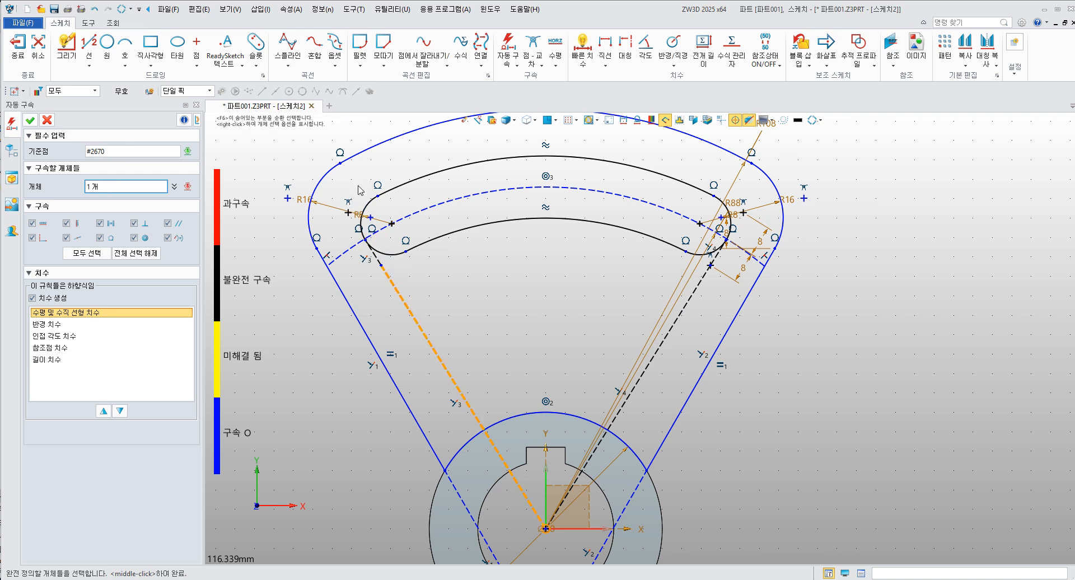
click(362, 218)
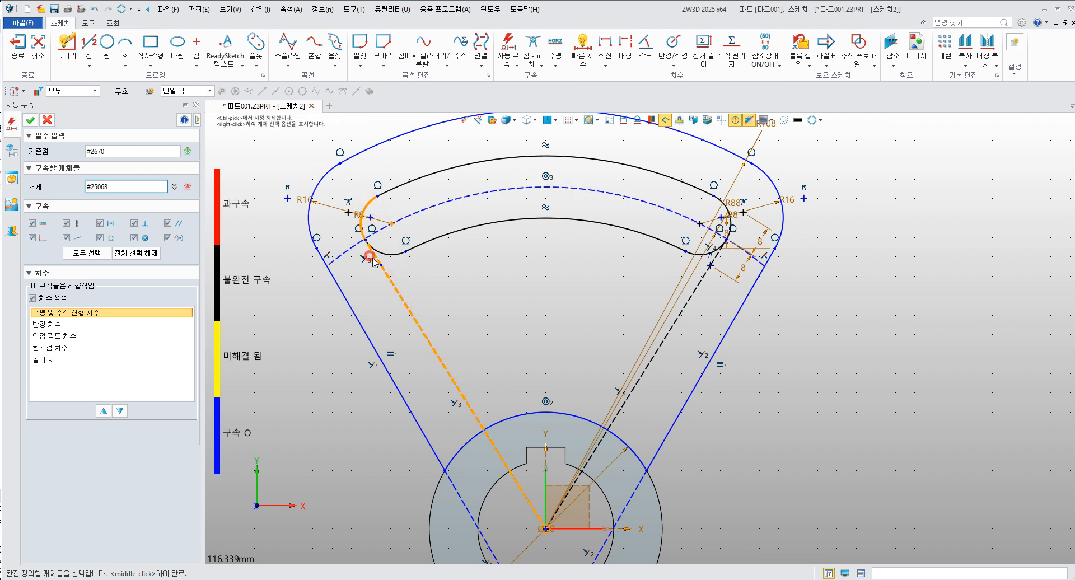
click(370, 257)
click(449, 229)
click(430, 175)
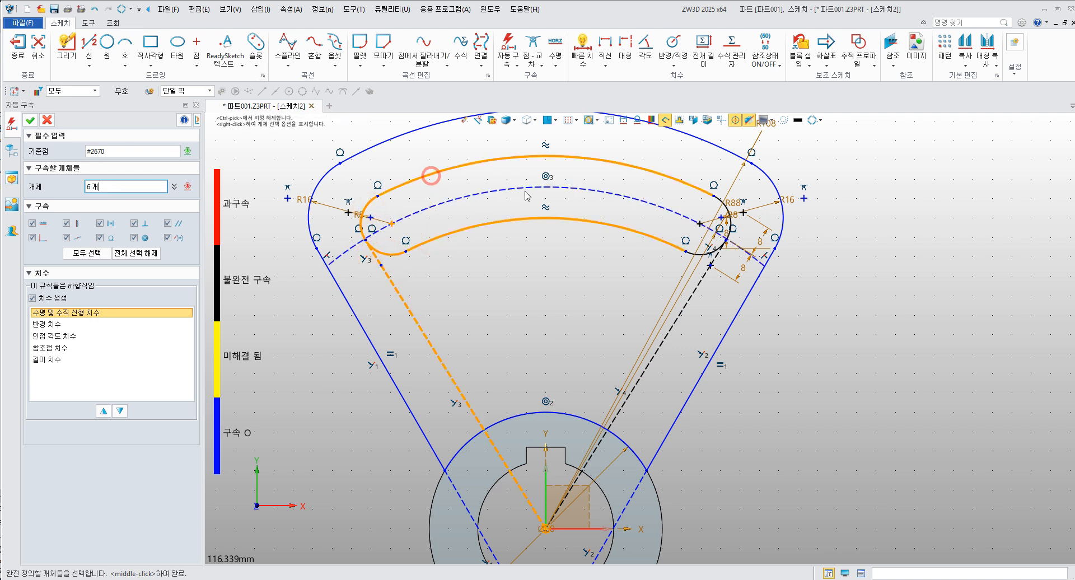
scroll(755, 196, up, 3)
click(703, 241)
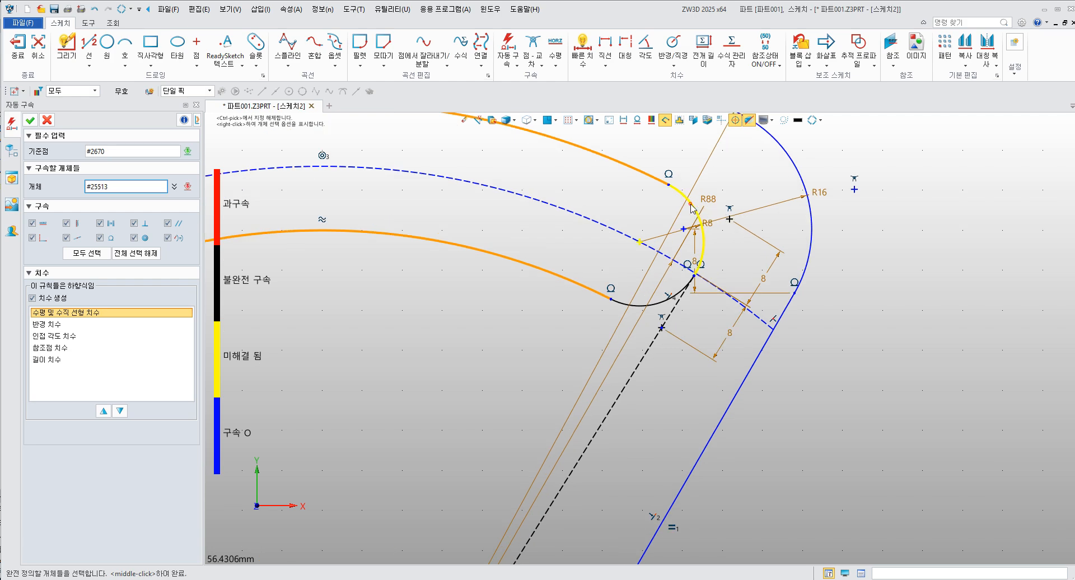
click(667, 301)
click(653, 341)
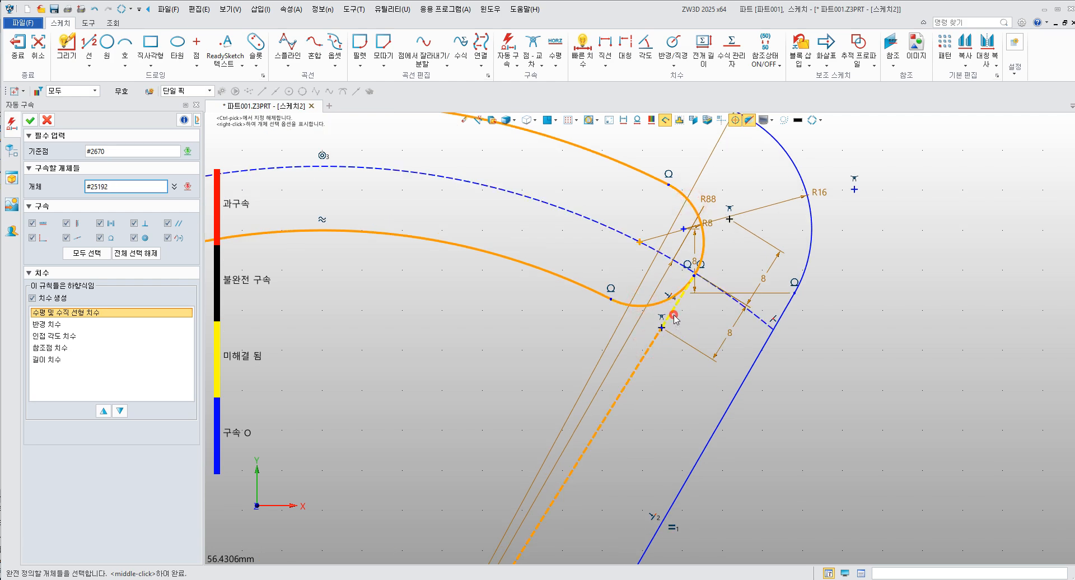
click(674, 316)
scroll(674, 316, down, 5)
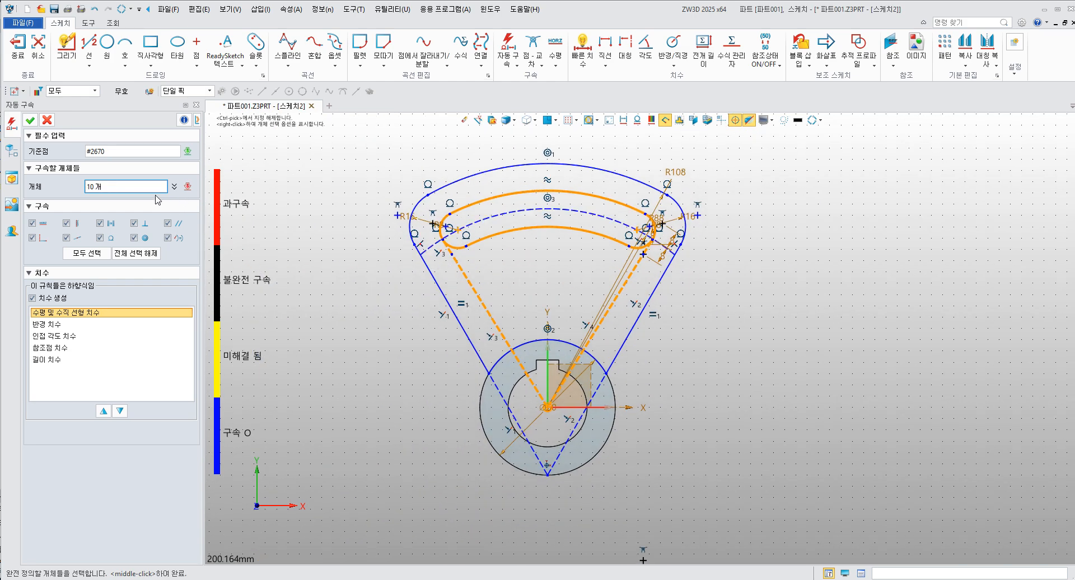
click(31, 119)
Step: Check the constraint state of the slot and lever outline against the colour legend
scroll(543, 243, up, 3)
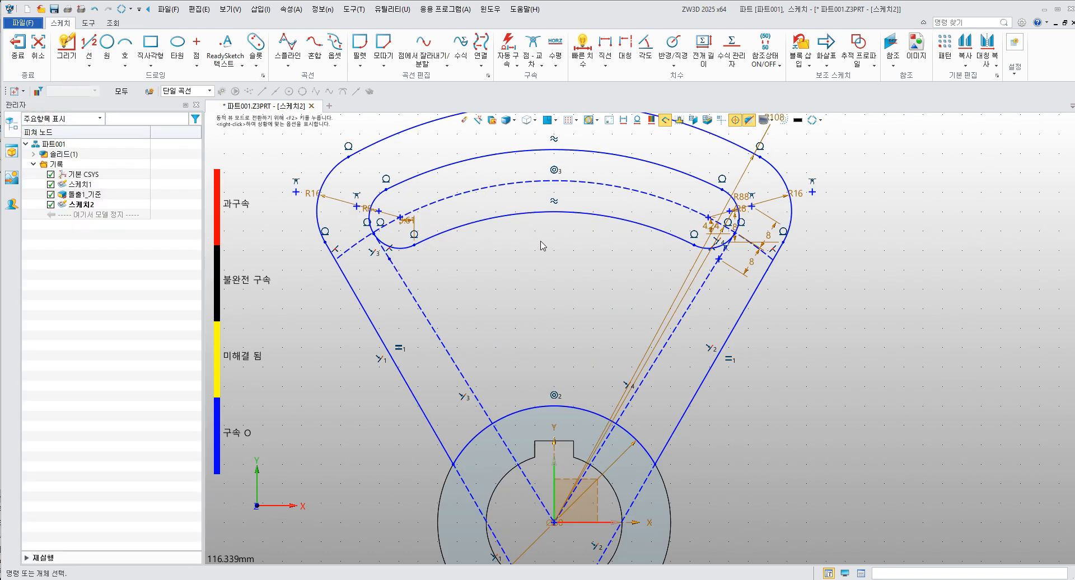
middle_drag(548, 266, 546, 274)
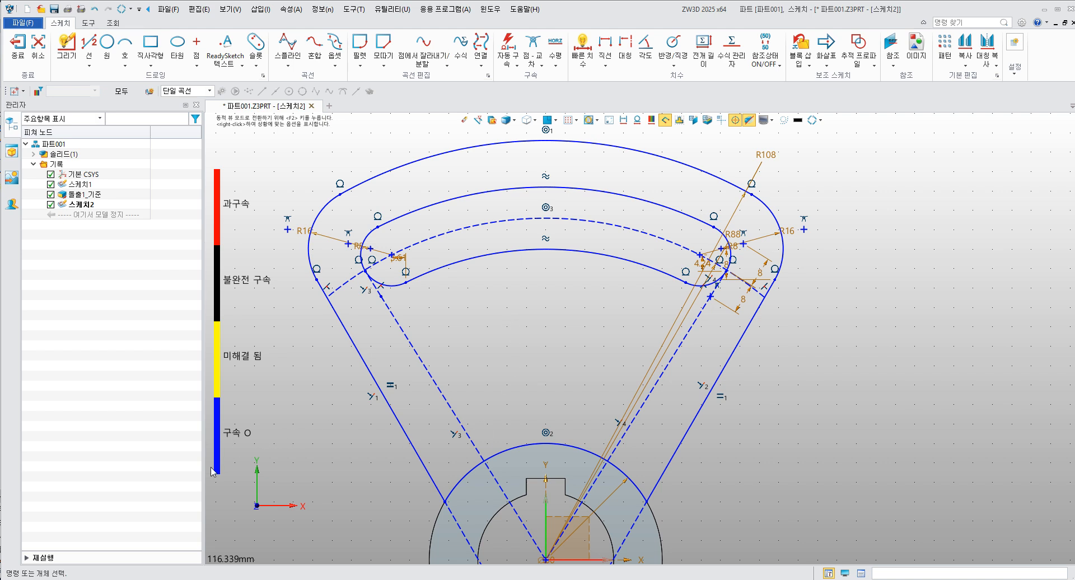
middle_drag(425, 328, 489, 276)
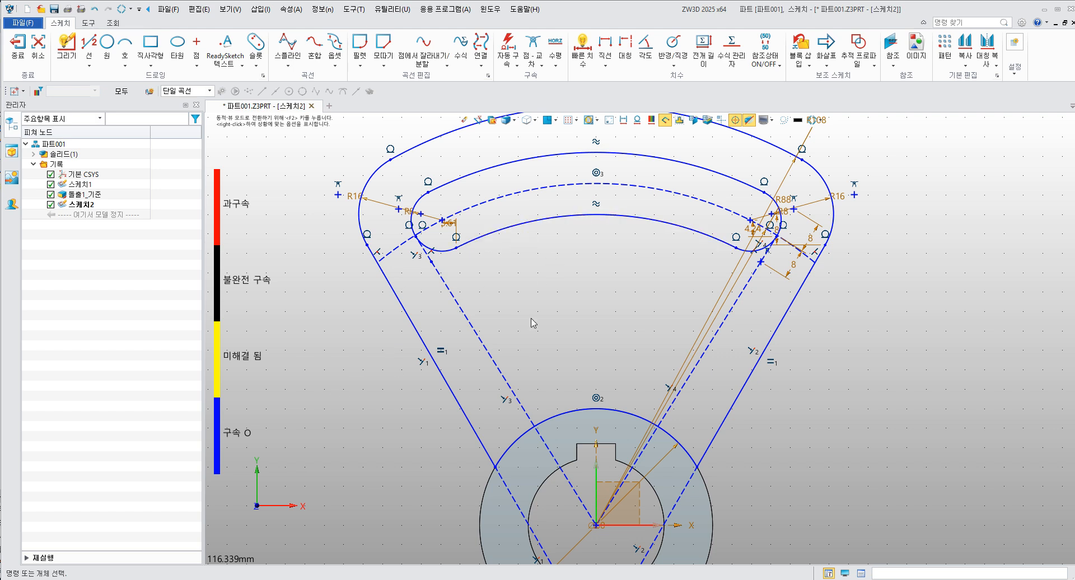
scroll(526, 300, down, 3)
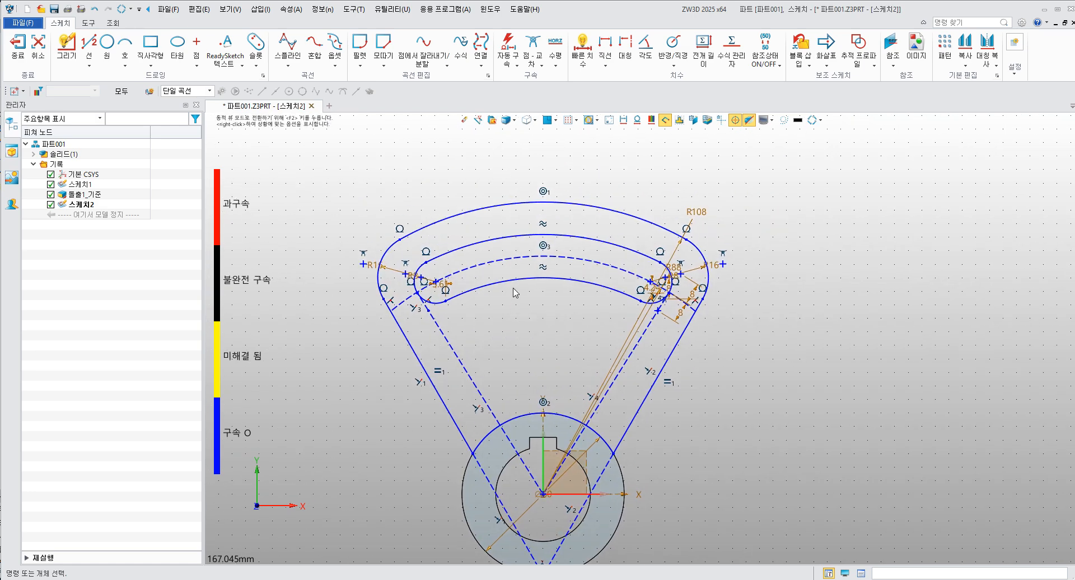
scroll(534, 291, up, 6)
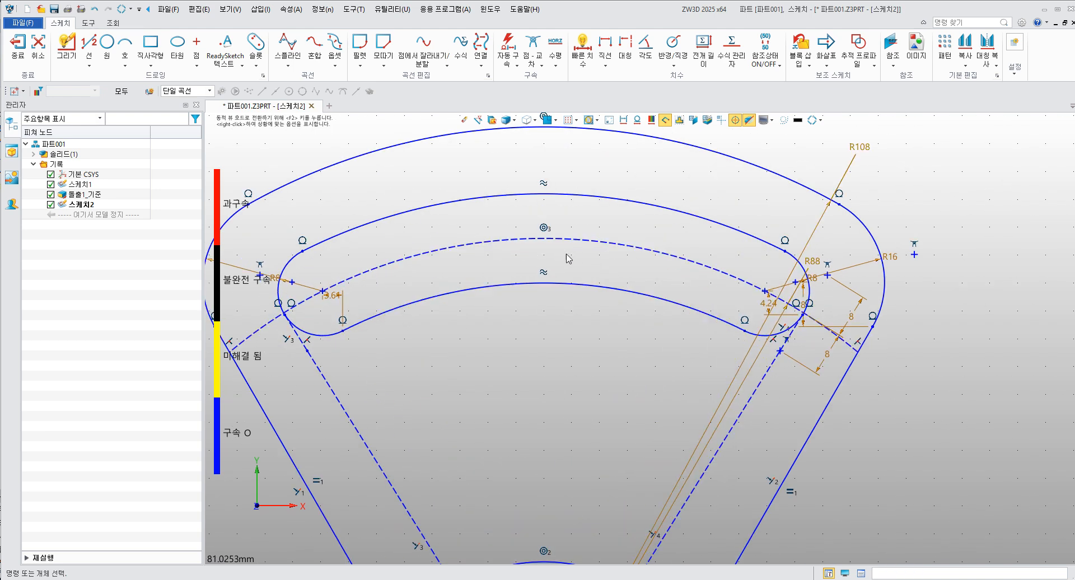
scroll(558, 267, down, 4)
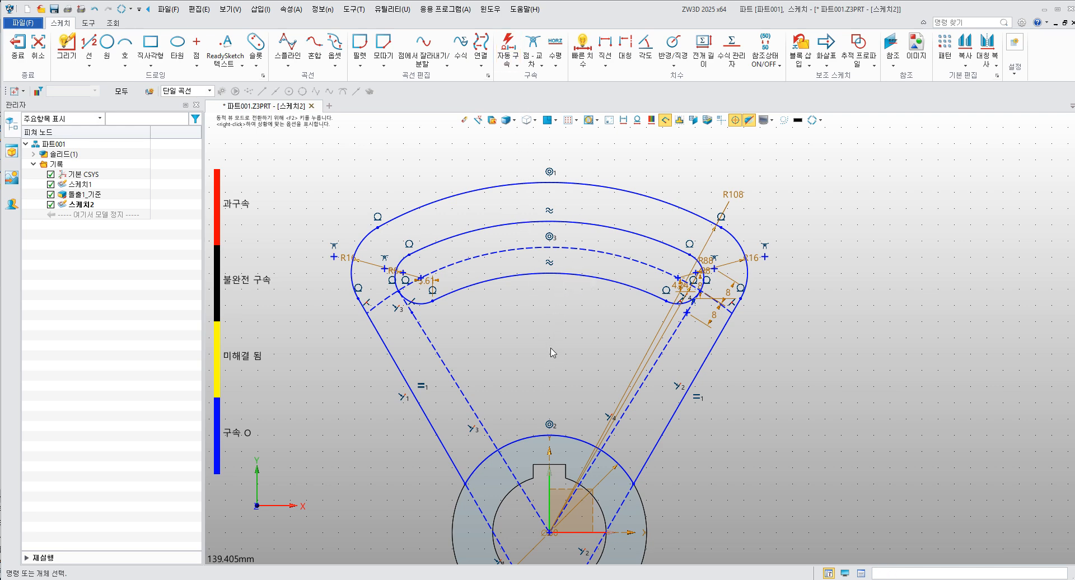
scroll(563, 403, down, 3)
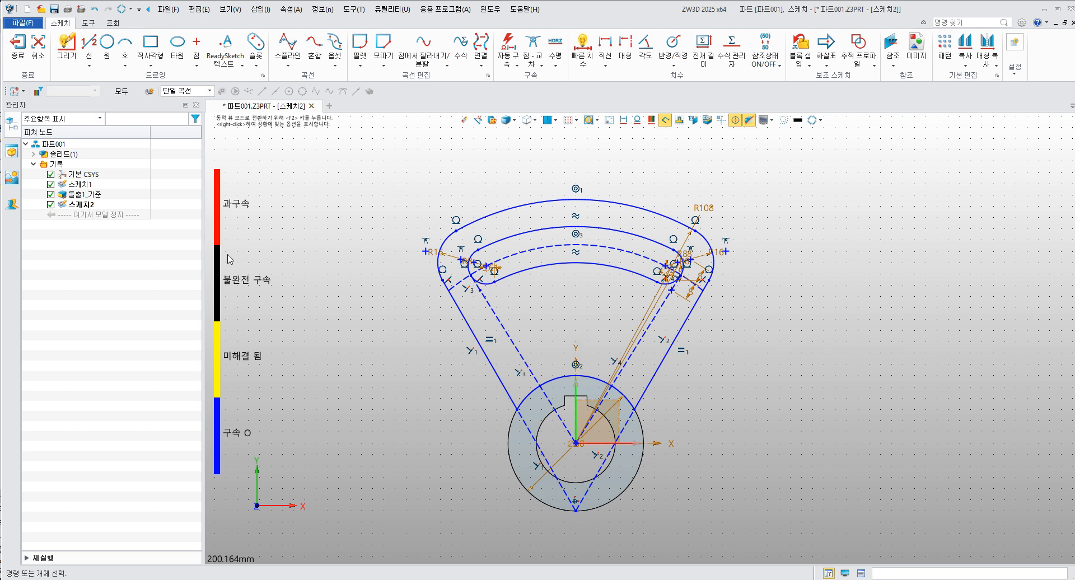
Step: Finish the sketch and extrude the slotted lever profile from 0 to 16 mm, adding it to the cylindrical hub
click(17, 45)
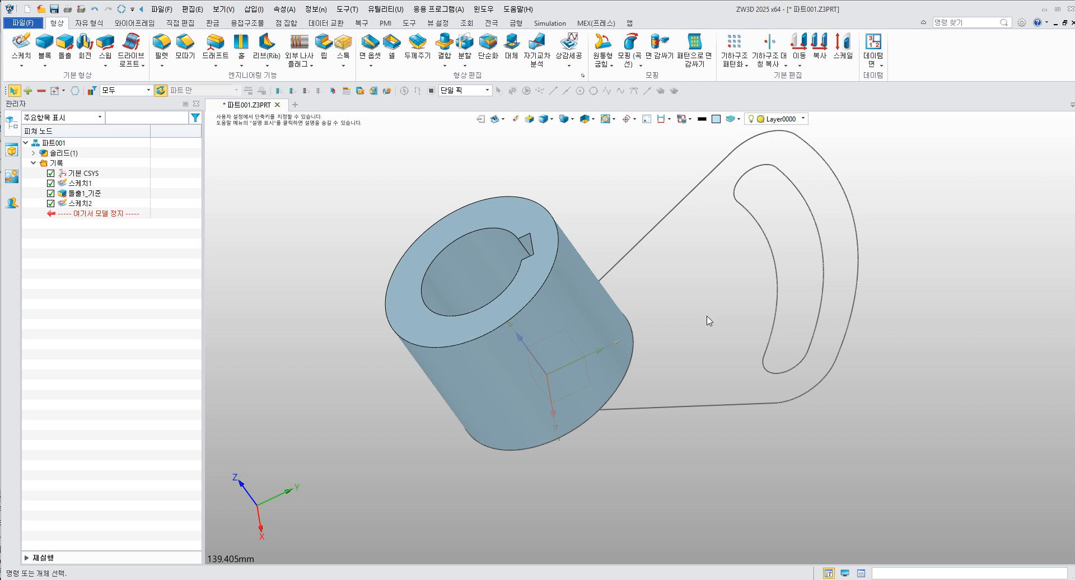
click(65, 46)
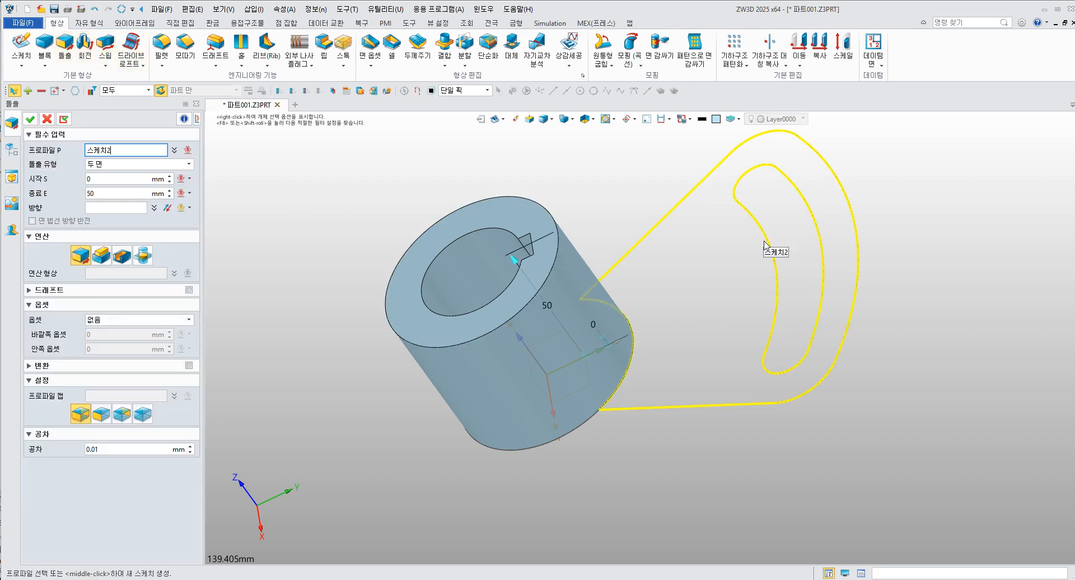
click(654, 229)
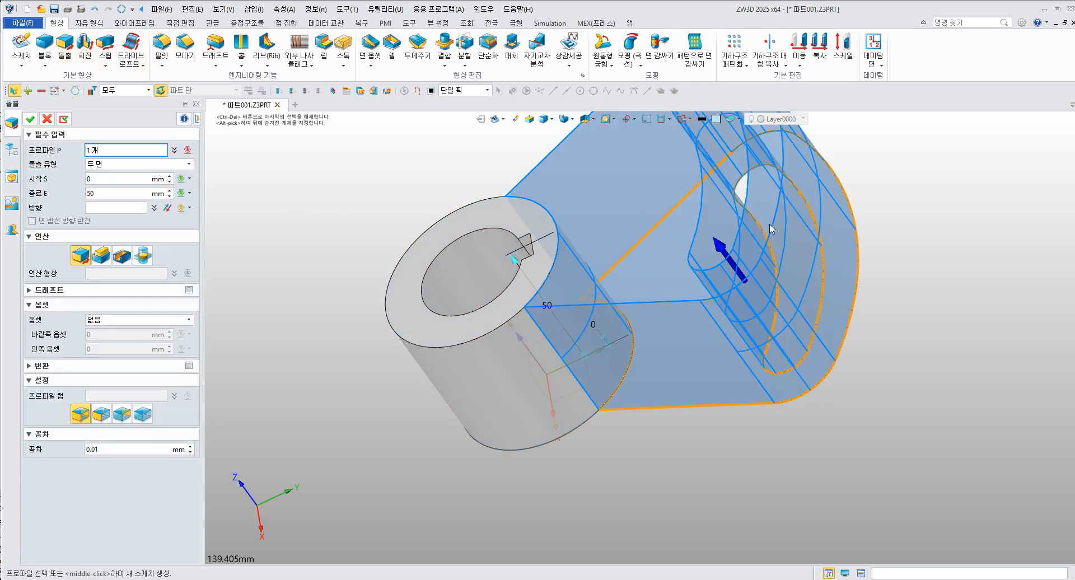
middle_drag(770, 228, 726, 229)
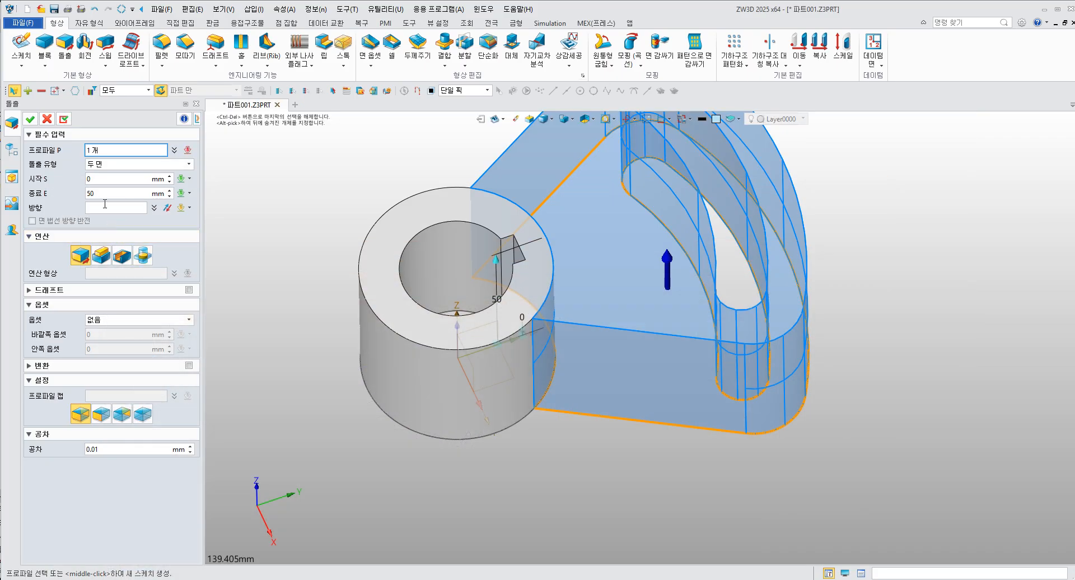
double_click(112, 193)
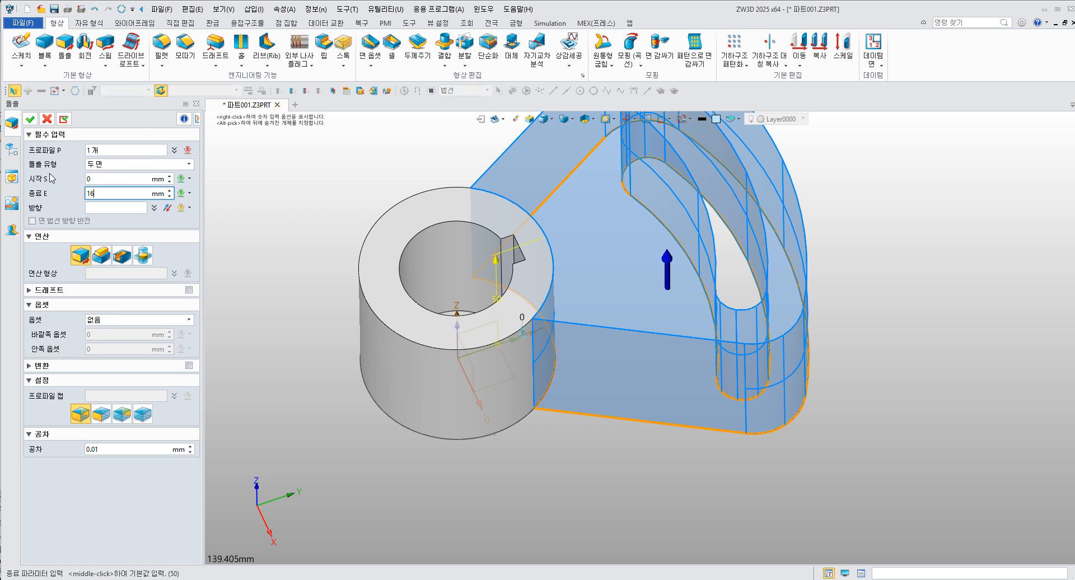
text(16)
key(Return)
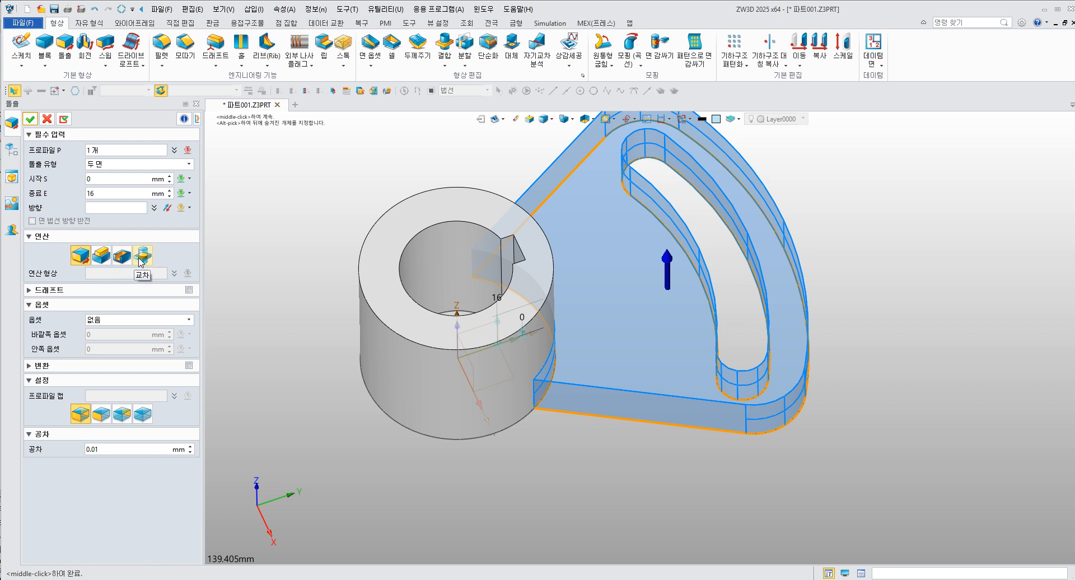
click(104, 258)
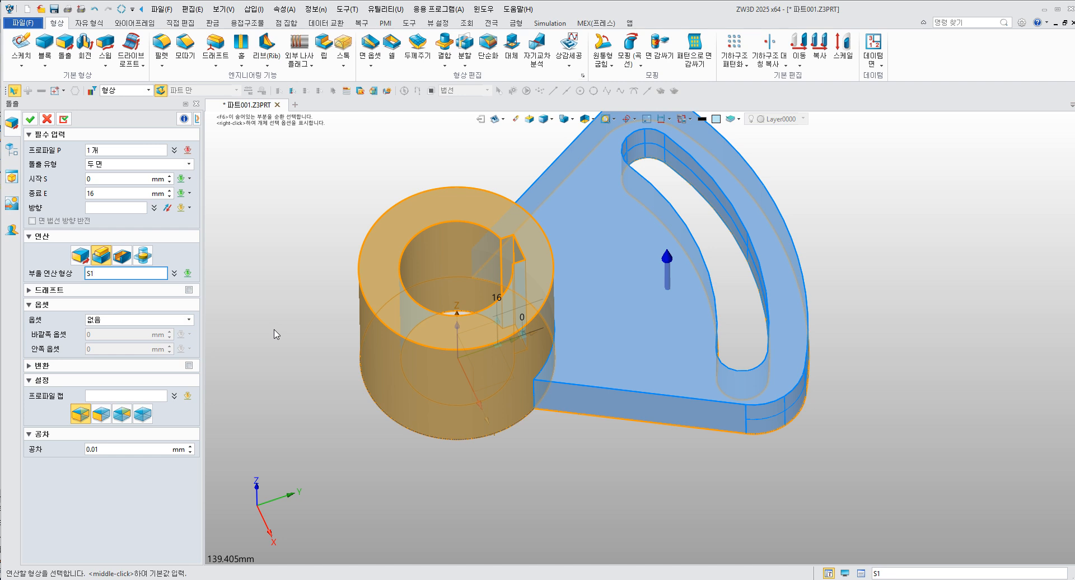
click(30, 119)
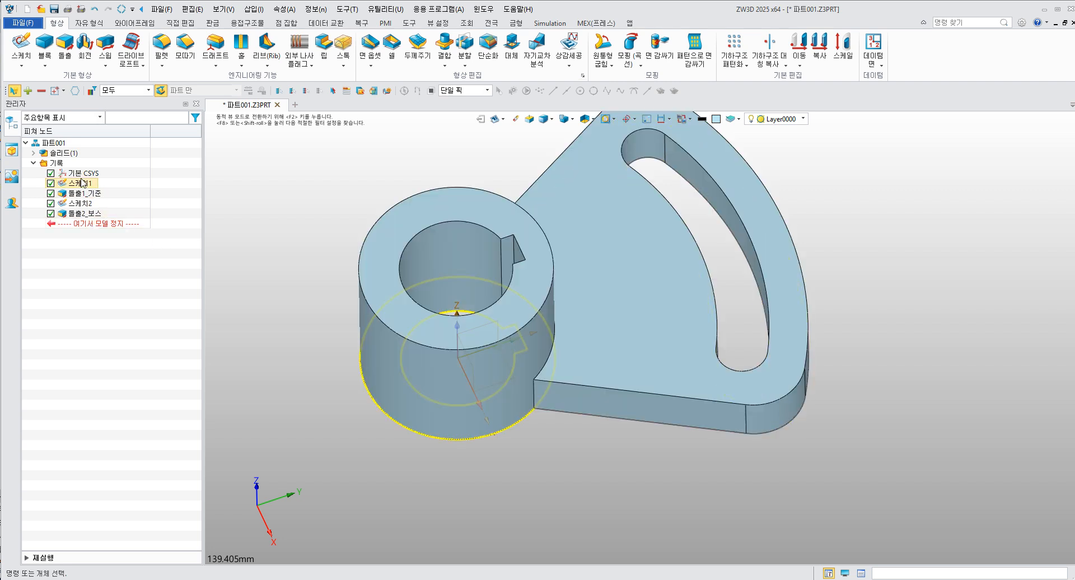
Step: Try the selection filter on features (피쳐) and on datum planes (데이텀 면)
click(149, 90)
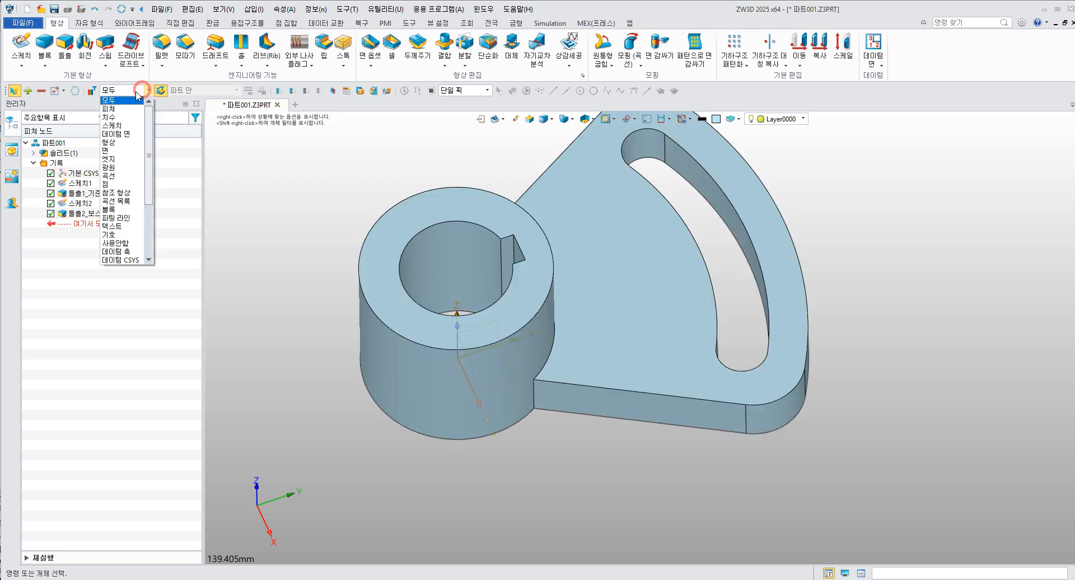
click(117, 107)
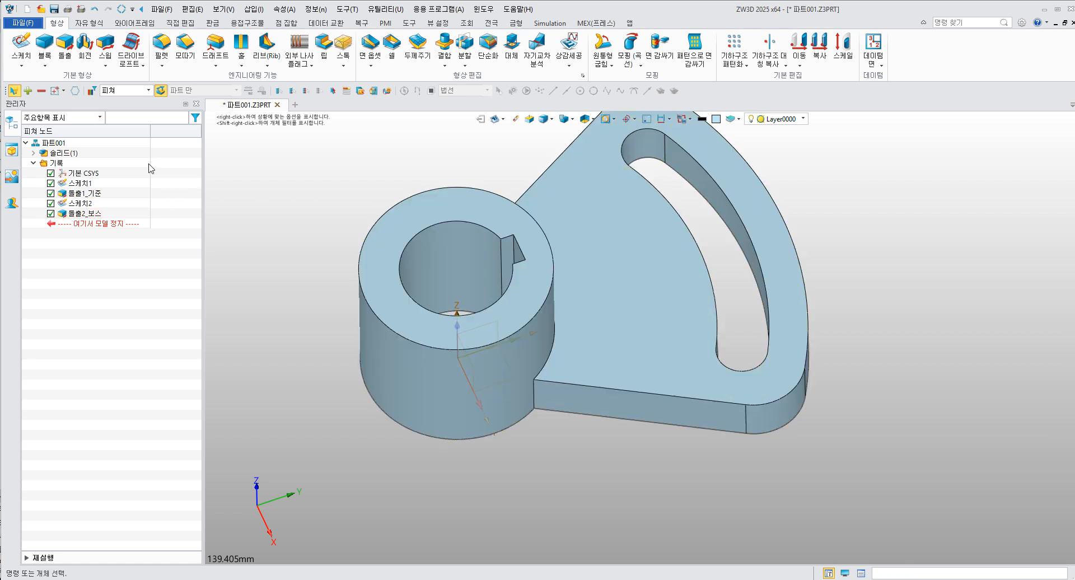
click(149, 90)
click(125, 135)
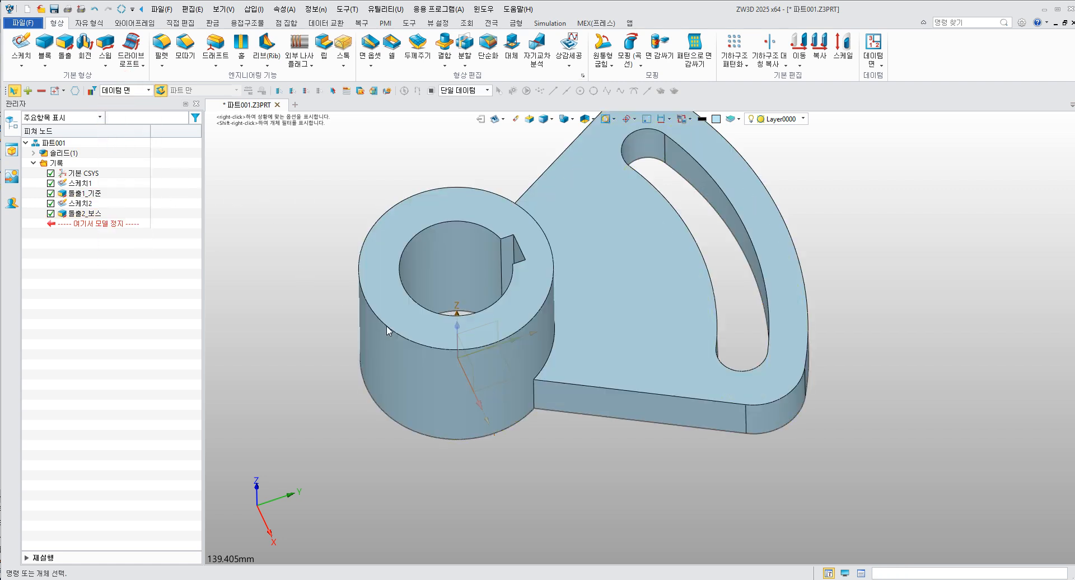
Step: Set the selection filter to shapes (형상) so that the whole solid body can be picked
click(148, 91)
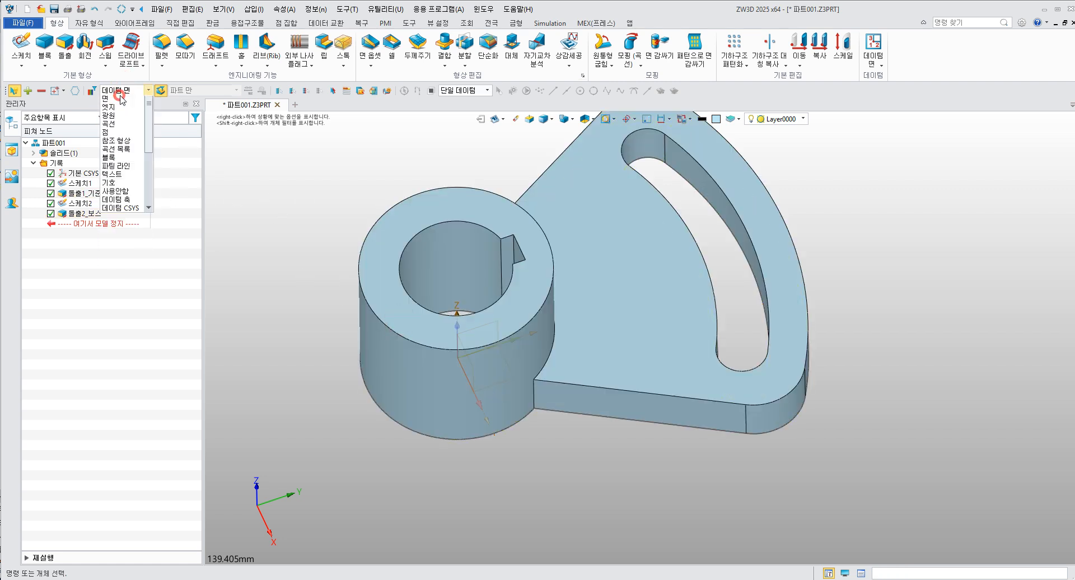
click(118, 143)
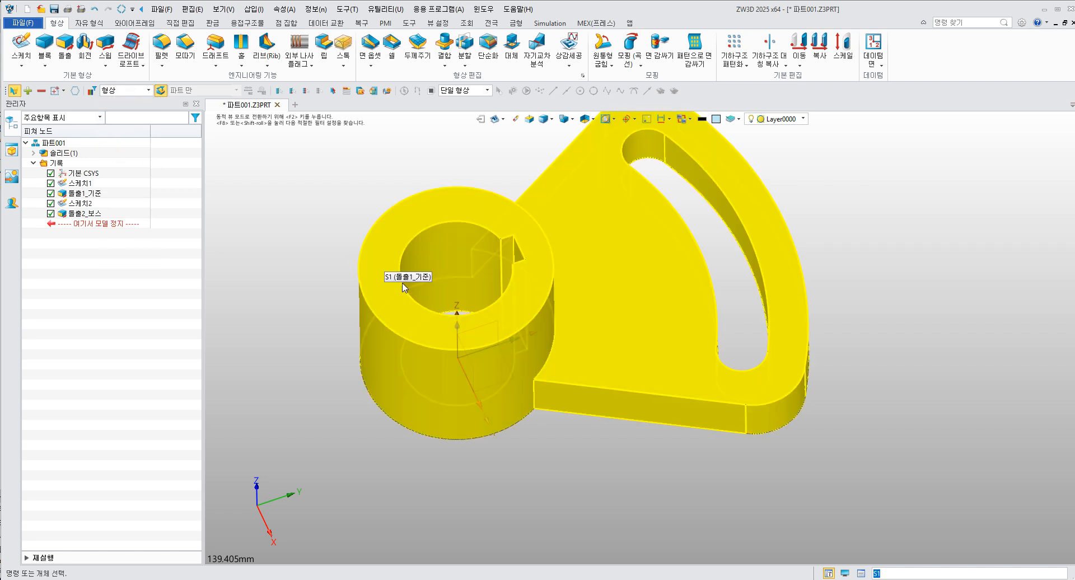
scroll(399, 288, down, 5)
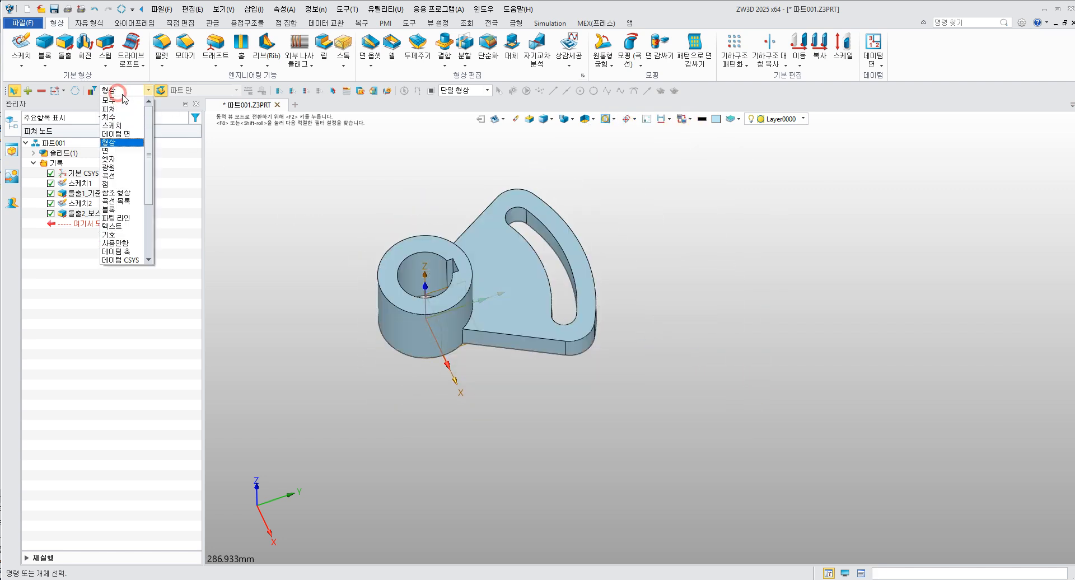
click(148, 90)
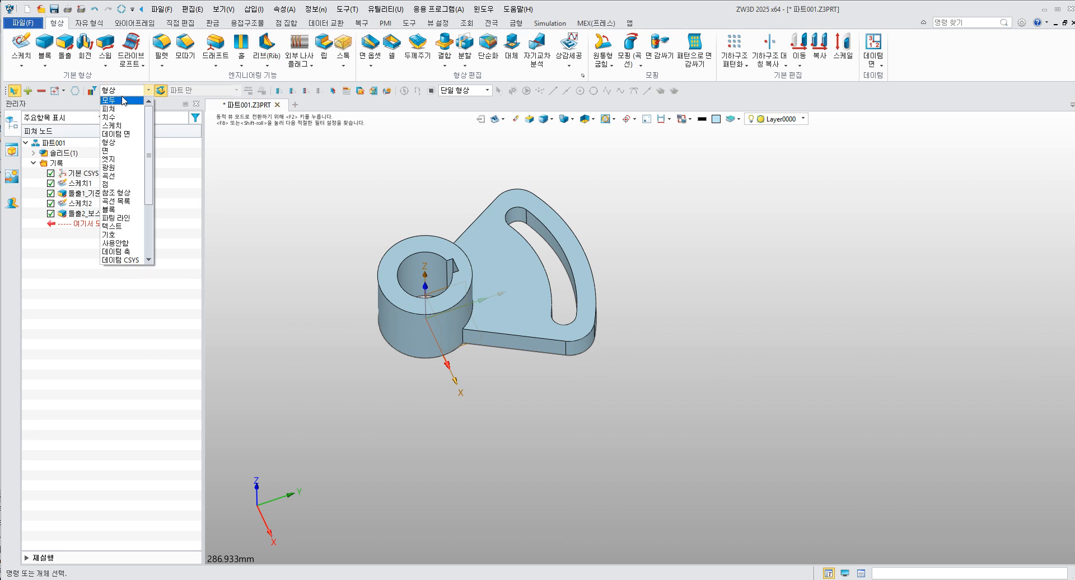
click(120, 142)
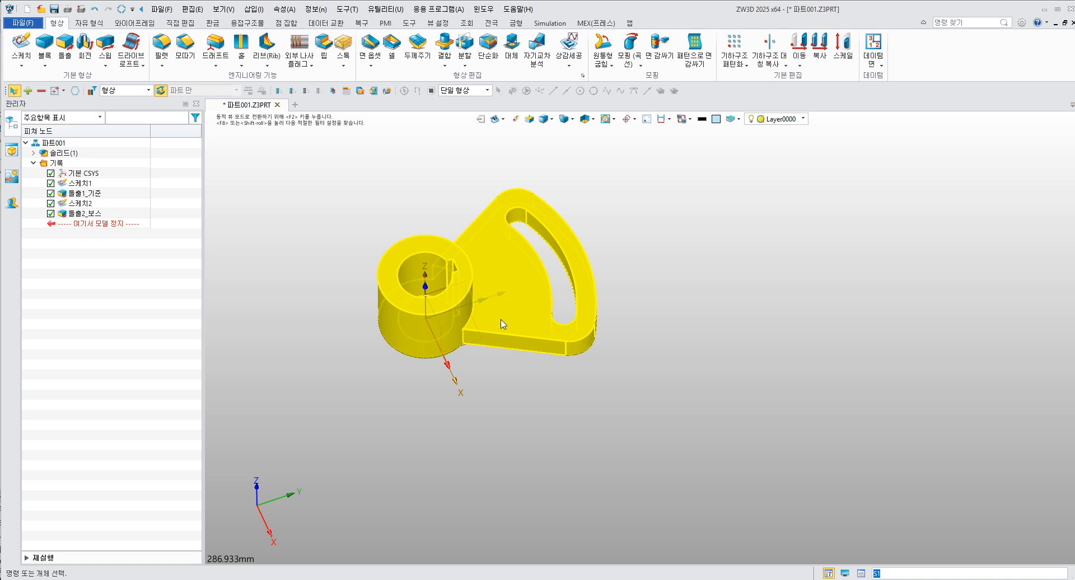
Step: Compare the lever solid with the dimensioned reference drawing on the PowerPoint slide, and return to the ZW3D model
scroll(462, 302, up, 3)
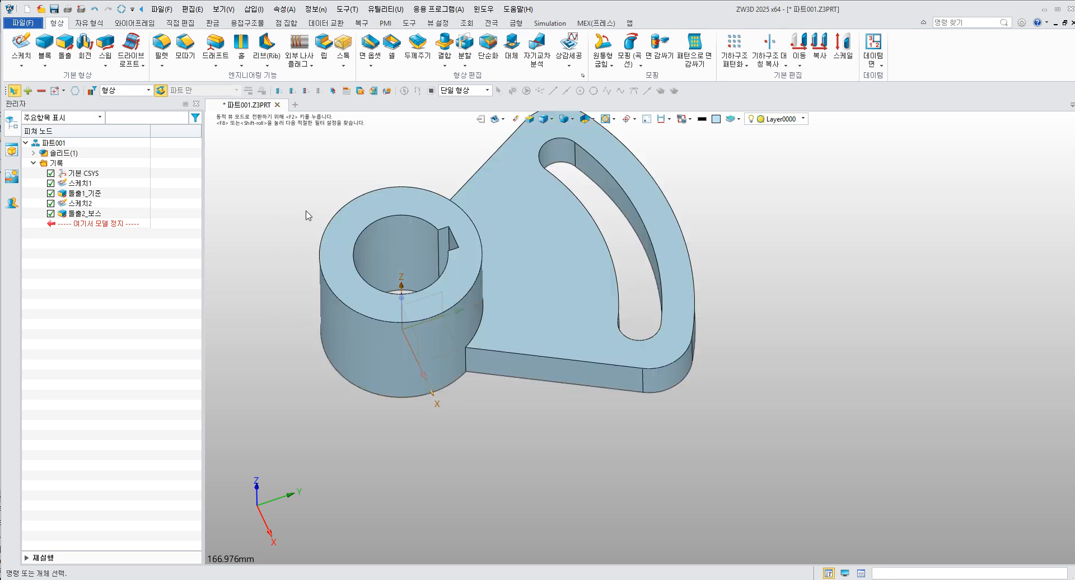
middle_drag(307, 216, 403, 275)
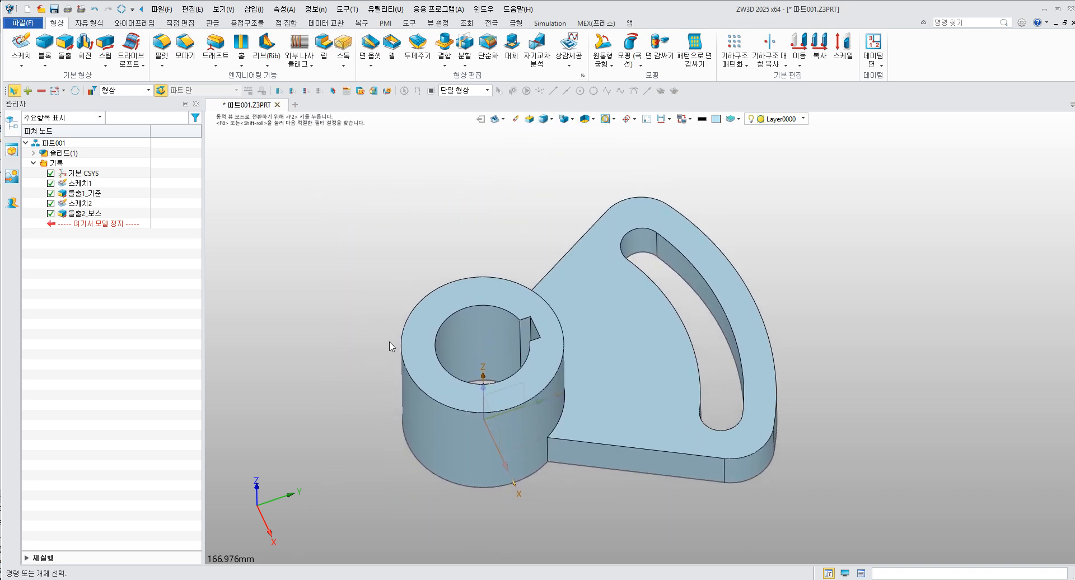
click(314, 579)
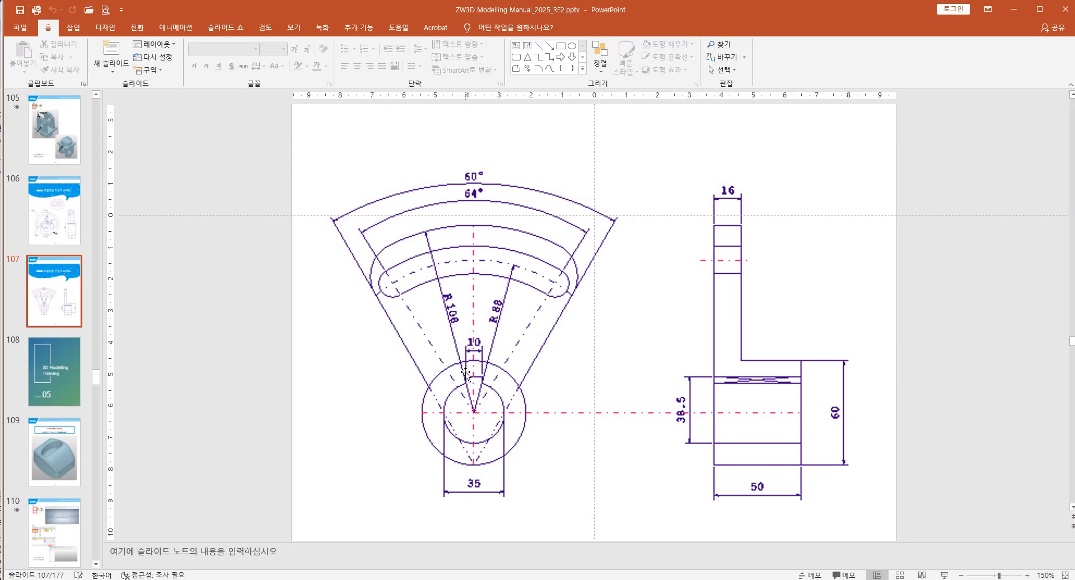
click(314, 579)
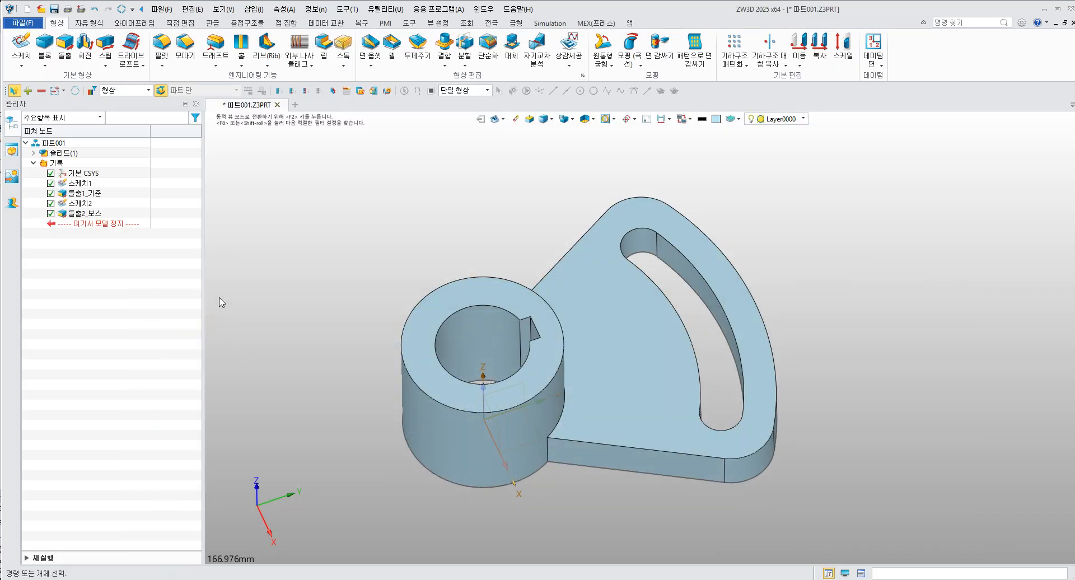
Step: Reopen the slotted lever sketch (스케치2), review its constraints and the available automatic constraint options, and exit the sketch
double_click(84, 203)
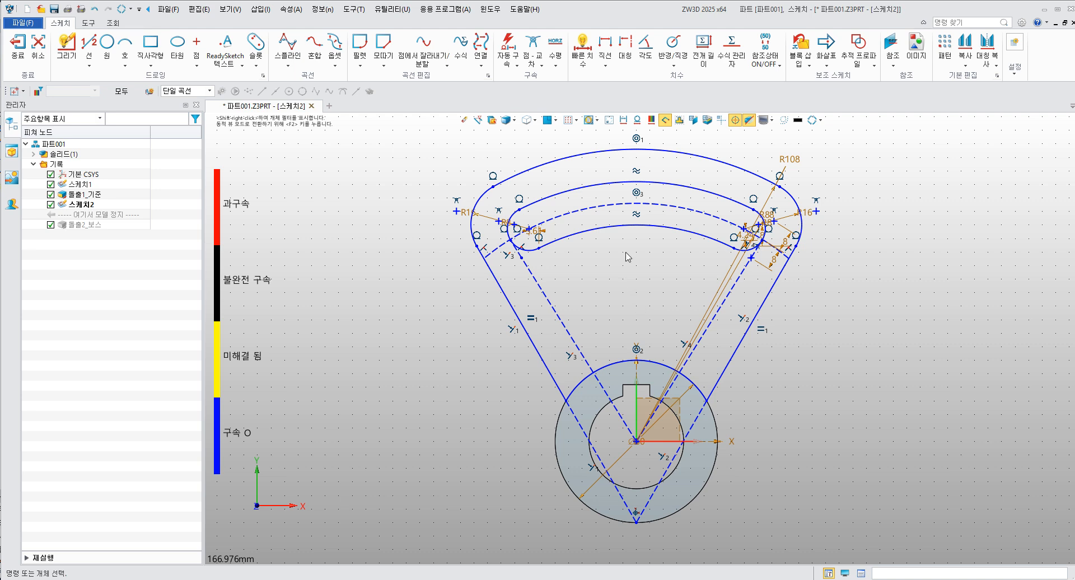
click(511, 67)
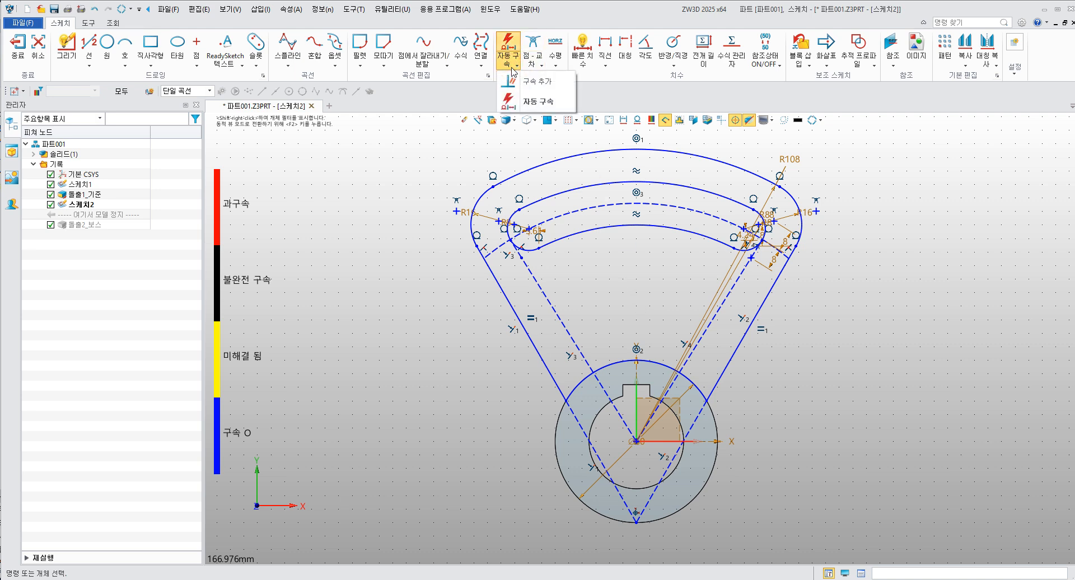
click(374, 214)
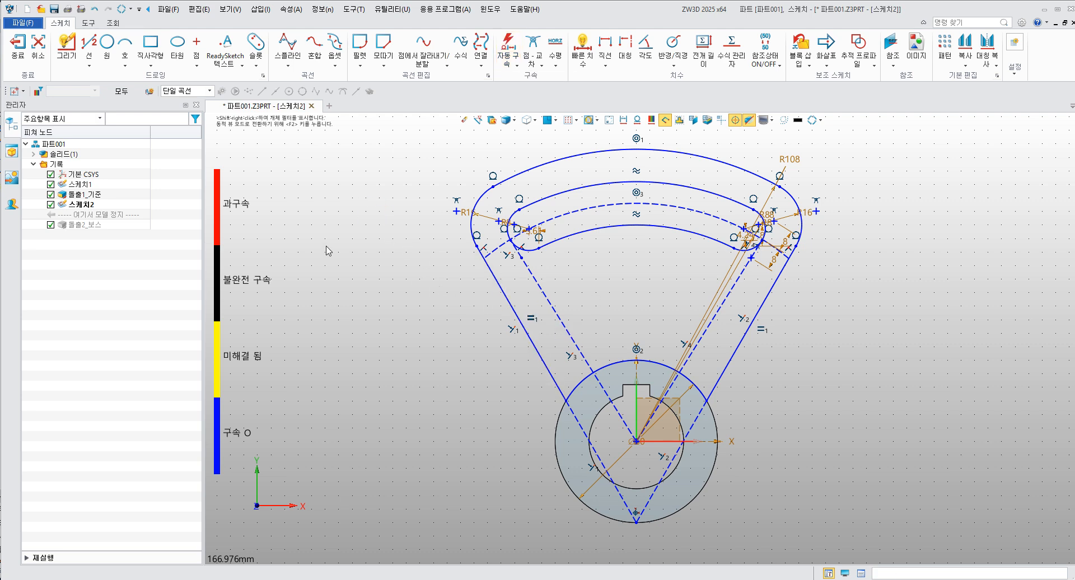
click(18, 45)
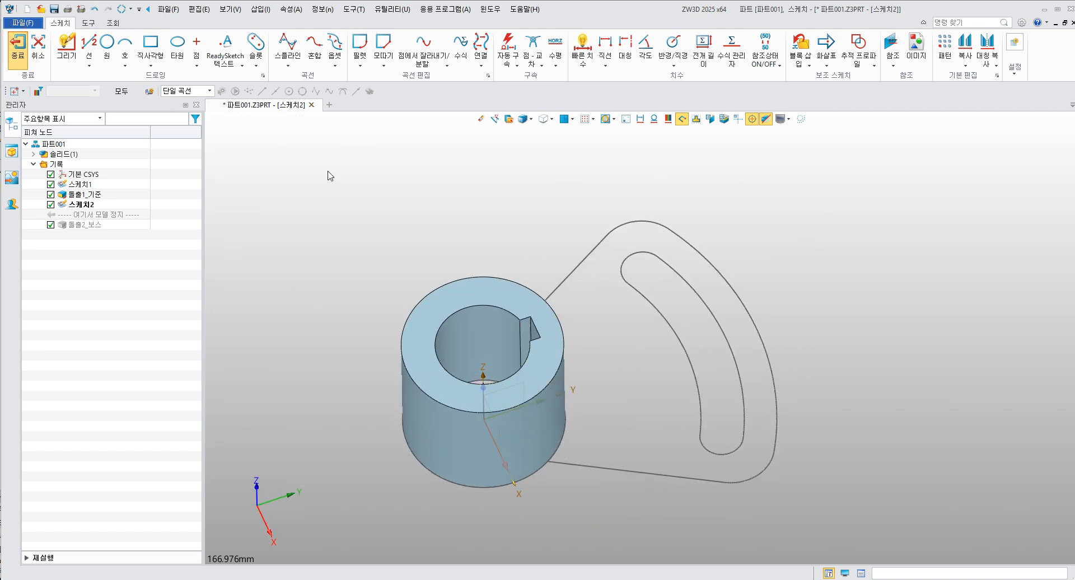